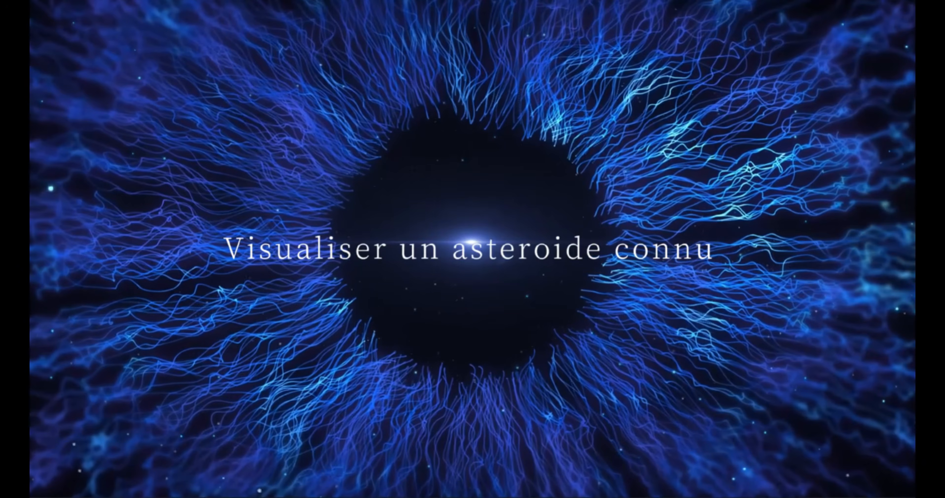
- Open the image GANYMED (1036)_Filtre Lum clear foc-001.fits
click(36, 13)
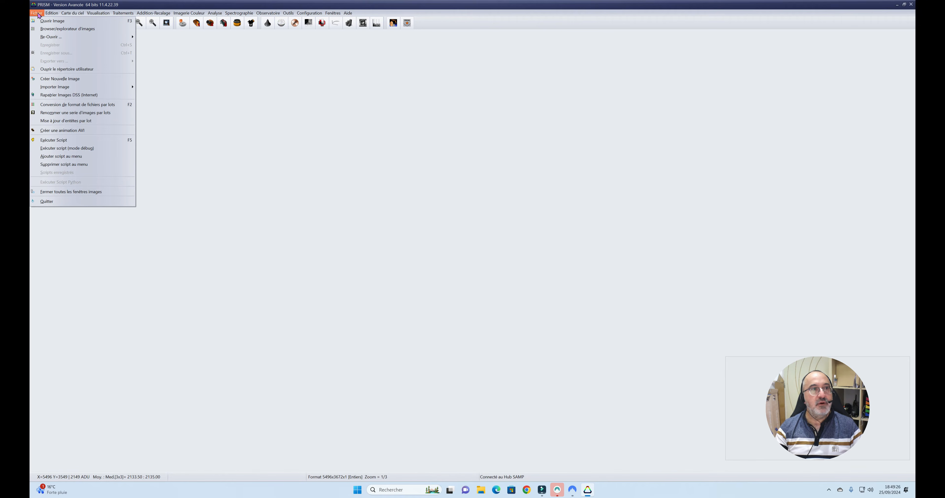
click(43, 21)
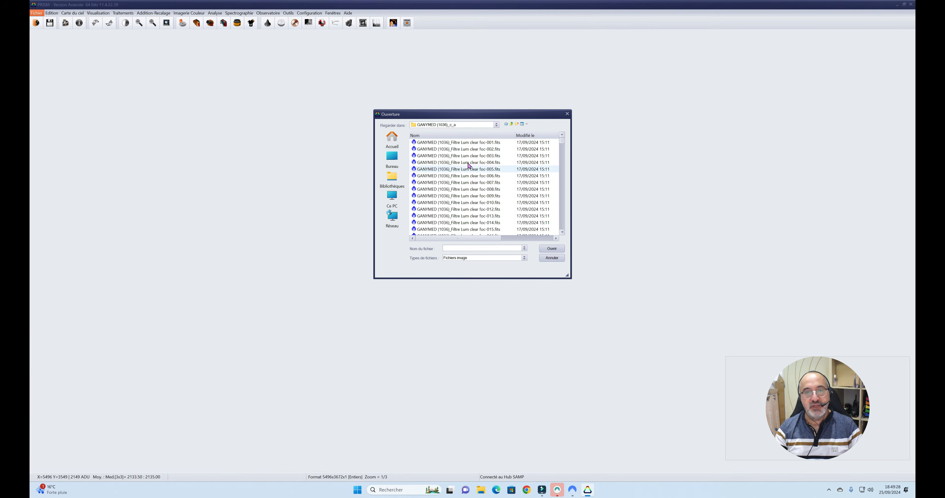
double_click(459, 143)
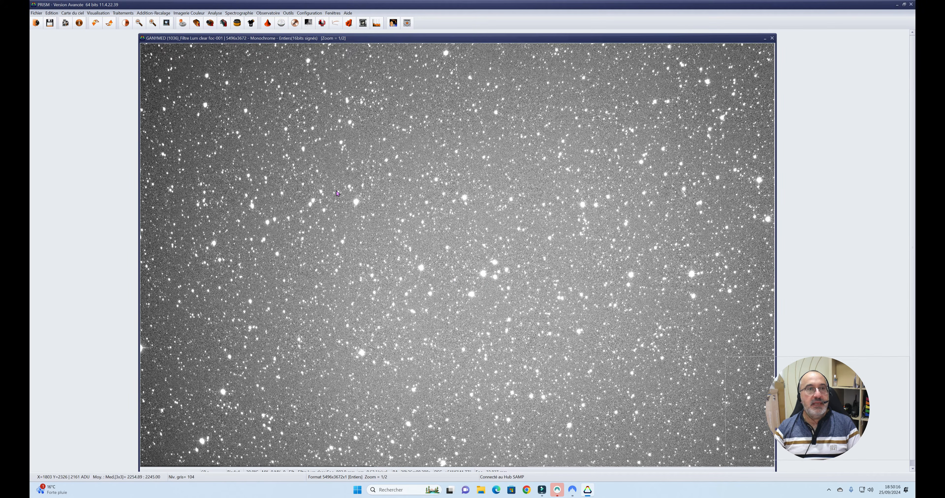
- Try to show the positions of asteroids and comets on the uncalibrated image
click(216, 13)
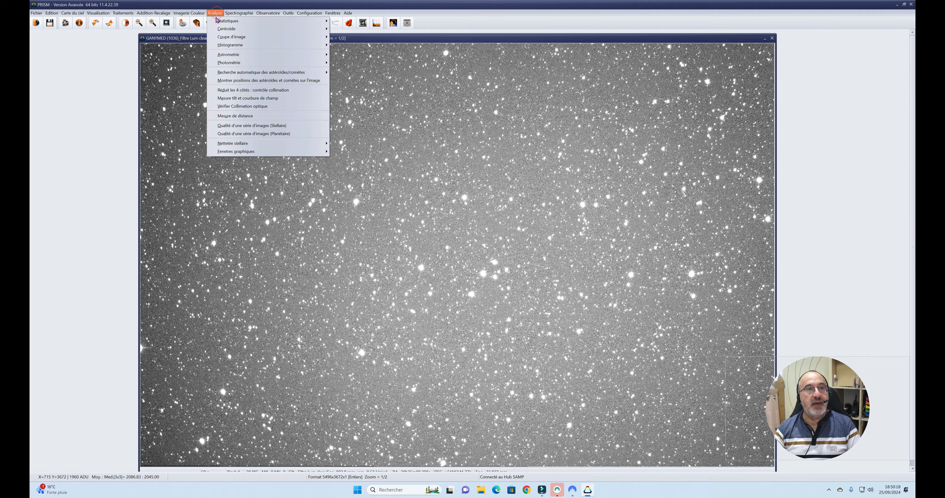
click(237, 81)
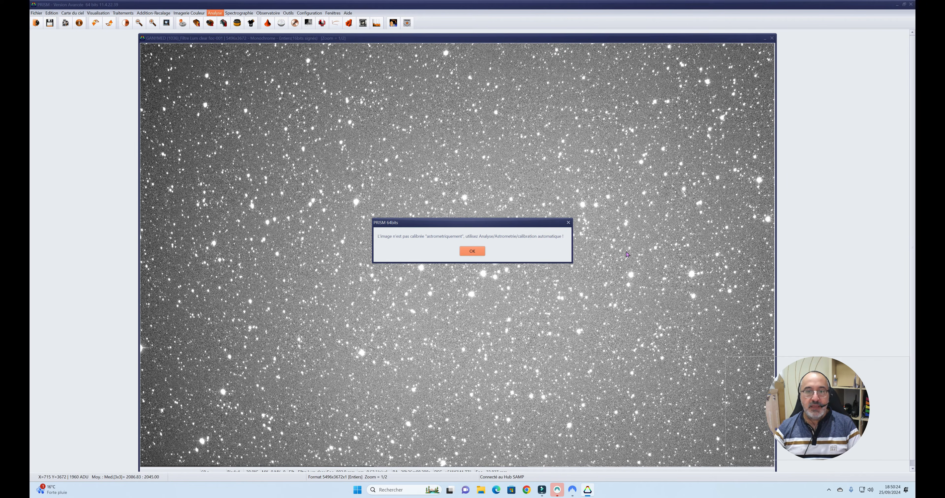
click(473, 253)
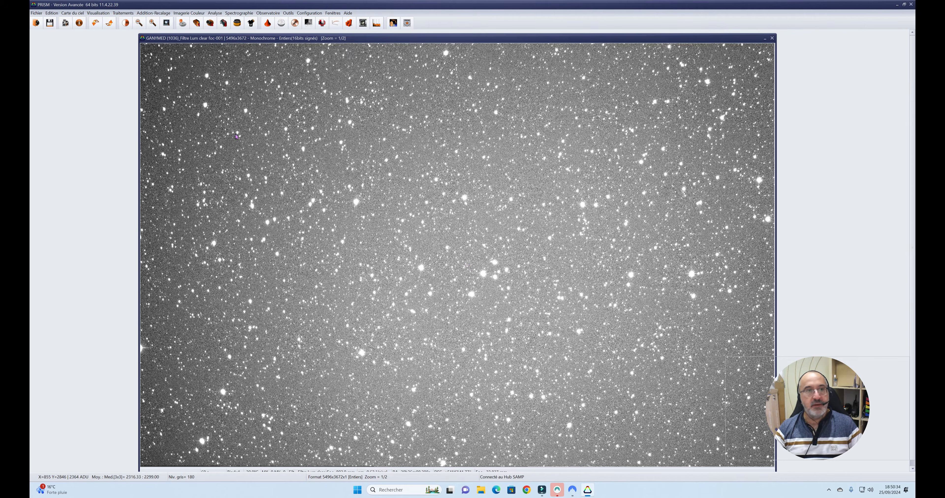
- Run the automatic astrometric calibration on the image with the UCAC_4 reference catalogue and close the calculation report
click(213, 13)
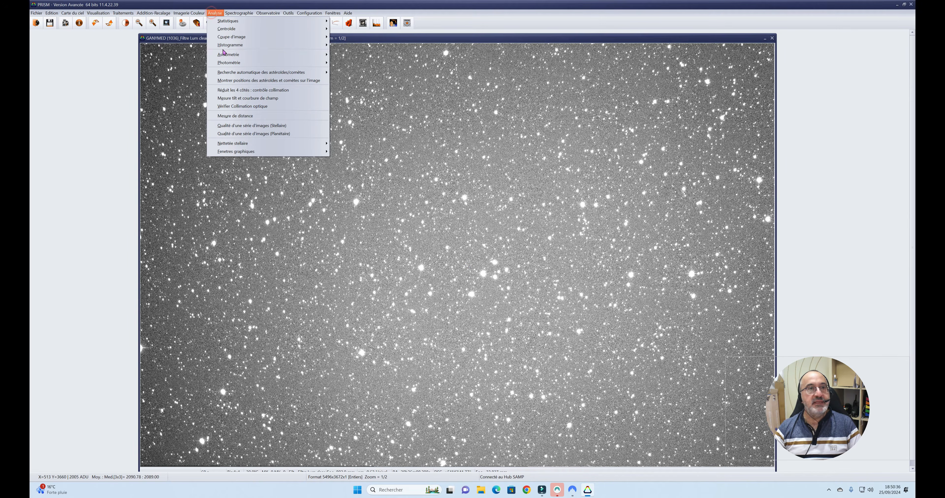
mouse_move(240, 55)
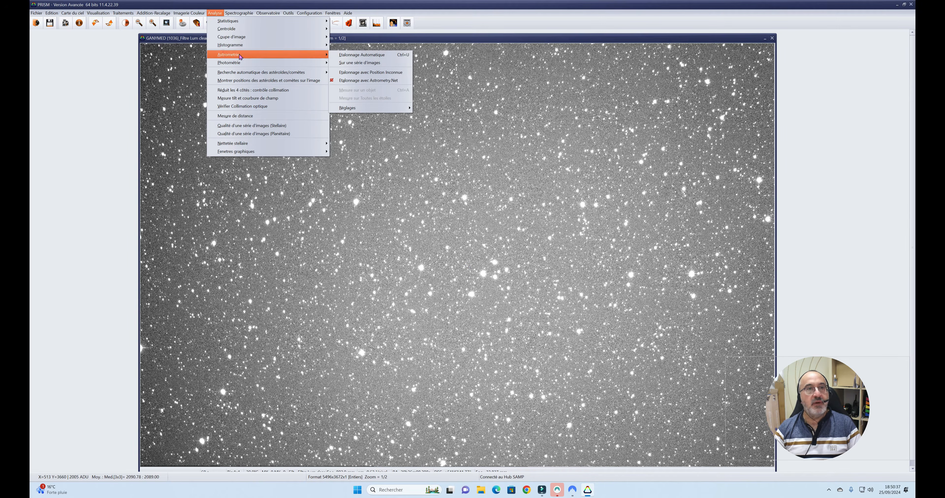
click(365, 57)
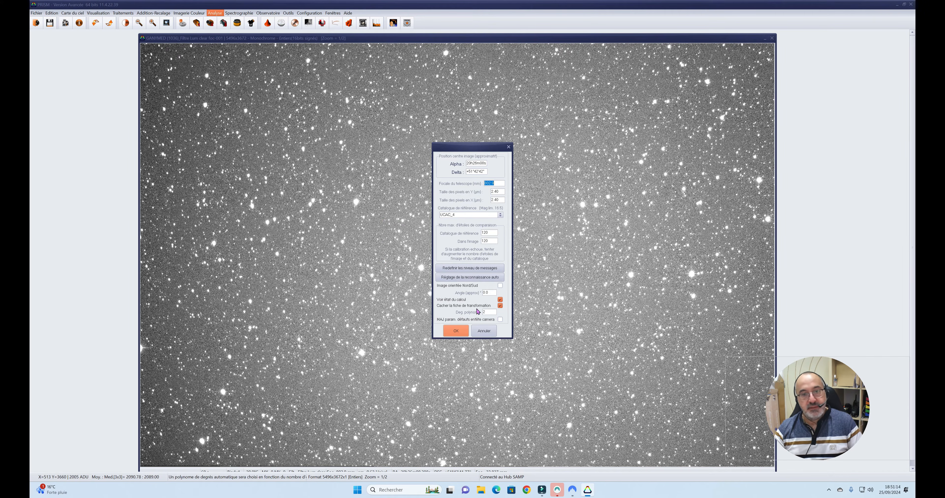
click(462, 333)
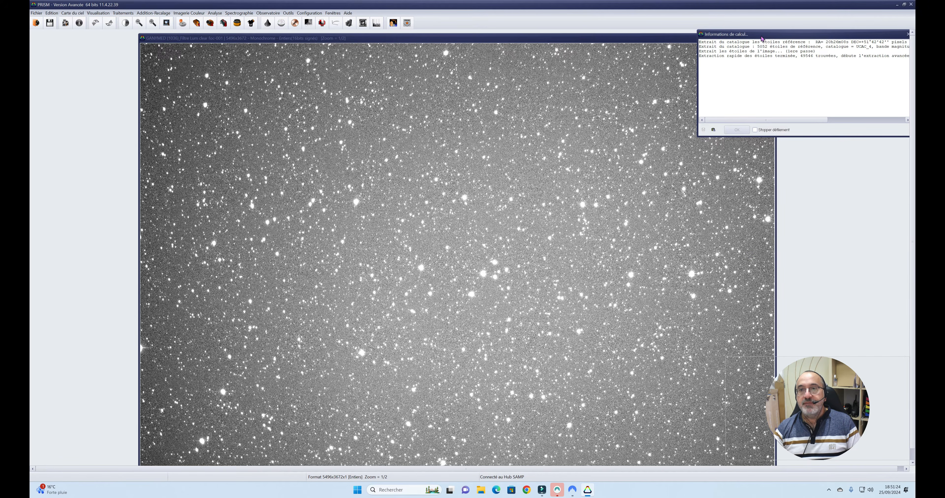
drag(689, 108, 669, 142)
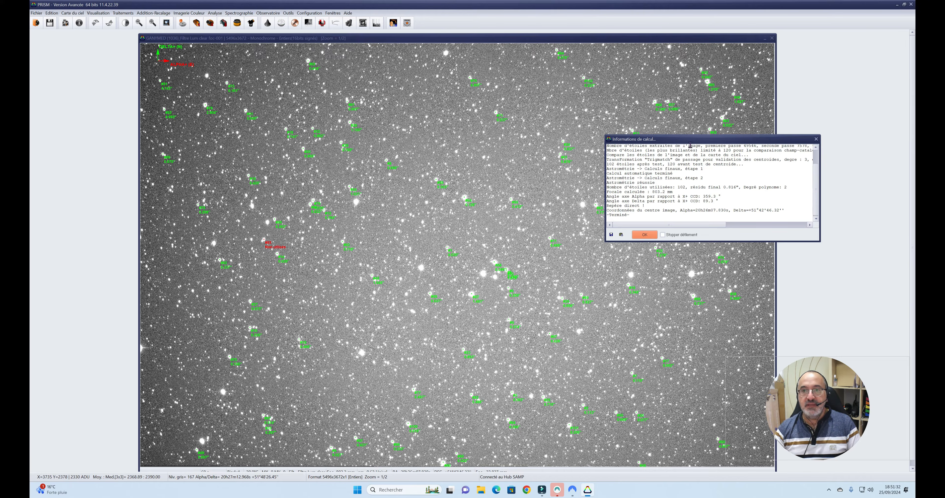
drag(688, 139, 771, 52)
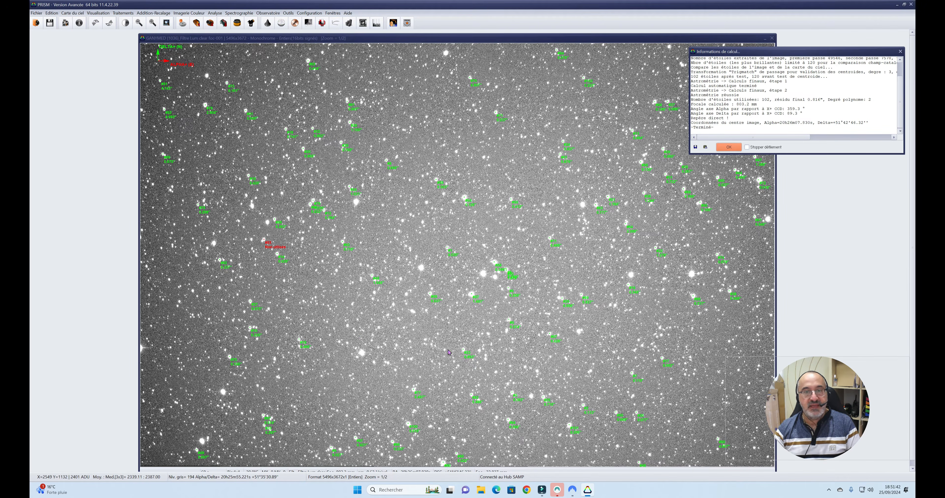
click(732, 148)
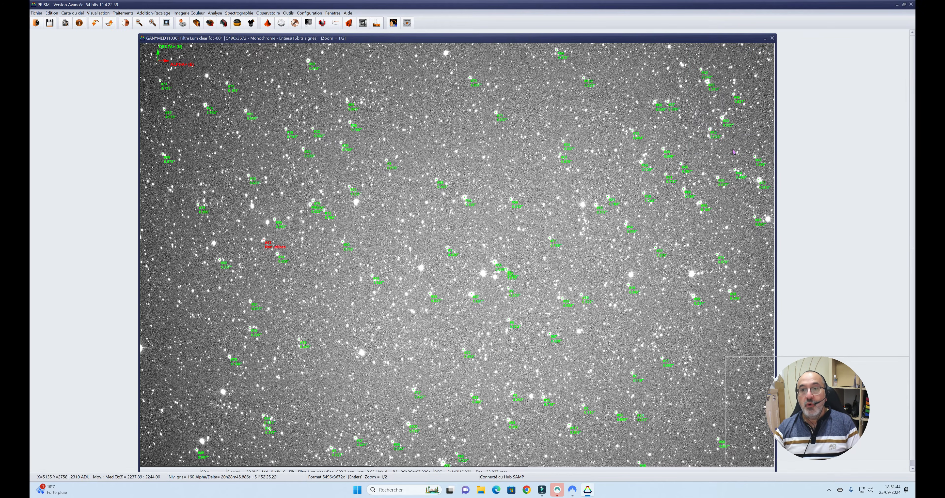
- Close the calibrated image and reopen GANYMED (1036)_Filtre Lum clear foc-001.fits from disk
click(771, 38)
click(32, 14)
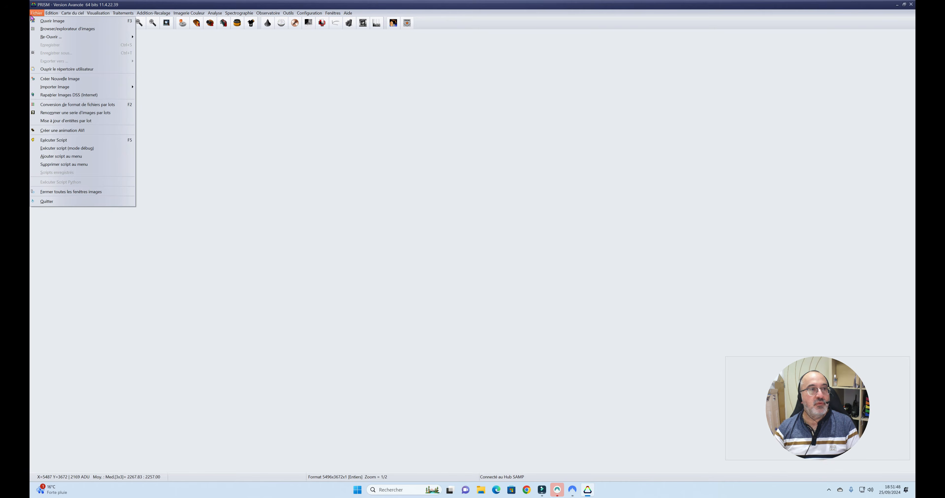
click(51, 21)
click(442, 143)
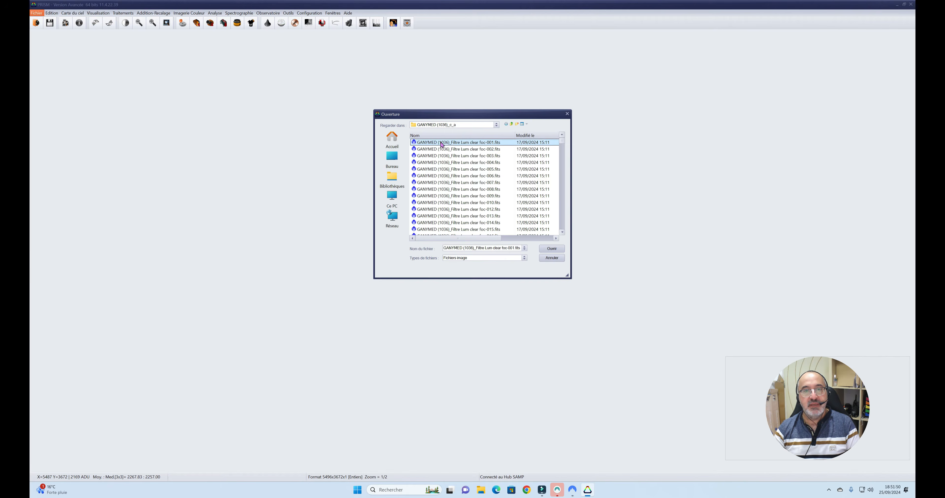
double_click(441, 143)
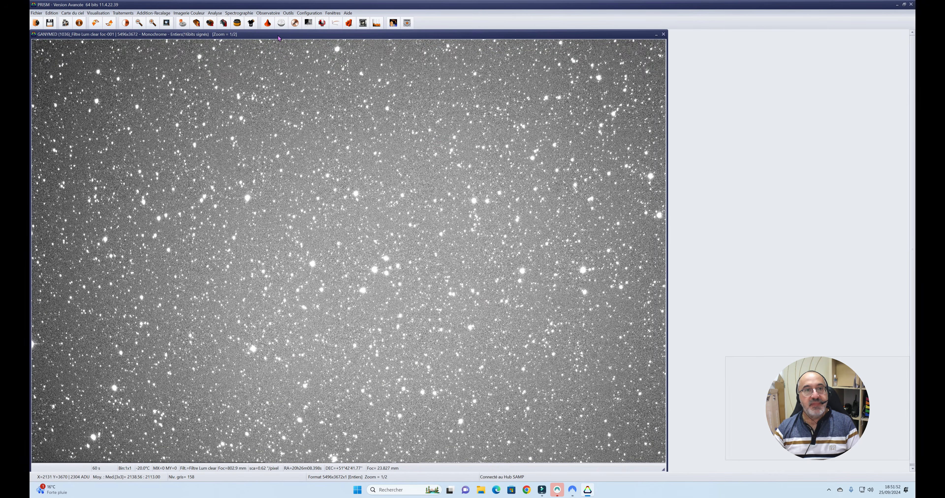
- Solve the reopened image's astrometry with the local ASTAP resolution, keeping the proposed parameters
drag(279, 38, 427, 39)
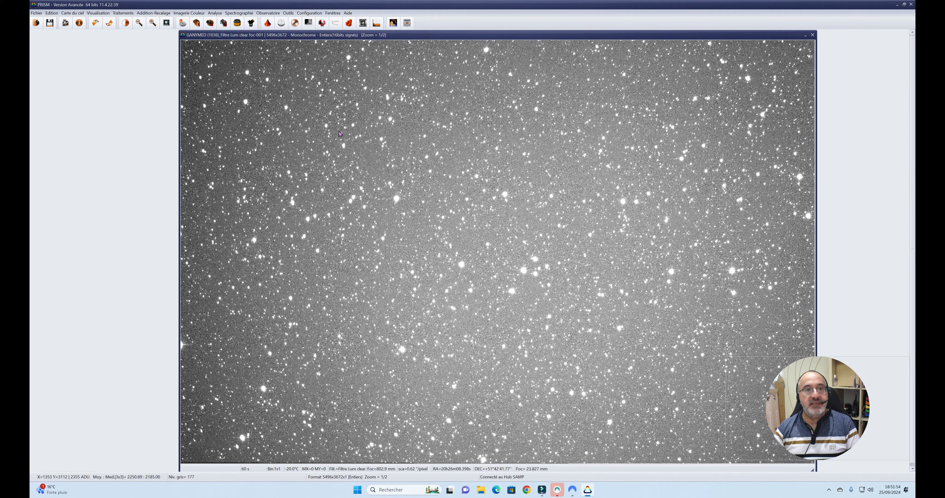
right_click(373, 201)
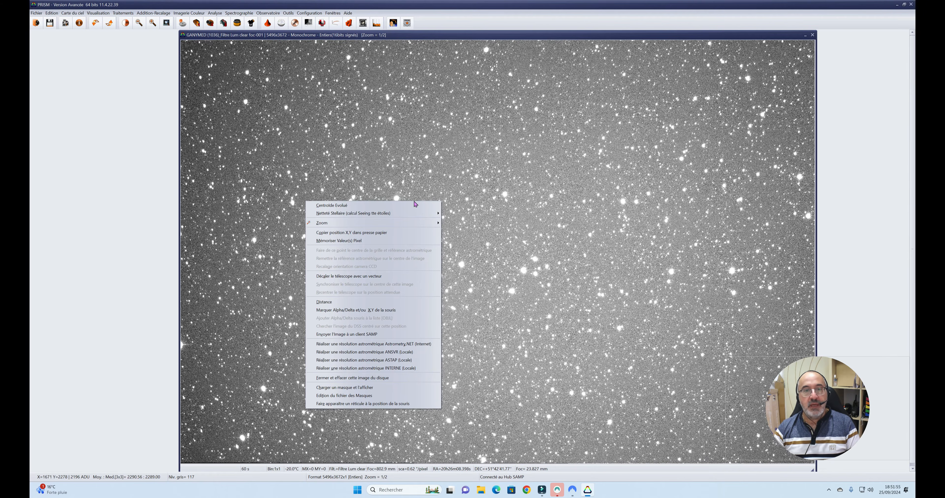
click(425, 360)
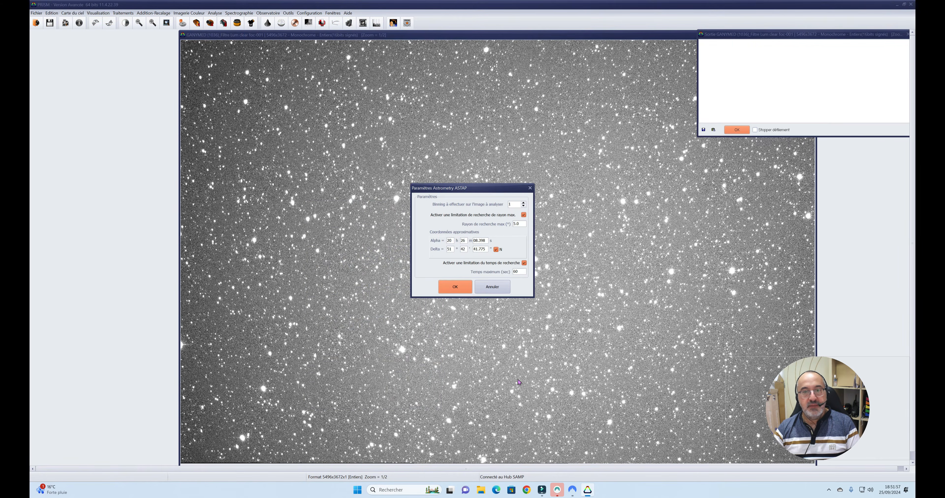
click(460, 292)
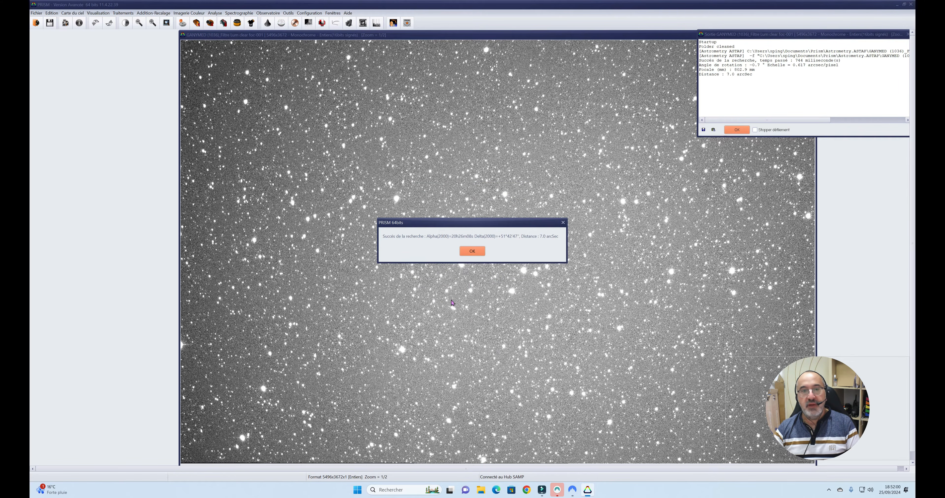
click(471, 252)
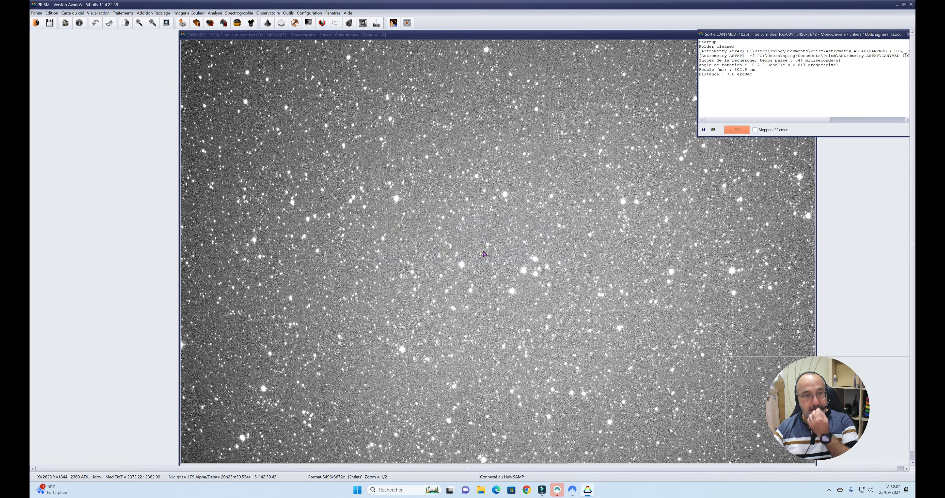
- Show the positions of asteroids and comets on the solved image, without including the asteroid discoveries file
click(215, 13)
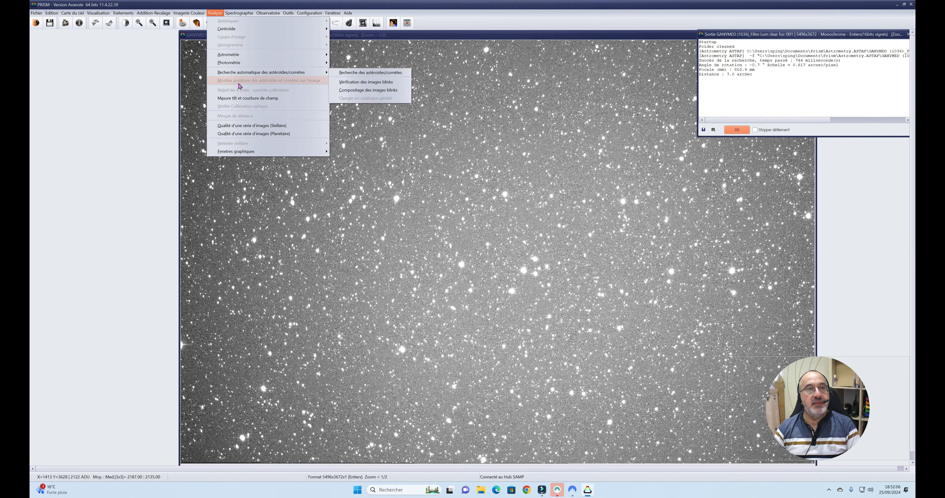
click(468, 236)
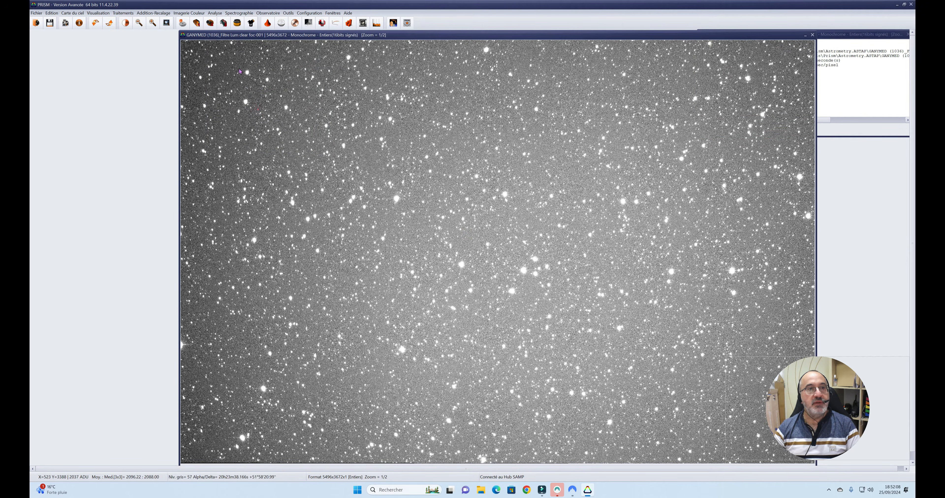
click(215, 14)
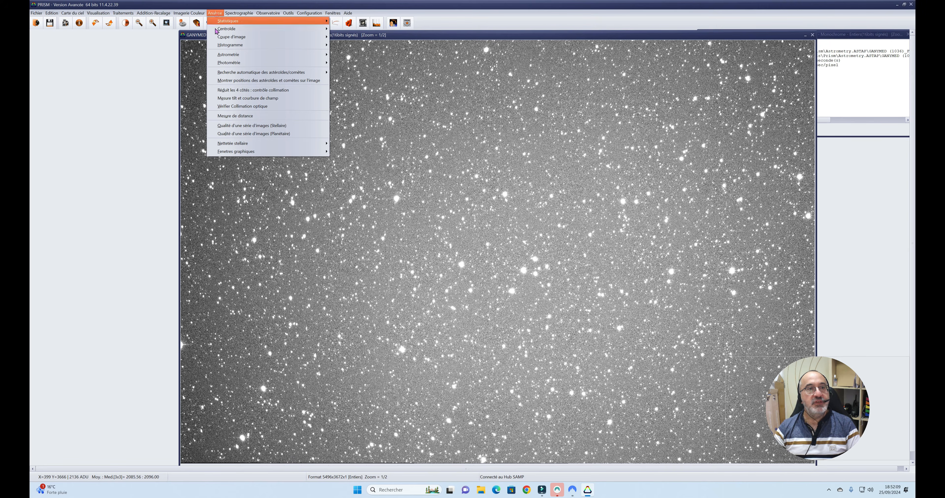
click(240, 81)
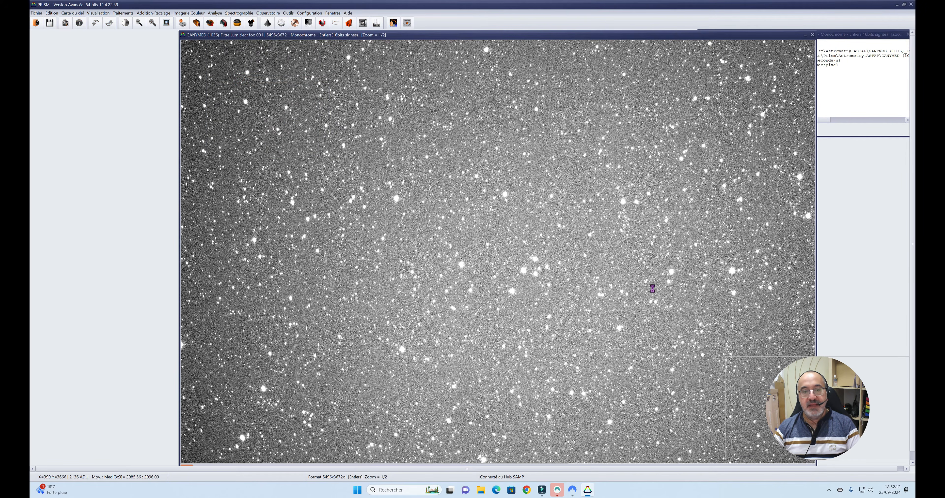
drag(912, 124, 912, 133)
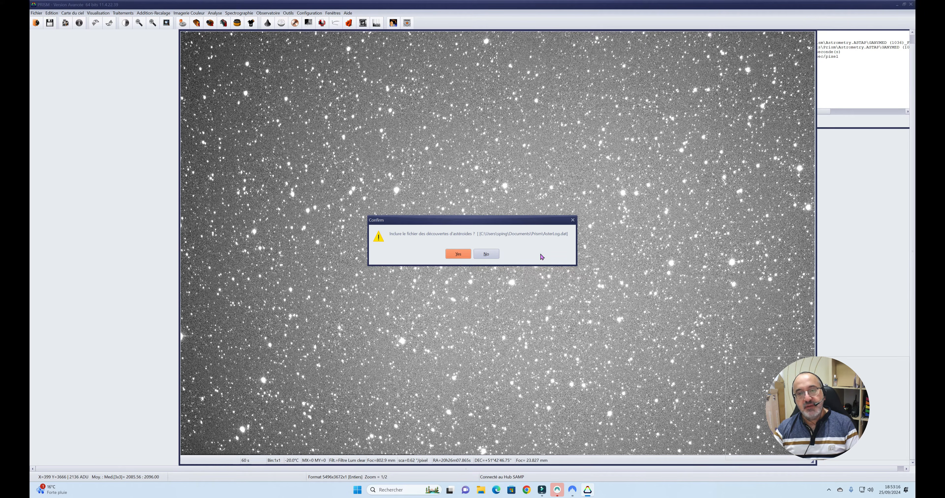
click(490, 257)
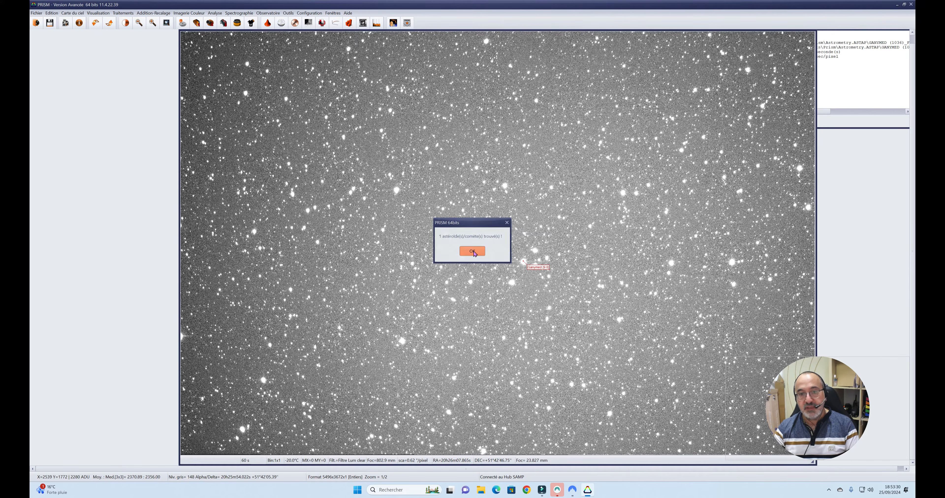
click(472, 251)
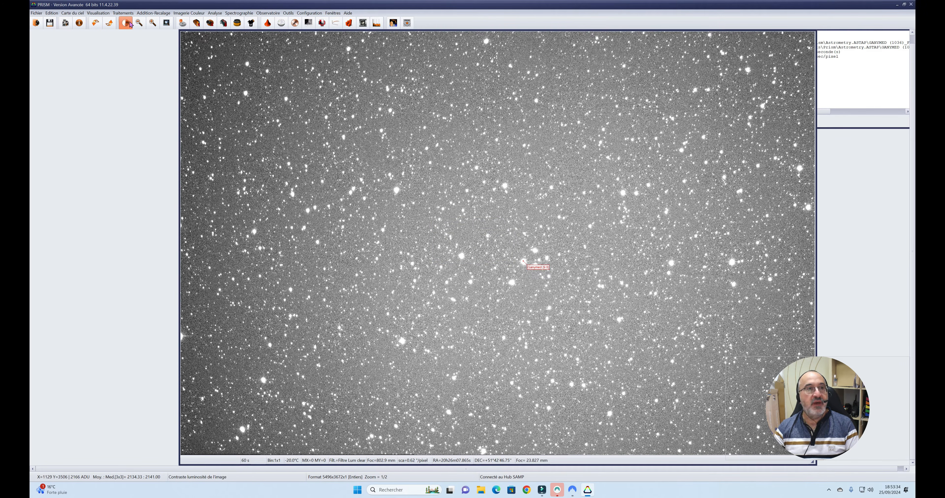
- Examine the star field around the Ganymed marker up close and in the wider view
click(151, 22)
drag(745, 348, 459, 238)
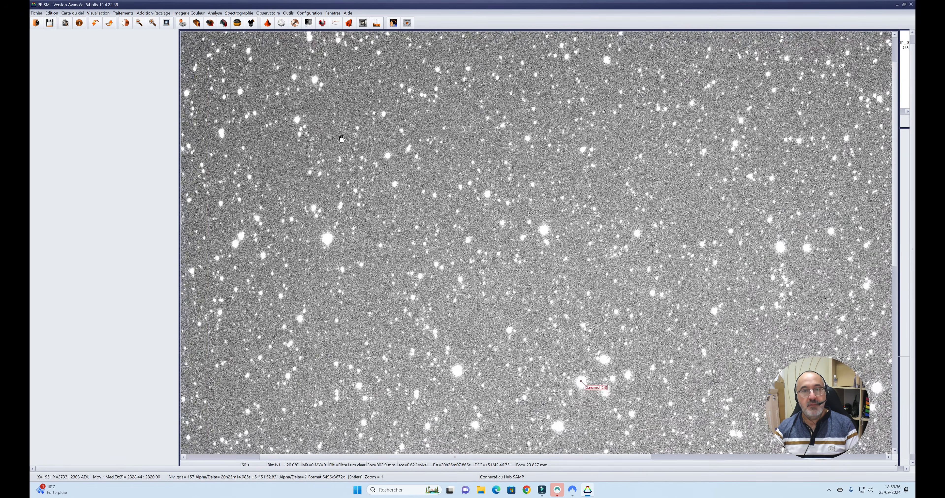
drag(869, 409, 454, 175)
drag(430, 221, 618, 342)
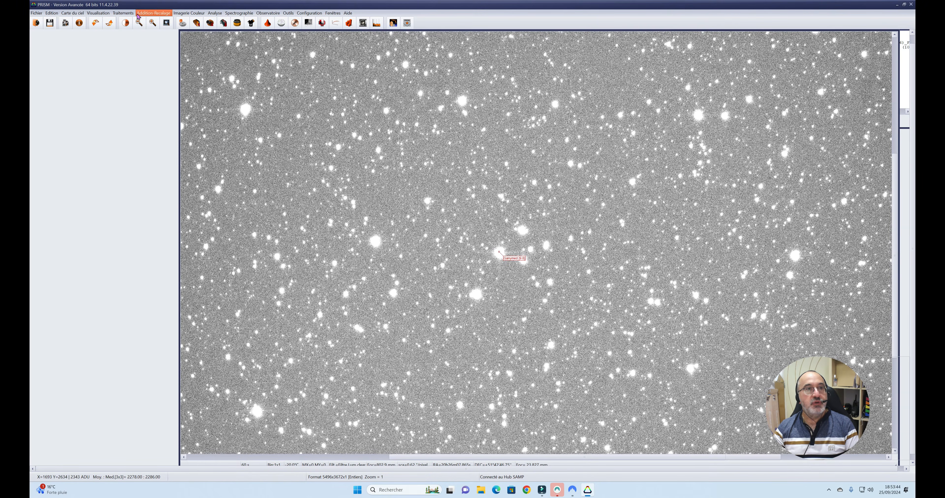
click(139, 23)
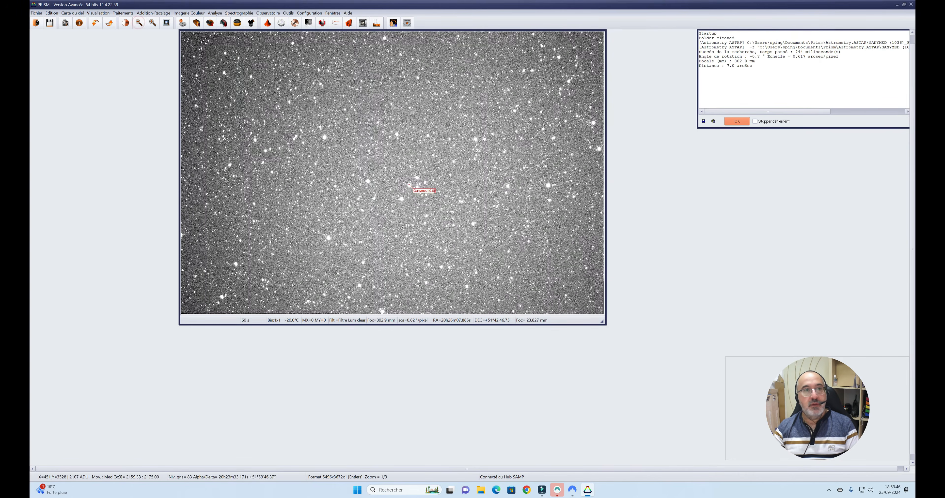
click(152, 23)
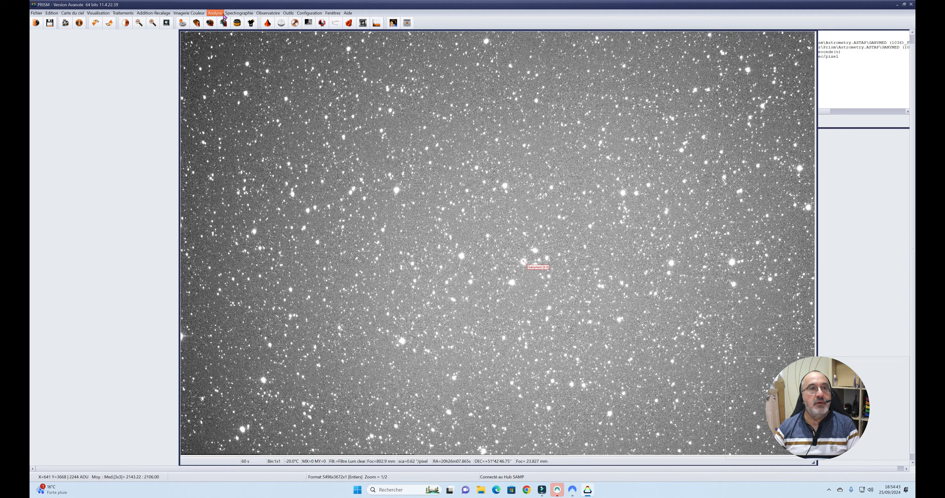
- Run the blink image verification on the GANYMED (1036)_c_a series starting at foc-001, keeping the default designation settings
click(215, 13)
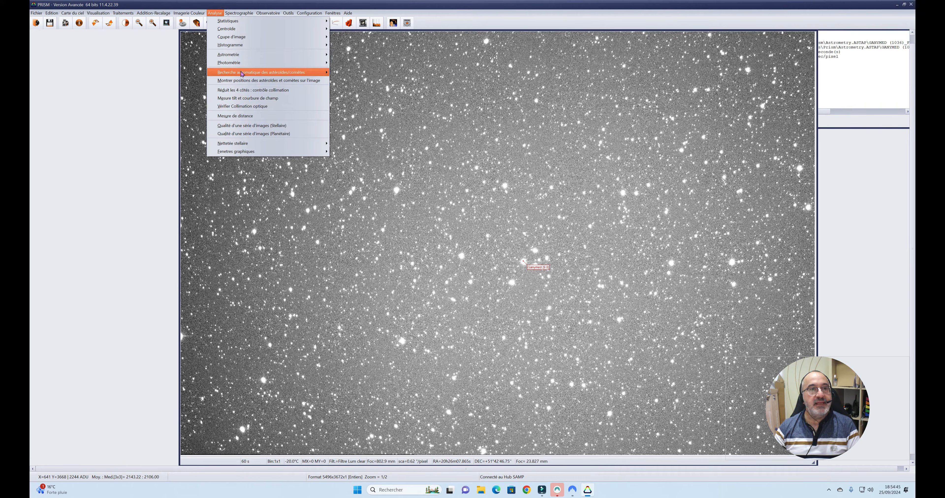
mouse_move(256, 72)
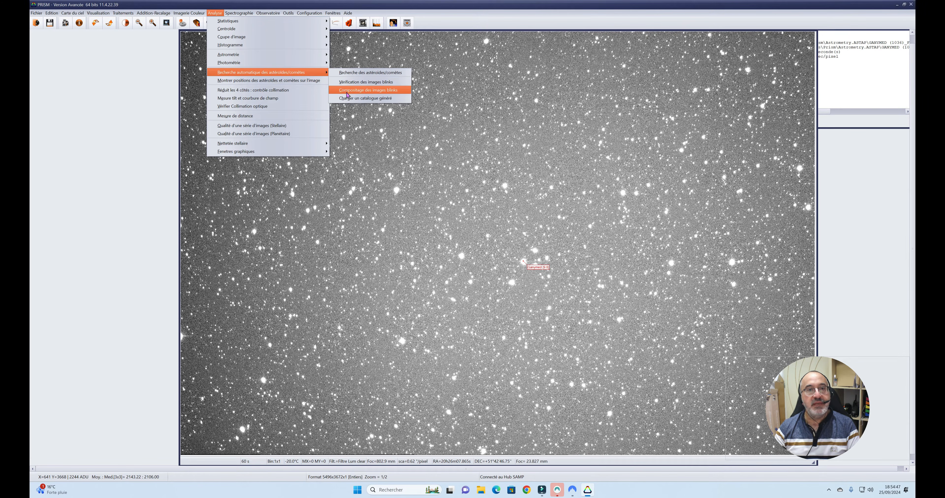
click(383, 87)
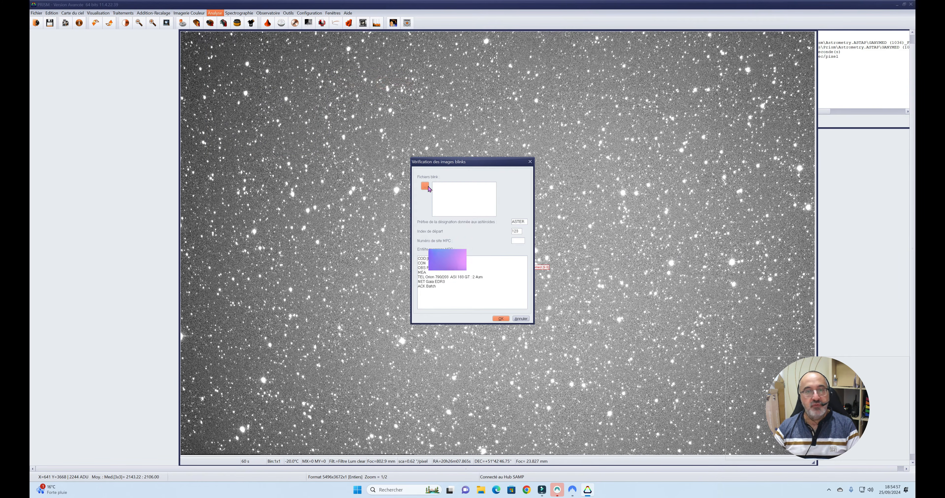
click(426, 187)
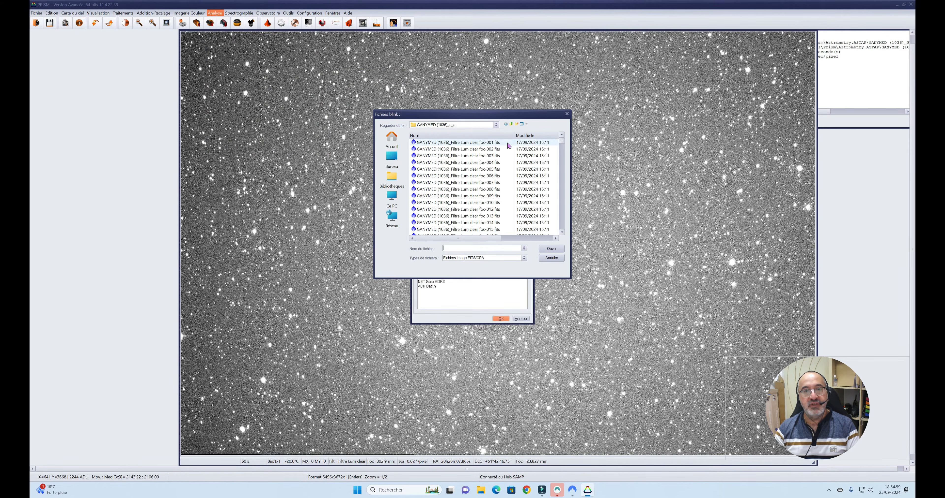
drag(509, 145, 467, 205)
click(551, 248)
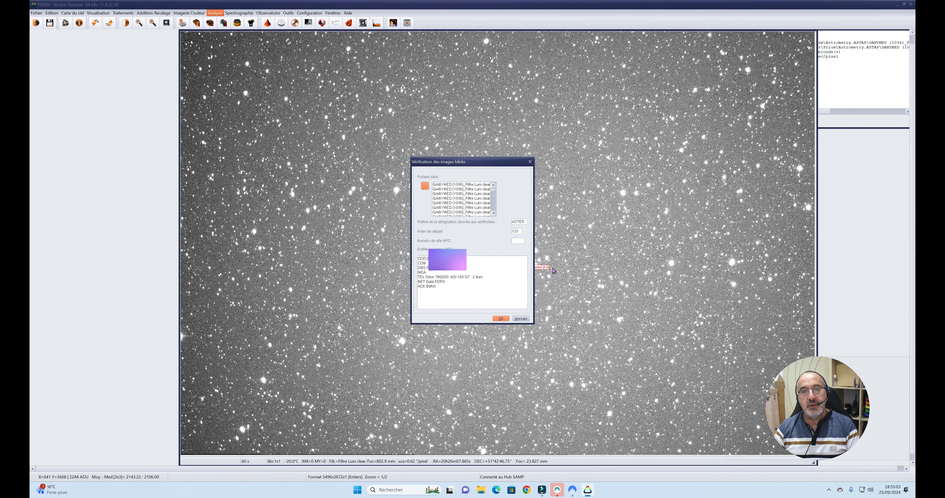
click(501, 319)
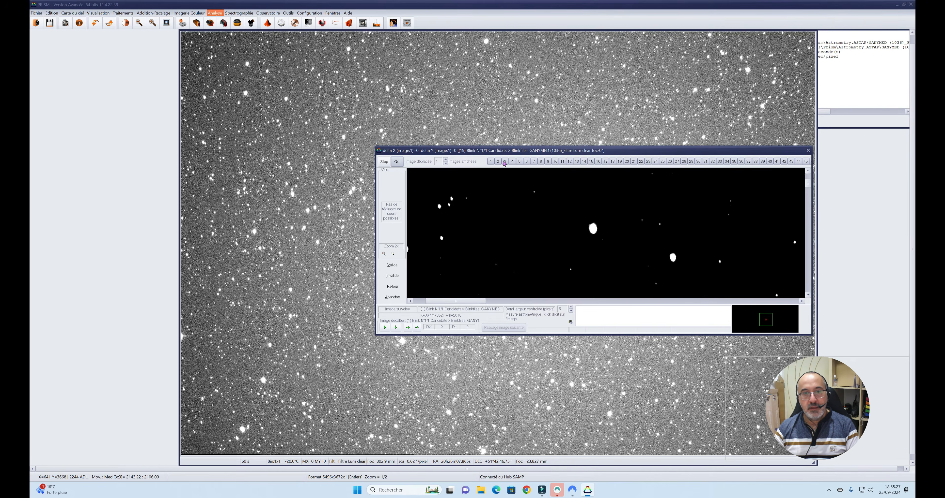
- Reposition the blink window over the solved image and enlarge it to show a taller part of the field
drag(570, 154, 423, 136)
drag(330, 282, 499, 282)
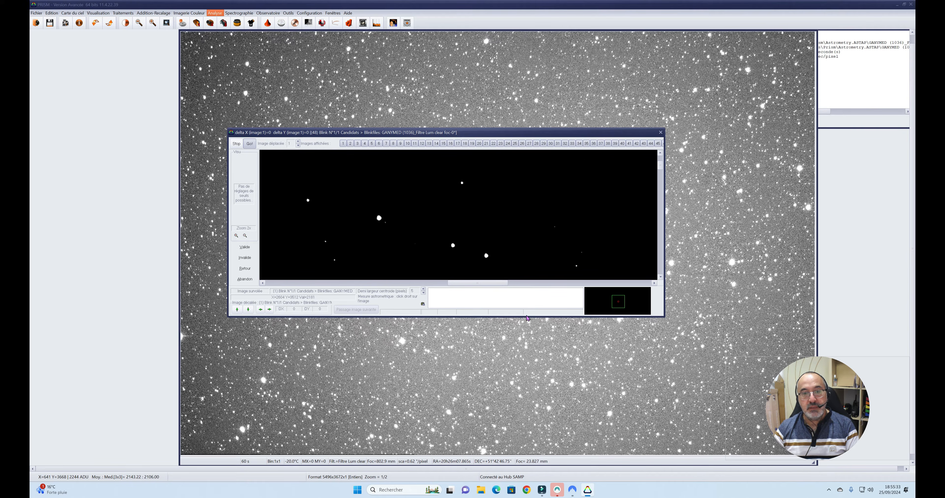
drag(527, 317, 486, 438)
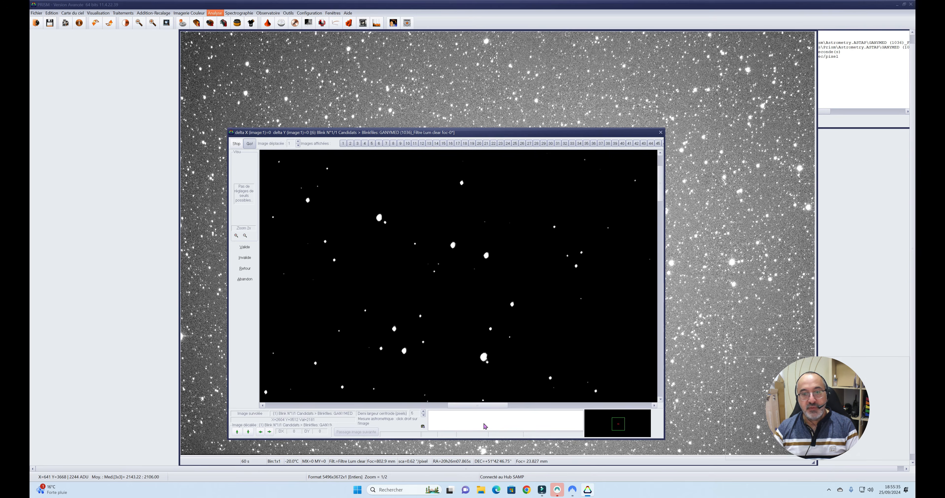
- Examine different areas of the blinking star field for a moving object, at 2x and 1x zoom
drag(514, 289, 654, 289)
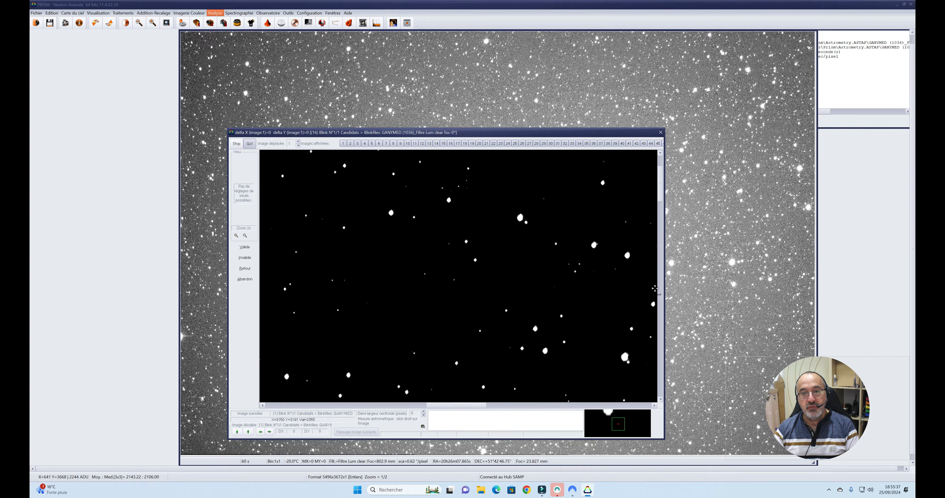
drag(660, 183, 668, 255)
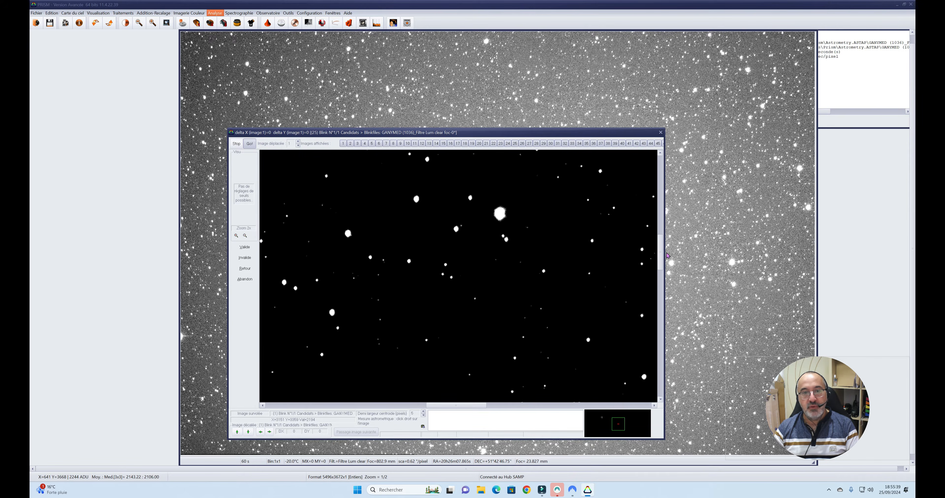
drag(441, 405, 429, 406)
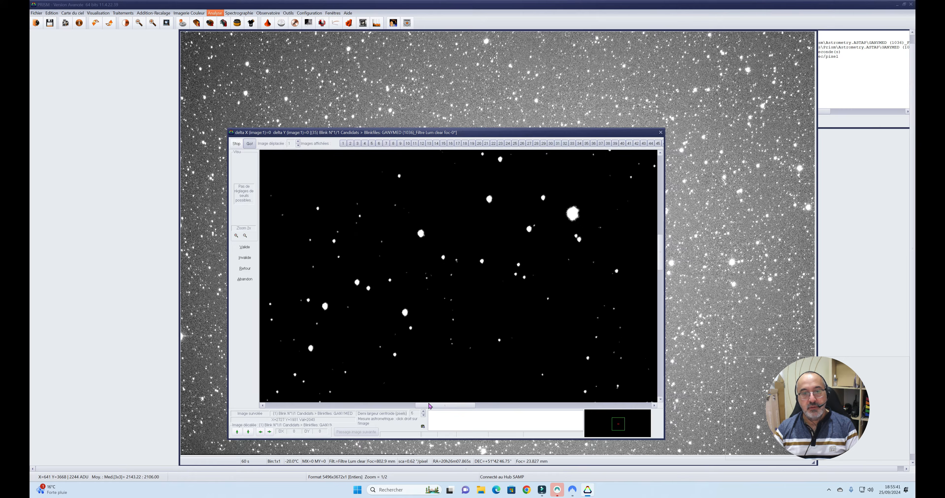
drag(431, 406, 466, 405)
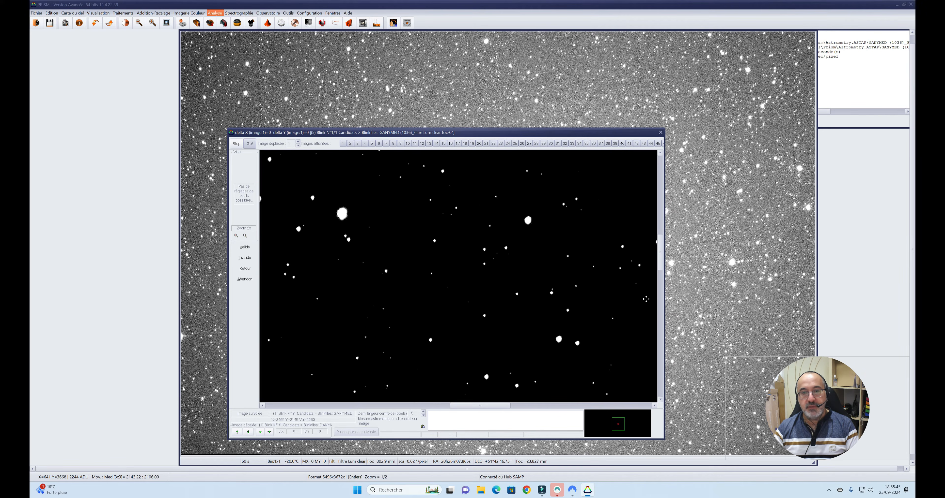
click(245, 236)
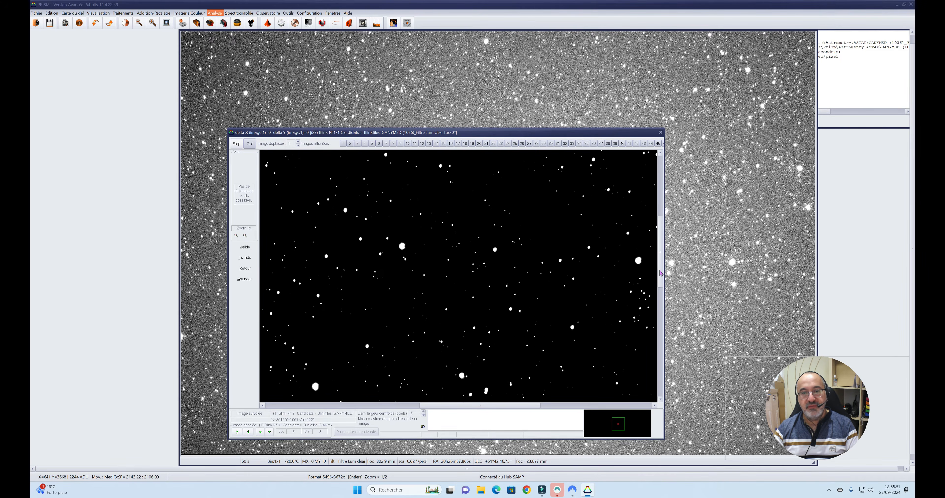
drag(659, 273, 659, 294)
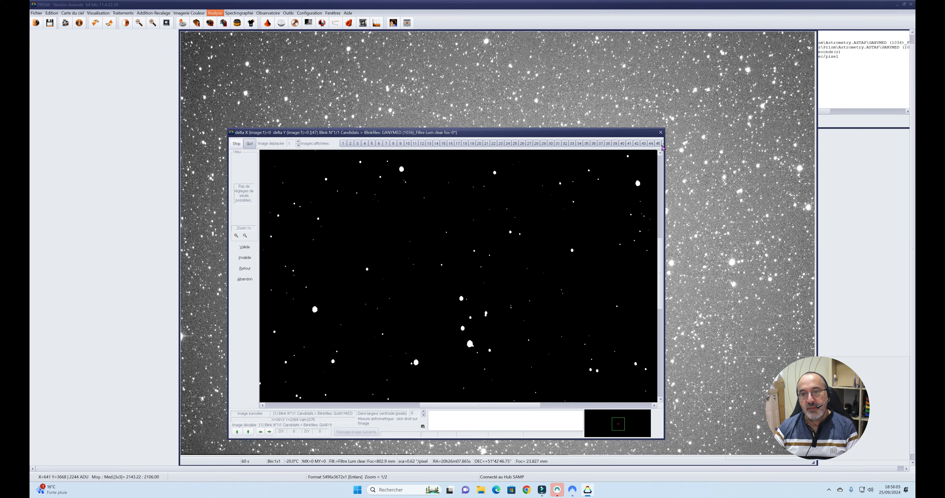
- Close the blink verification with its discovery report, and close the solved Ganymed image
click(660, 132)
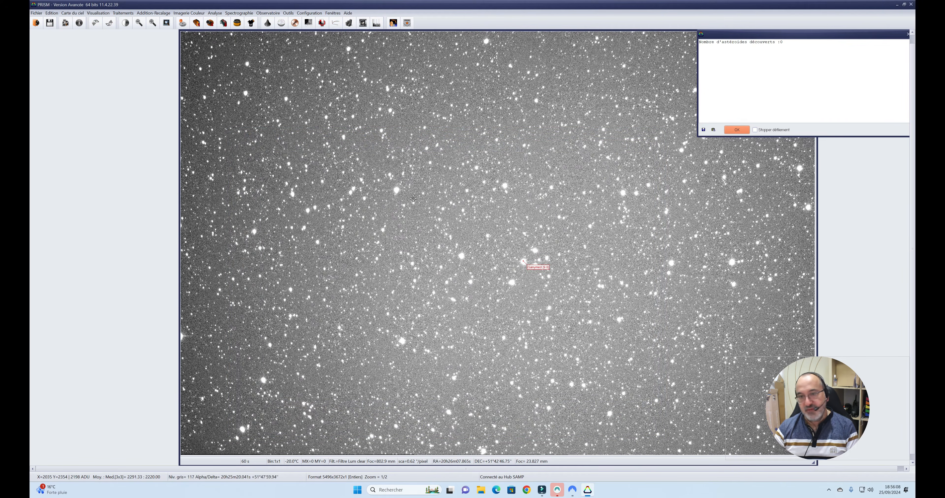
click(736, 131)
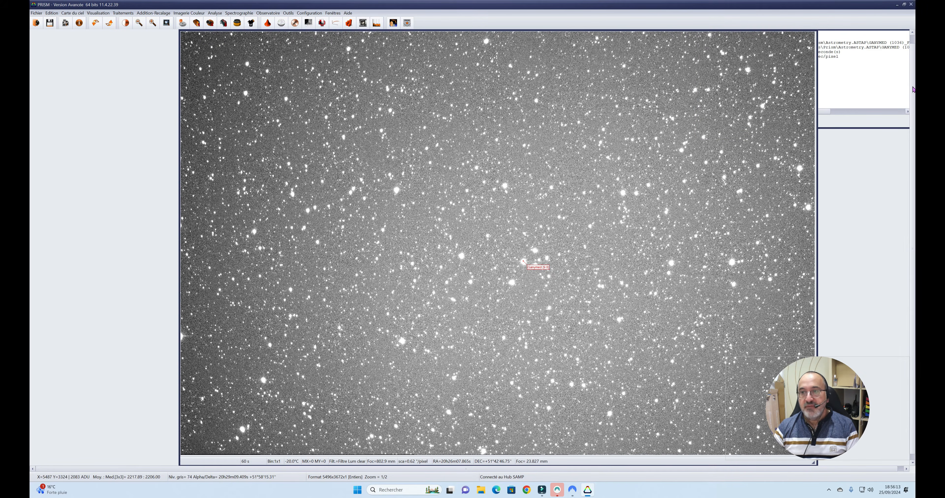
drag(913, 90, 912, 70)
click(812, 36)
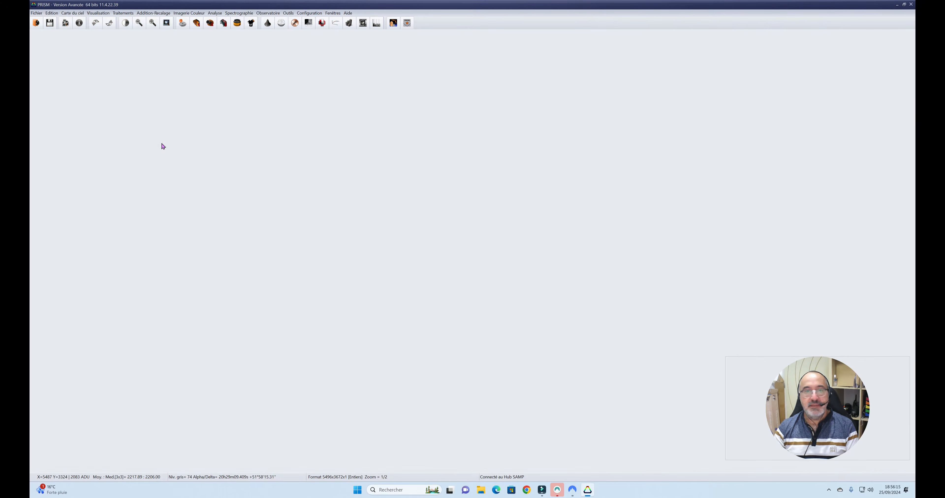
- Open the images foc-001 through foc-150 from the GANYMED (1036)_c_a folder
click(40, 13)
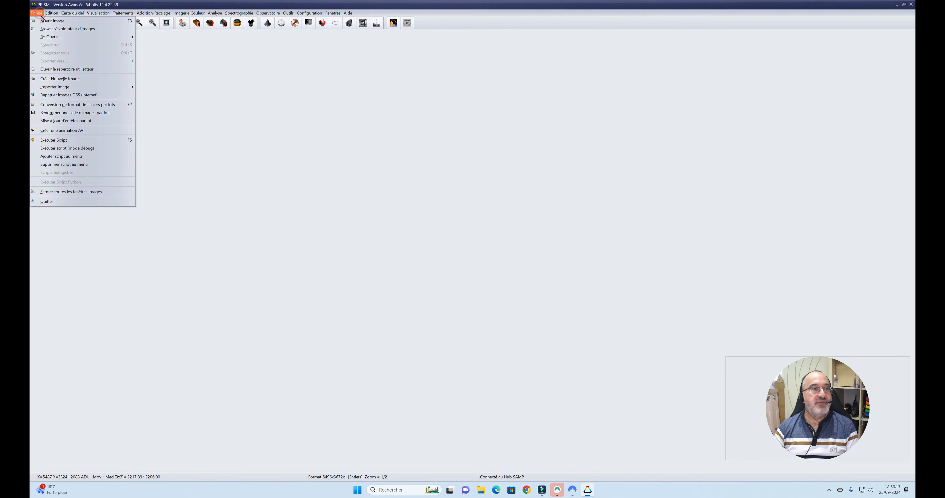
click(42, 20)
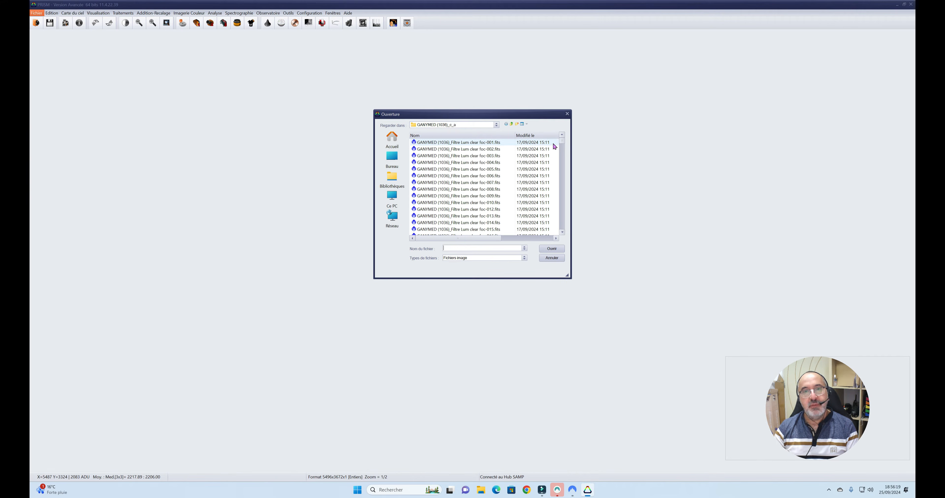
drag(553, 145, 431, 208)
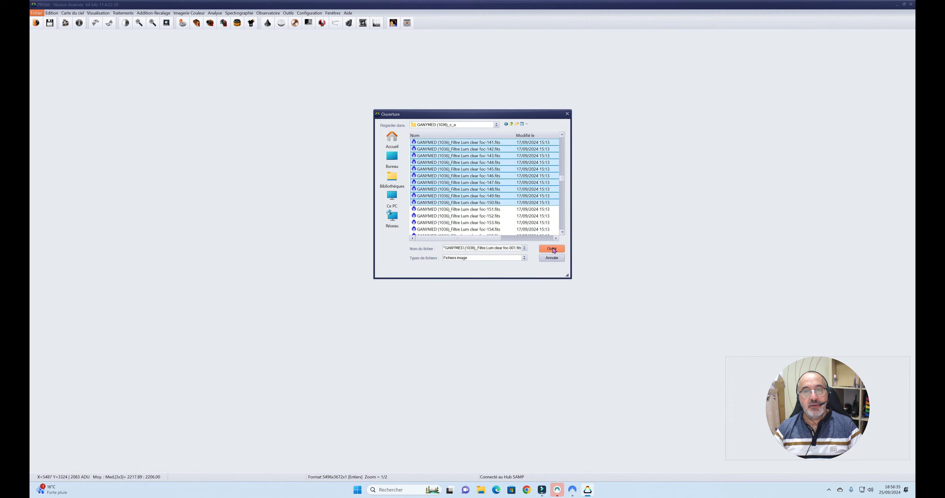
click(551, 249)
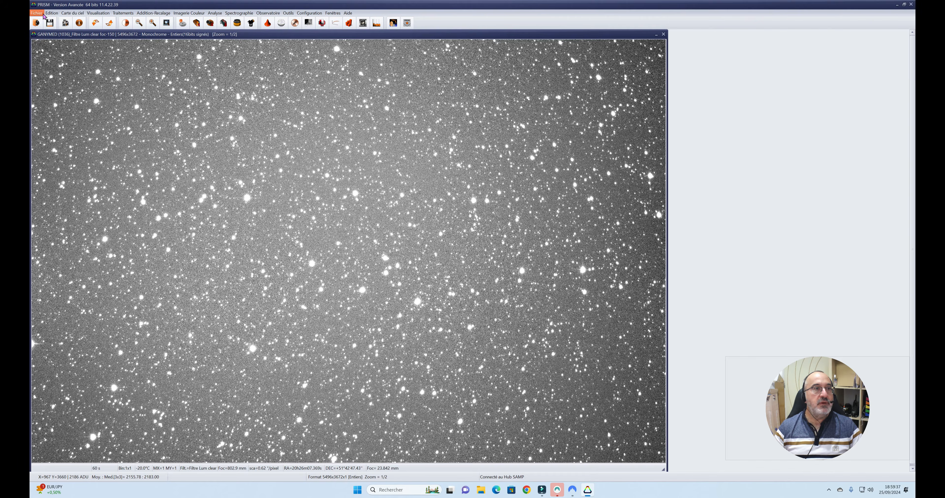
- Try to blink all the open images with a 250 ms refresh, identical brightness and contrast, and no stellar realignment
click(104, 17)
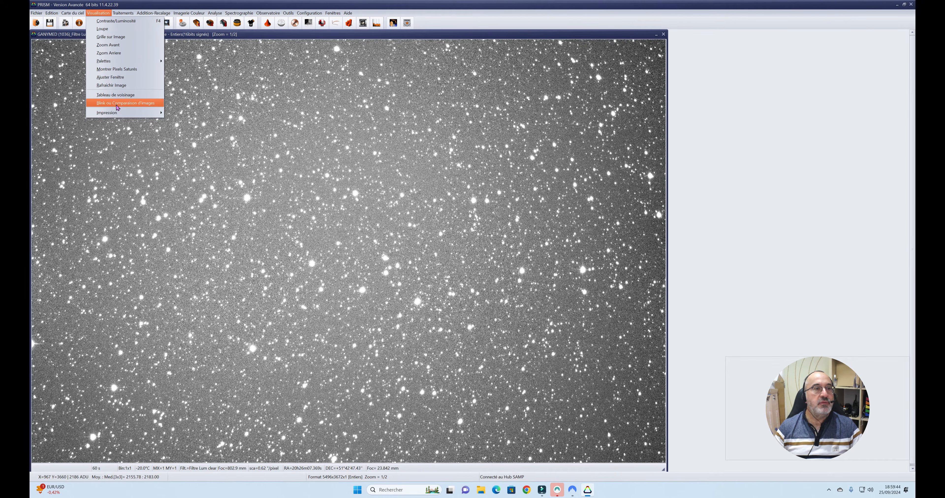
click(124, 103)
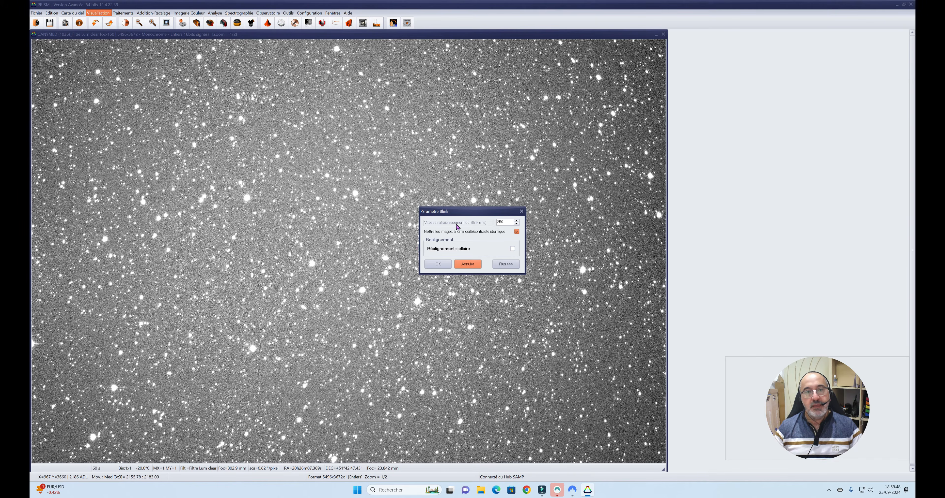
click(504, 223)
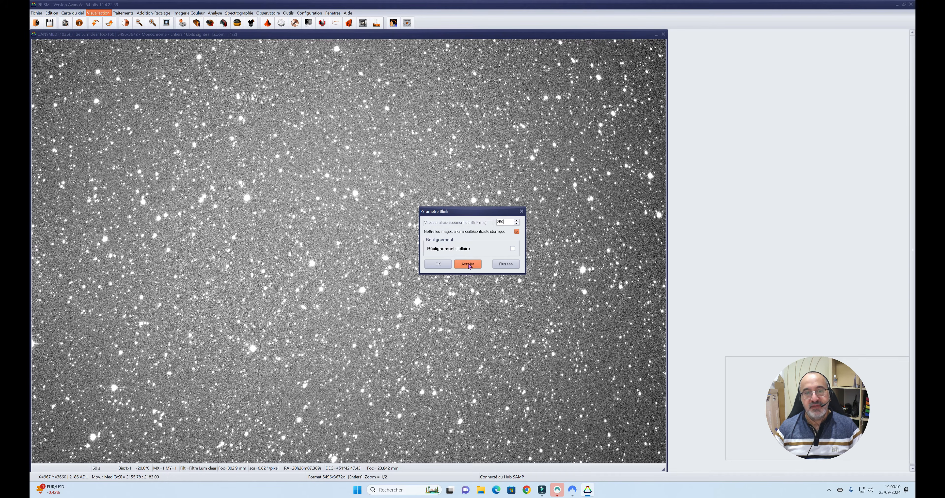
click(438, 264)
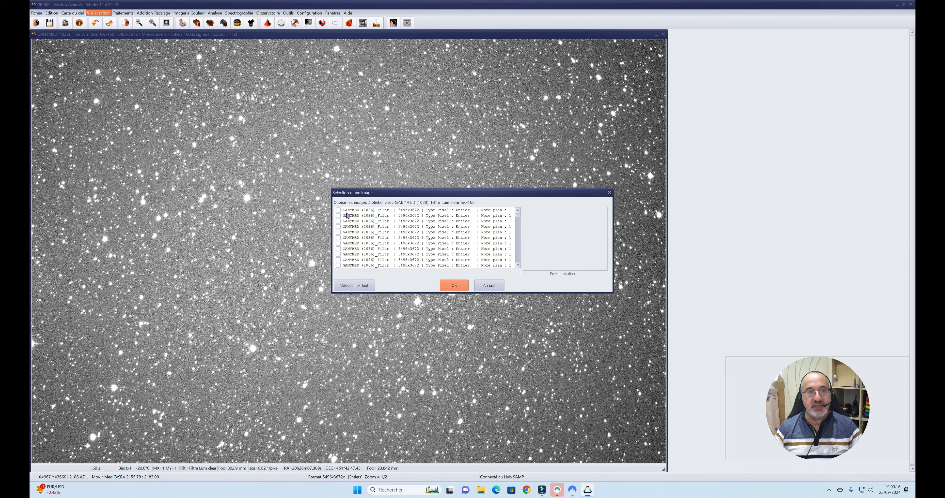
click(355, 287)
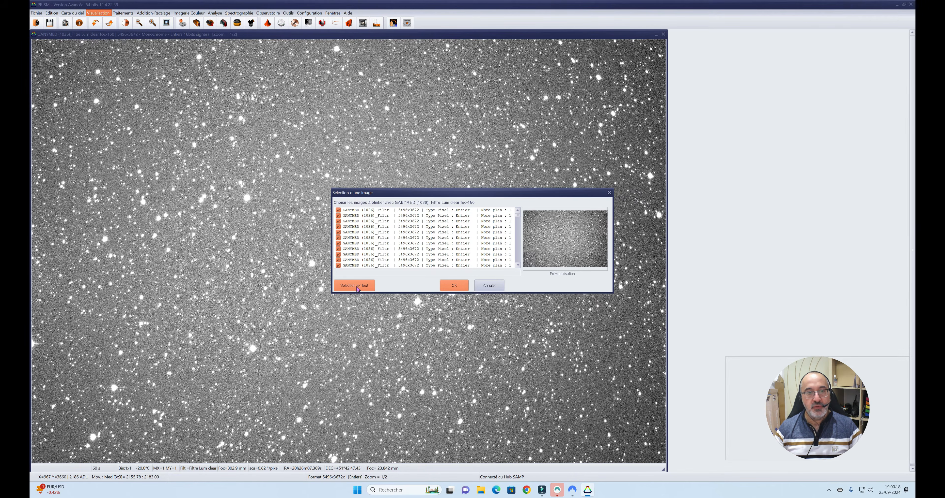
click(459, 288)
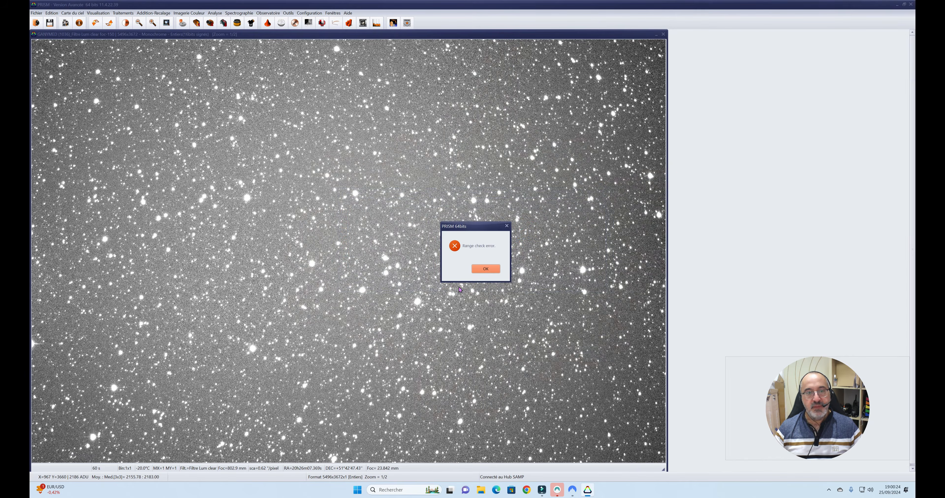
click(492, 272)
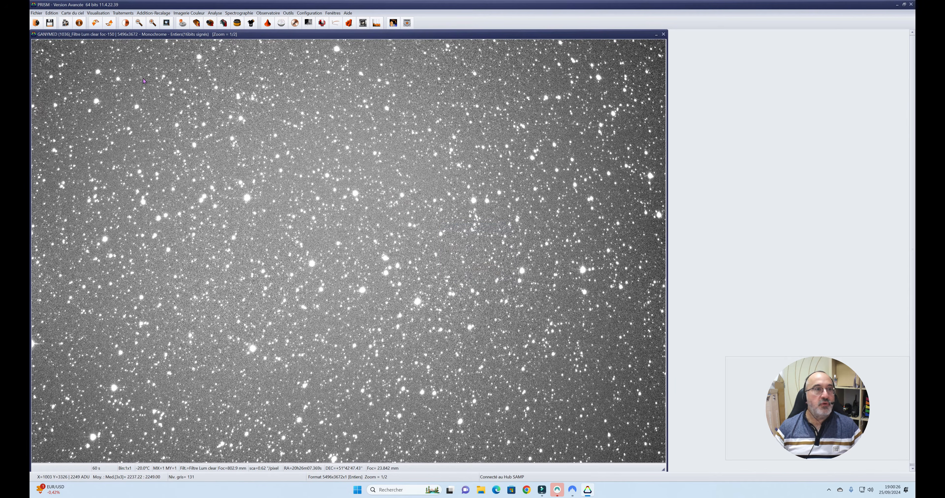
- Set up a new blink from image foc-150 with a 250 ms refresh, identical brightness and contrast, and no stellar realignment
click(51, 13)
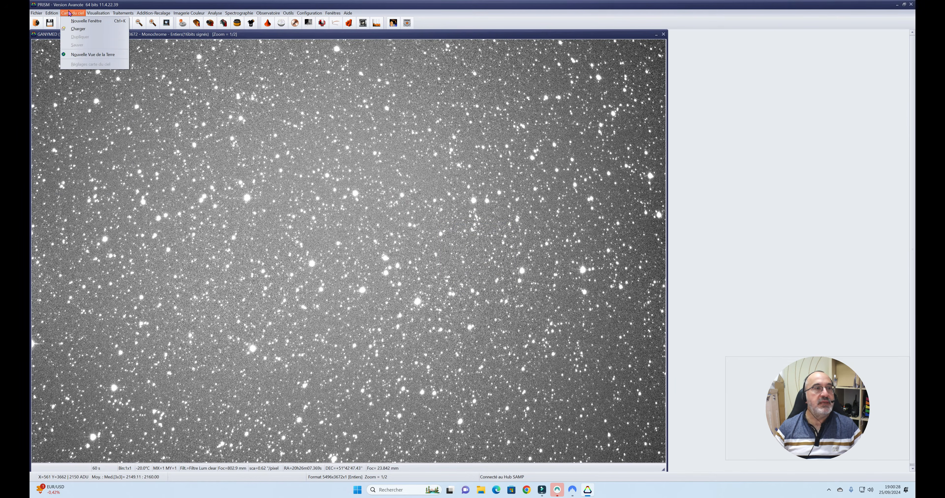
mouse_move(98, 13)
click(119, 103)
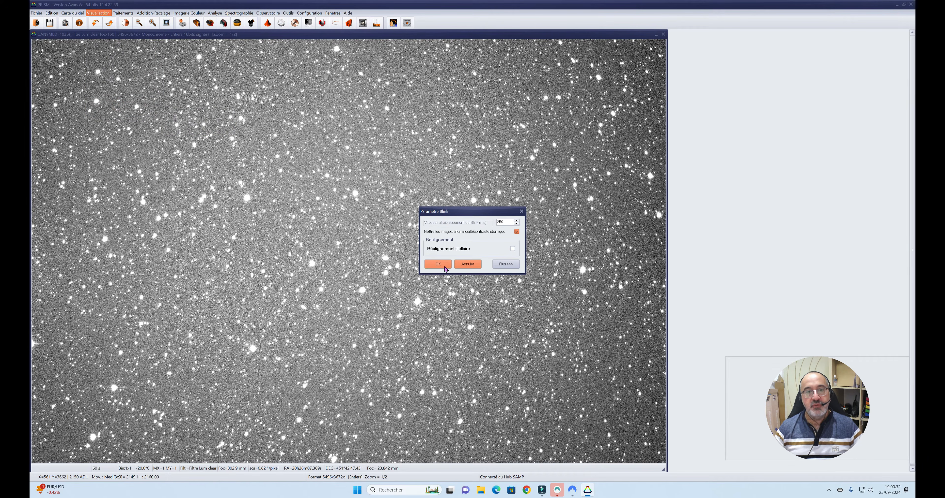
click(444, 267)
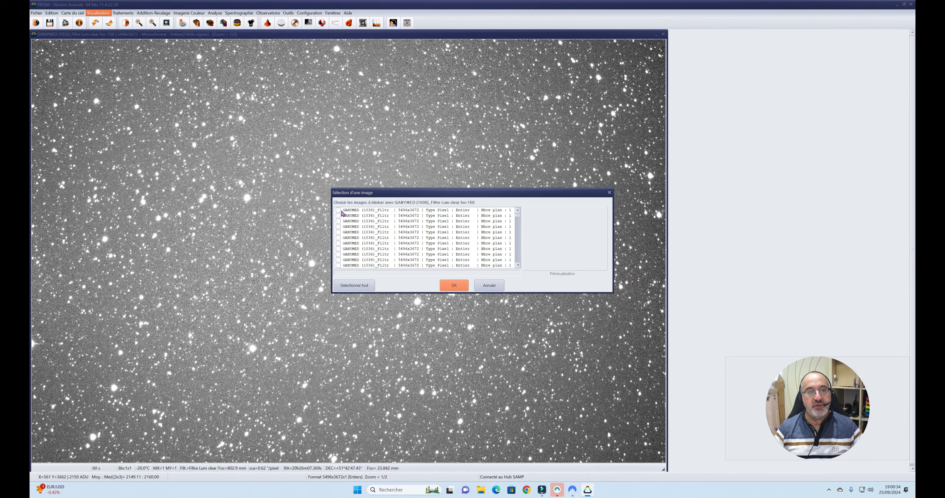
- Select the images from foc-149 down to foc-121 to blink with foc-150, and launch the blink
click(338, 210)
click(338, 216)
click(338, 222)
click(338, 226)
click(339, 235)
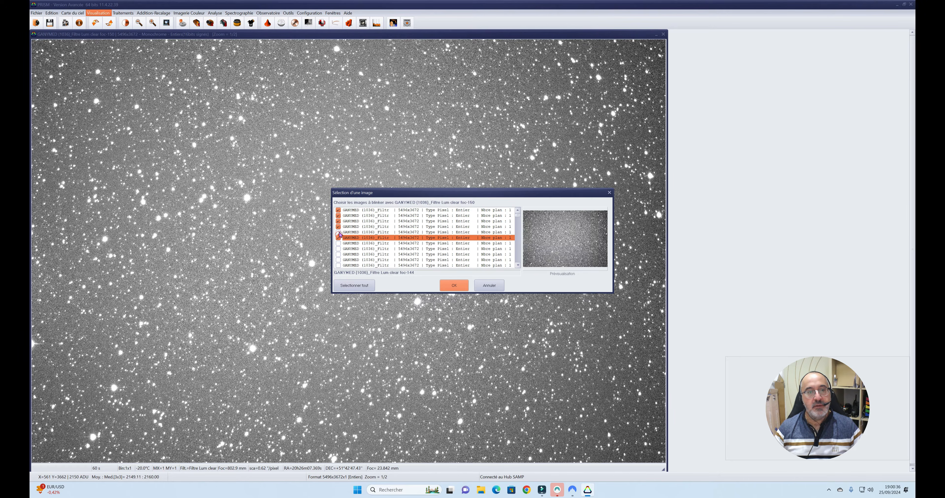
click(338, 232)
click(338, 243)
click(338, 254)
click(338, 249)
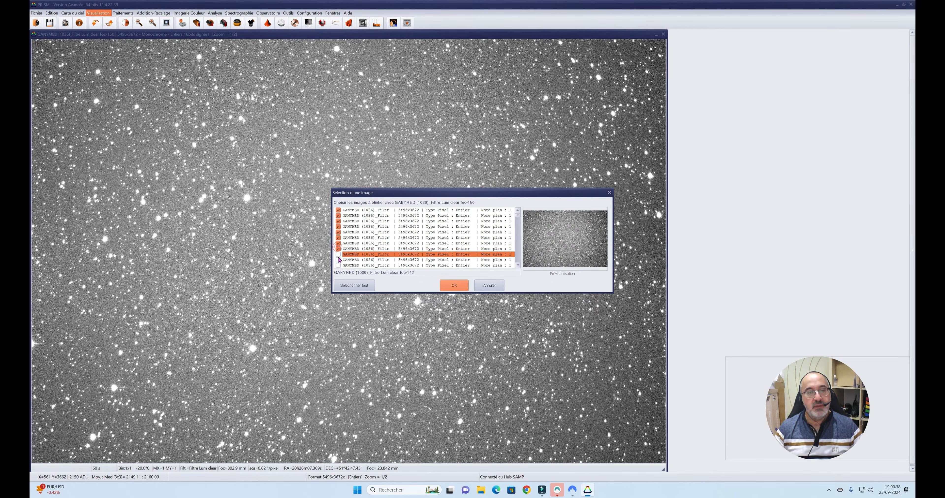
click(338, 265)
click(338, 259)
scroll(340, 265, down, 4)
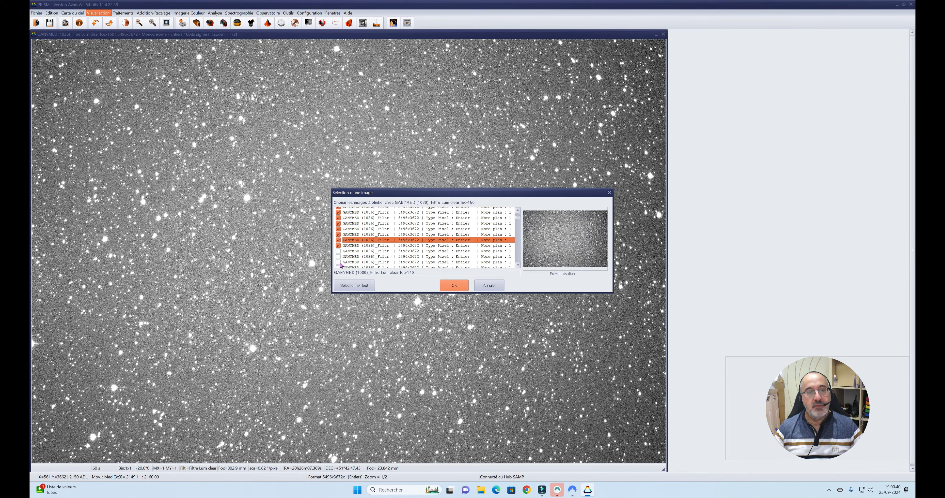
click(338, 217)
scroll(338, 217, up, 1)
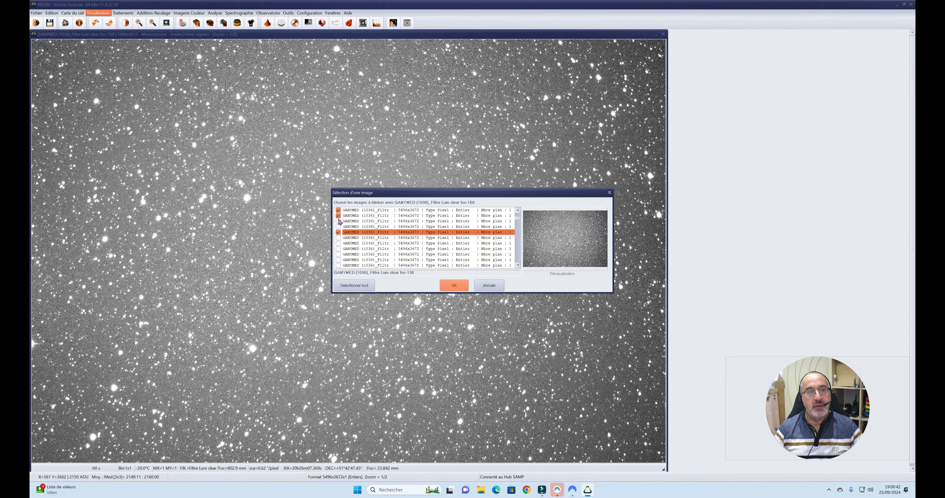
click(338, 222)
click(338, 227)
click(338, 238)
click(338, 244)
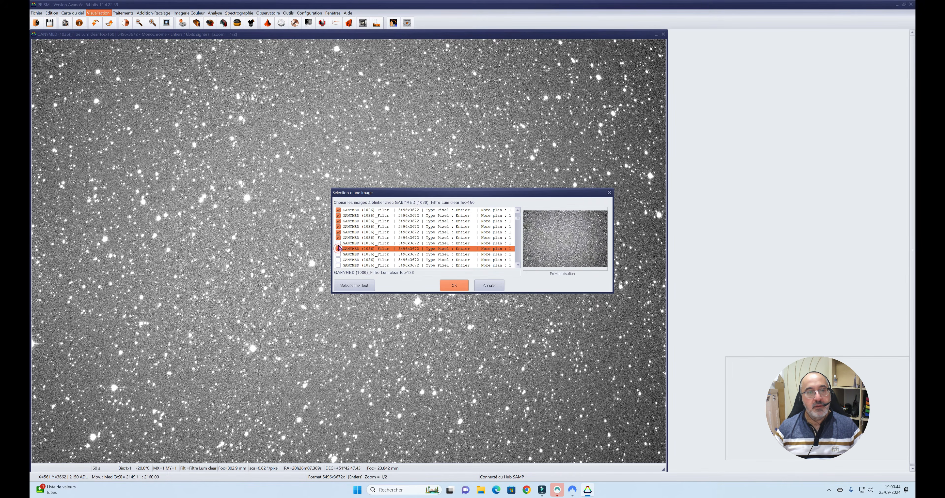
click(338, 249)
click(338, 254)
click(339, 261)
click(339, 265)
scroll(338, 266, down, 1)
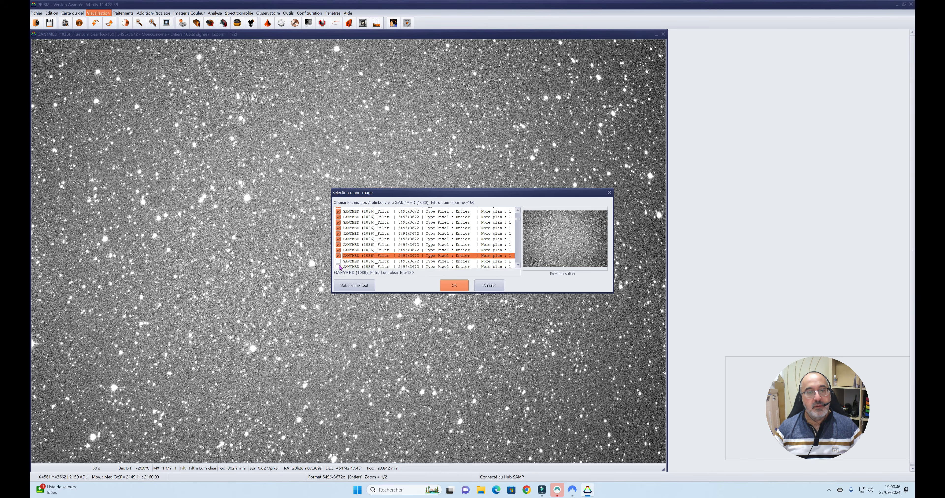
click(338, 265)
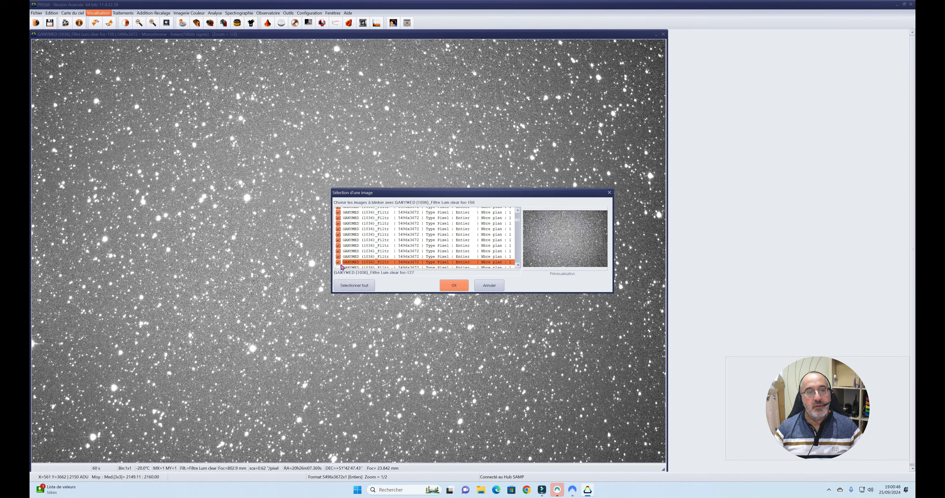
scroll(340, 260, down, 2)
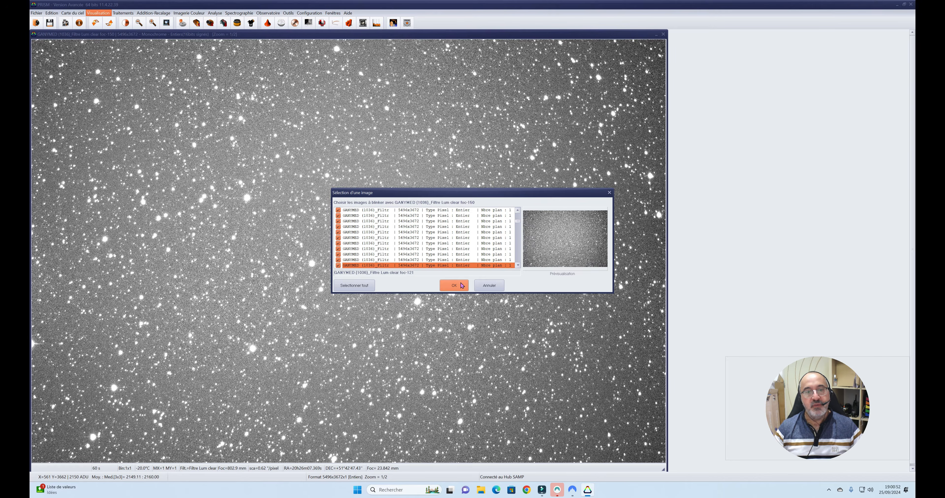
key(Return)
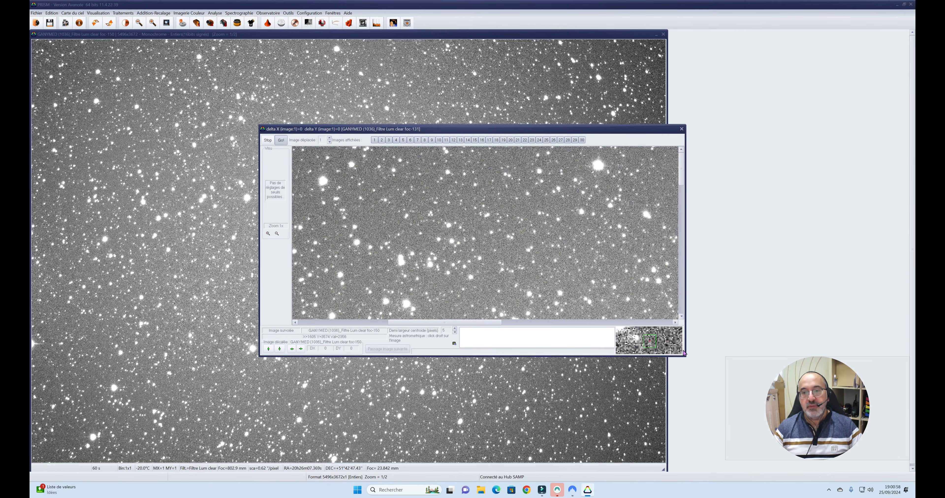
- Enlarge and reposition the blink window, and examine the middle of the star field for the moving asteroid
drag(685, 327, 840, 327)
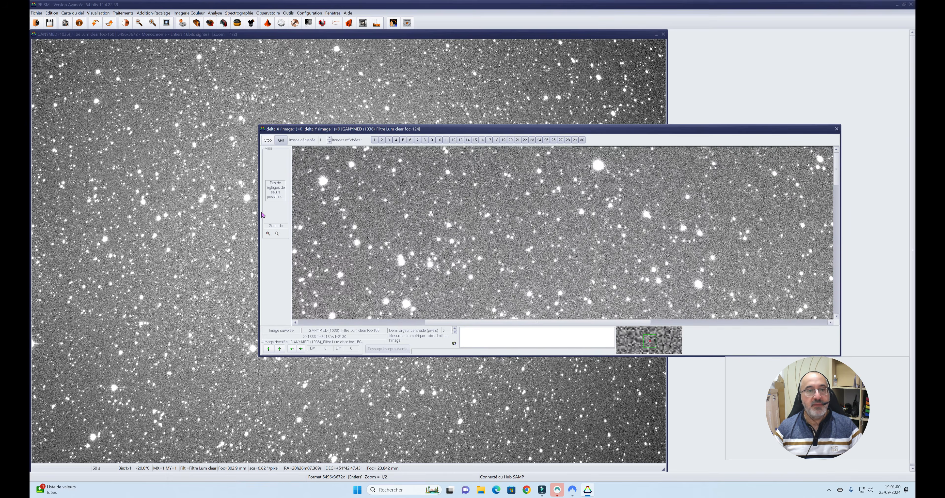
drag(259, 212, 86, 187)
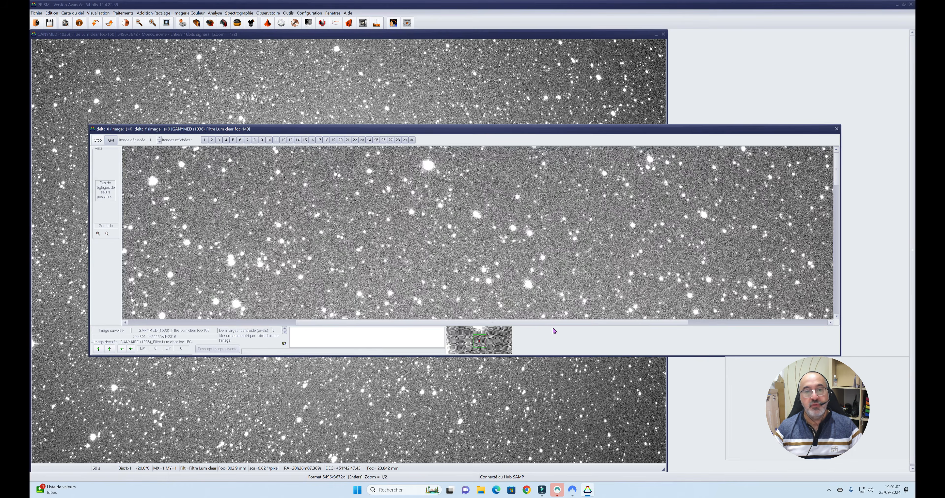
drag(555, 356, 556, 429)
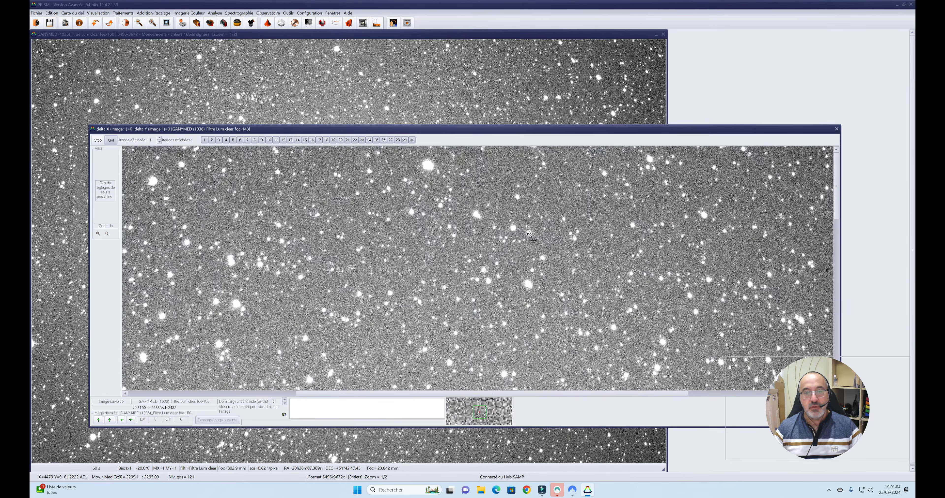
drag(501, 129, 493, 53)
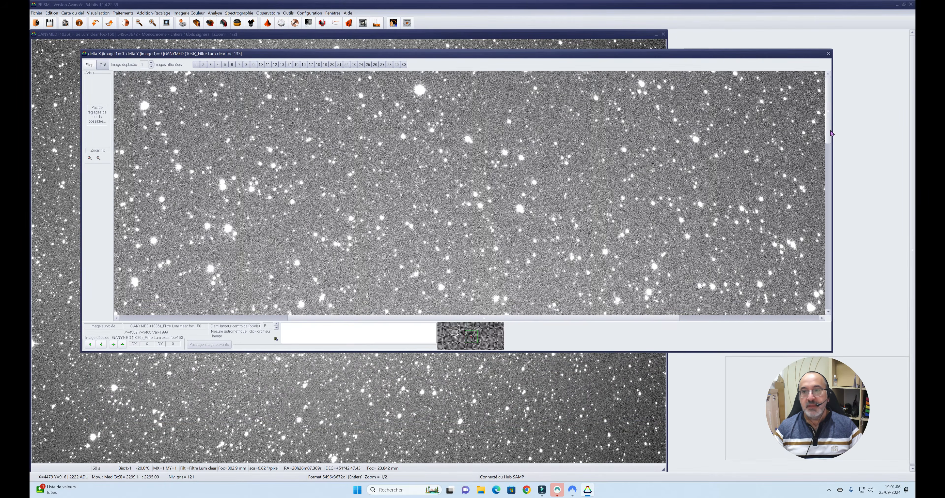
drag(827, 108, 833, 180)
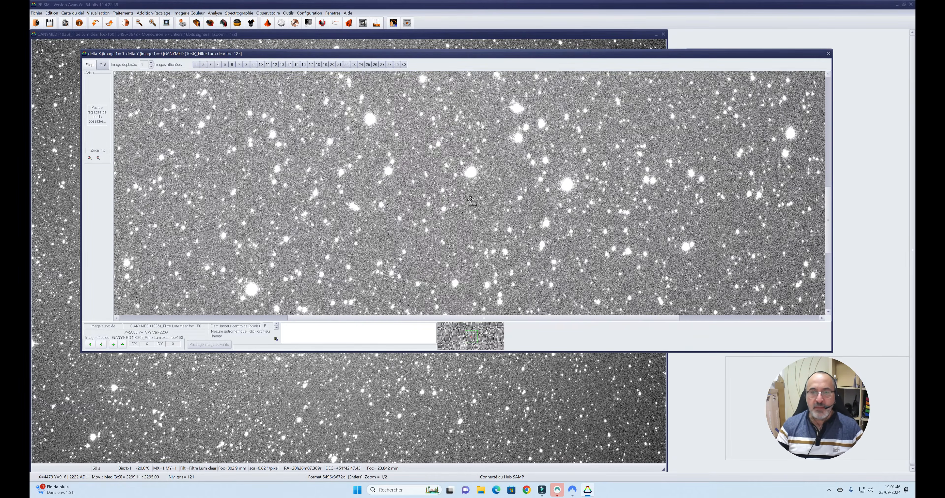
- Close the blink window and all the open Ganymed images
click(828, 54)
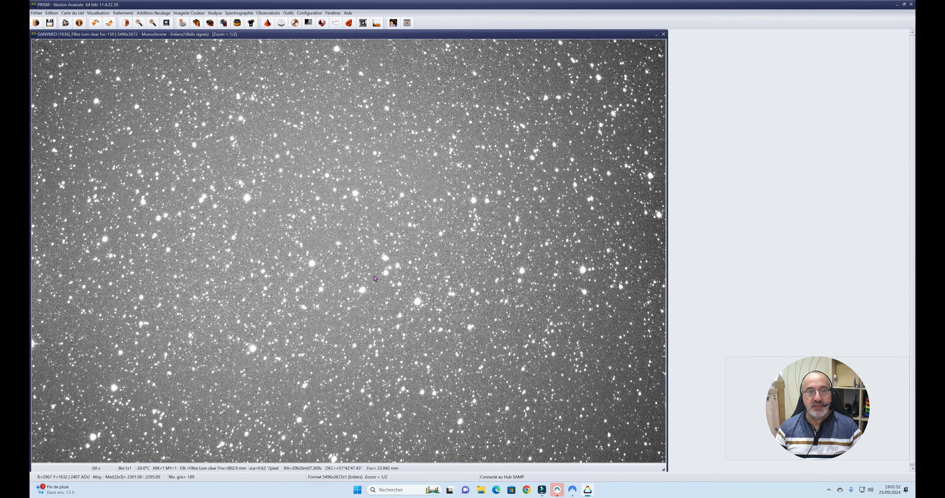
click(663, 34)
click(662, 34)
click(663, 34)
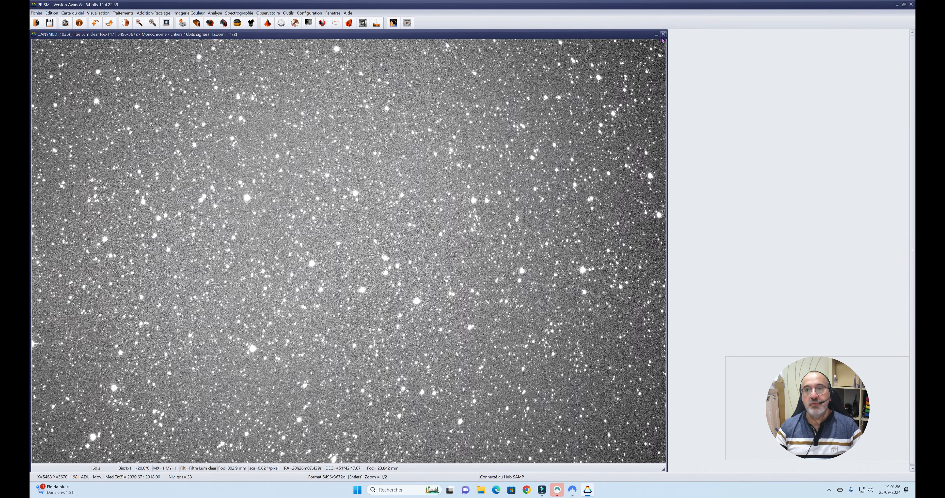
click(36, 13)
click(55, 192)
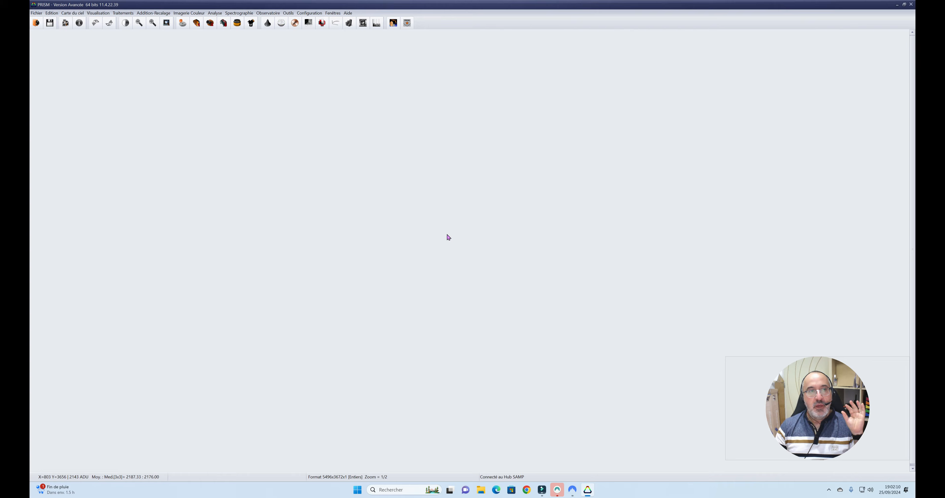
- Stack images foc-001 through foc-150 from the GANYMED (1036)_c_a folder as a mean stack with the sum normalised
click(154, 14)
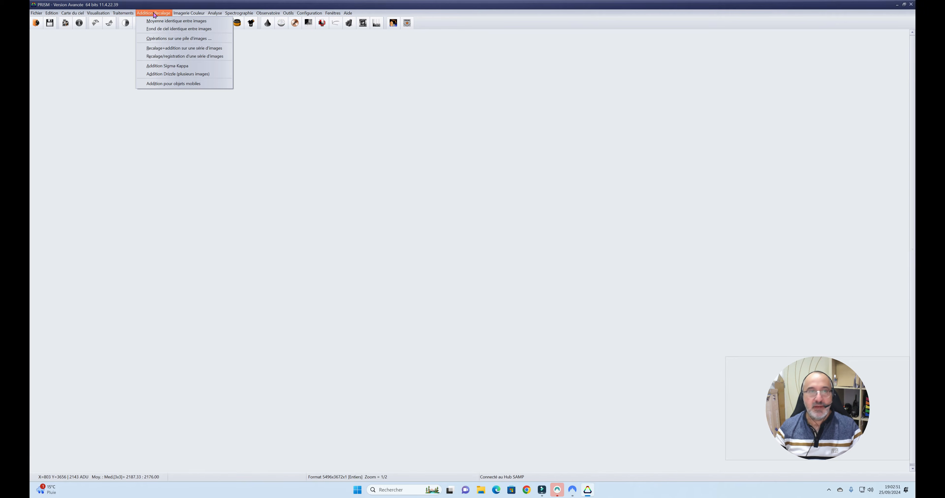
click(169, 38)
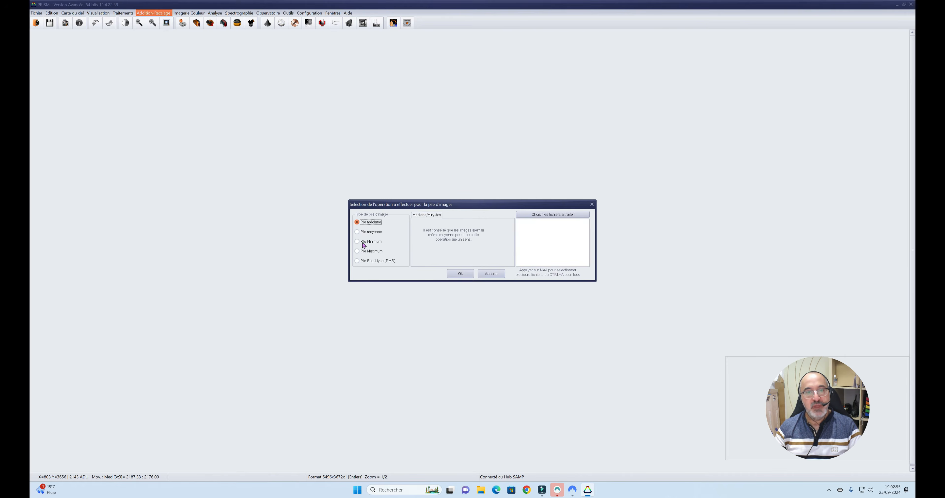
click(362, 232)
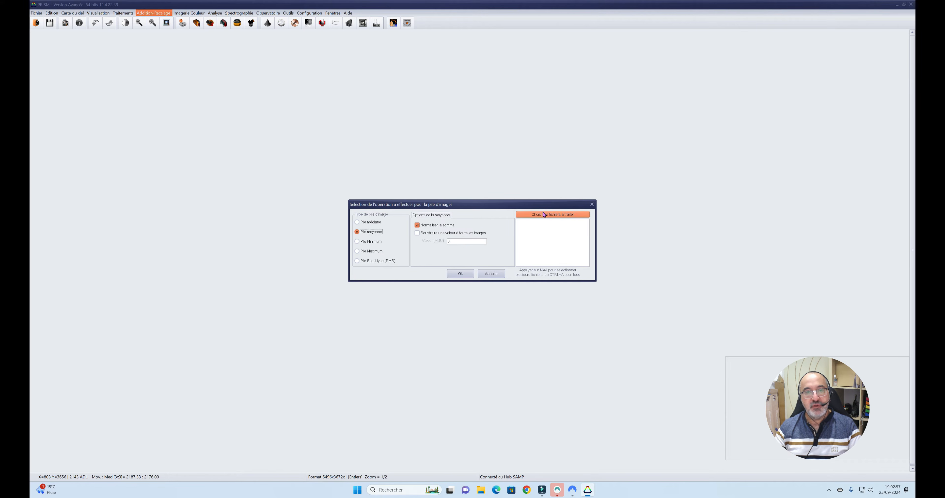
click(554, 216)
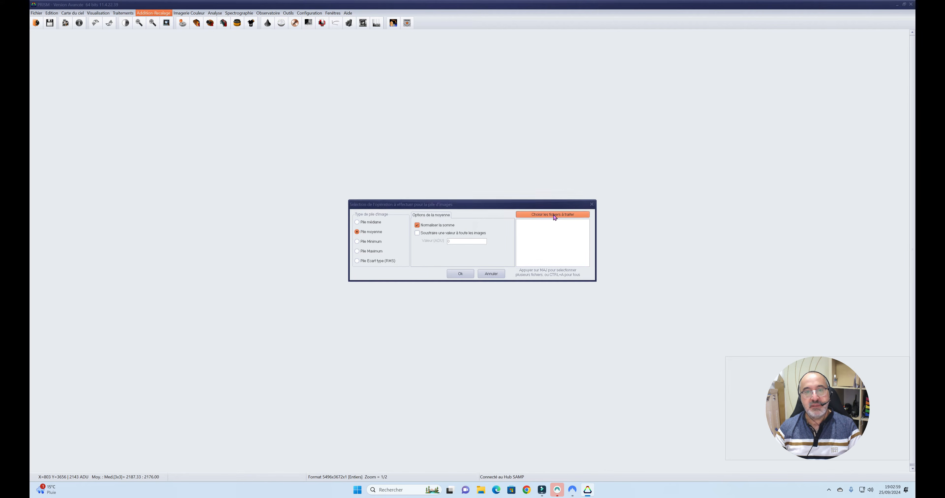
drag(555, 143, 453, 171)
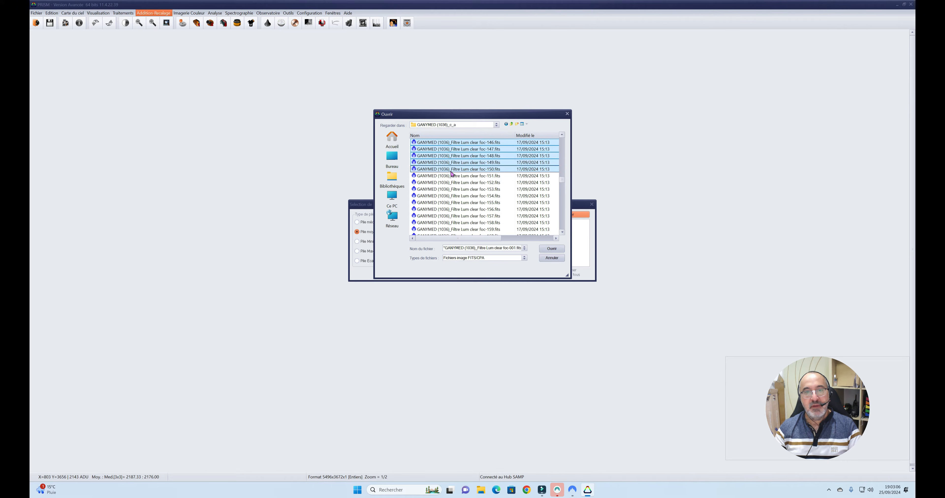
click(552, 250)
click(459, 274)
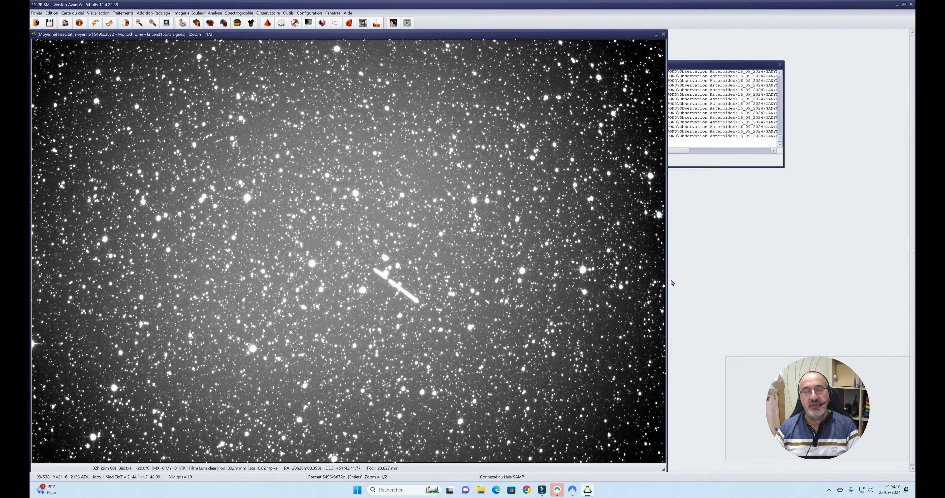
- Inspect the averaged image, close it without saving, and close the processing report
drag(485, 35, 550, 41)
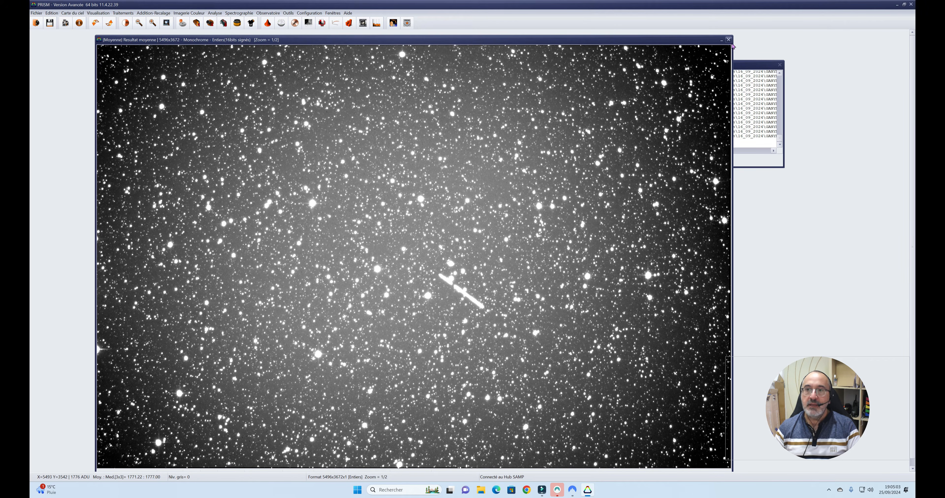
click(728, 39)
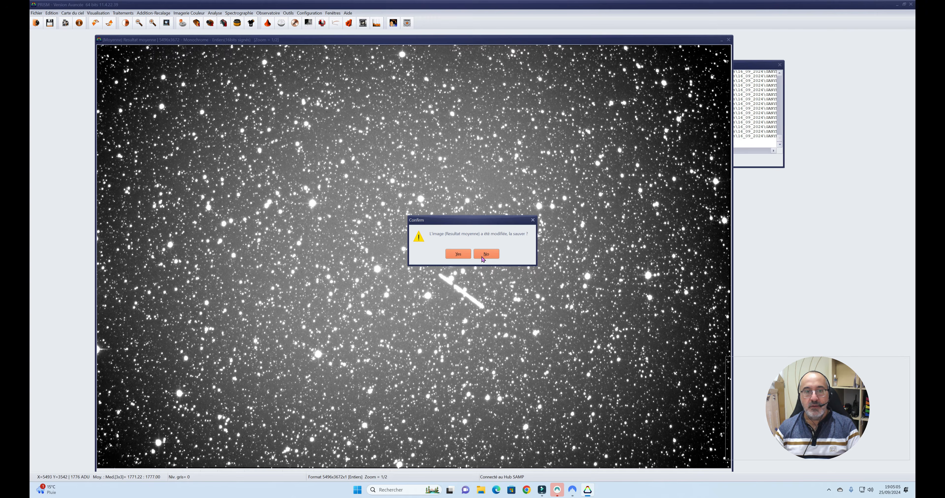
click(486, 254)
click(608, 160)
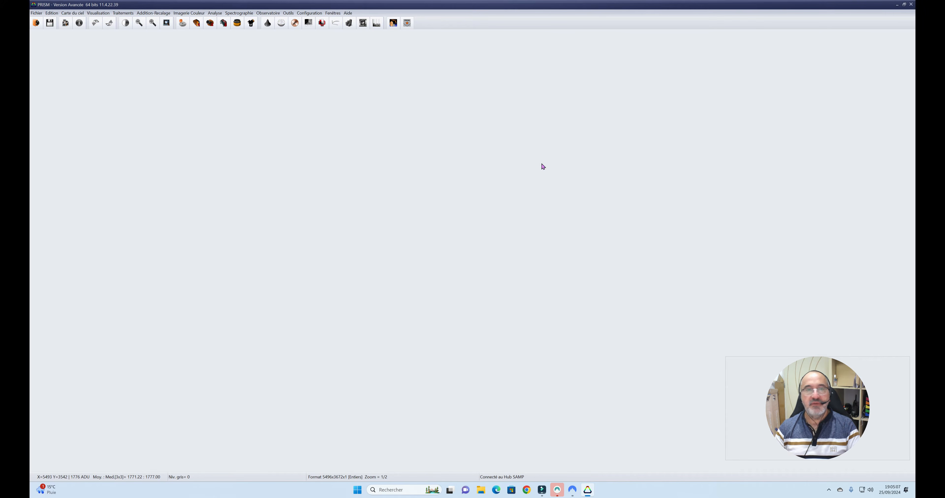
- Set up a moving-object addition using Ganymed's name for speed and direction, loading FITS images foc-001 through foc-070 from the GANYMED (1036)_c_a folder
click(110, 15)
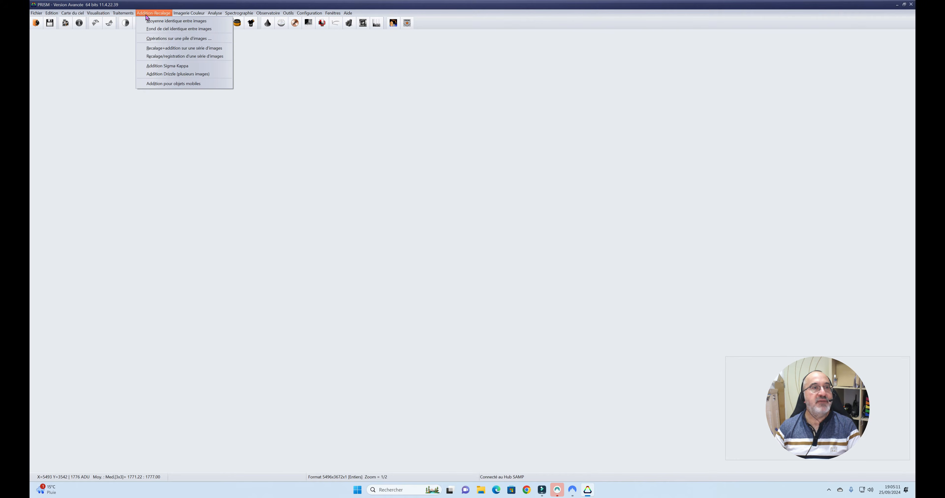
click(170, 84)
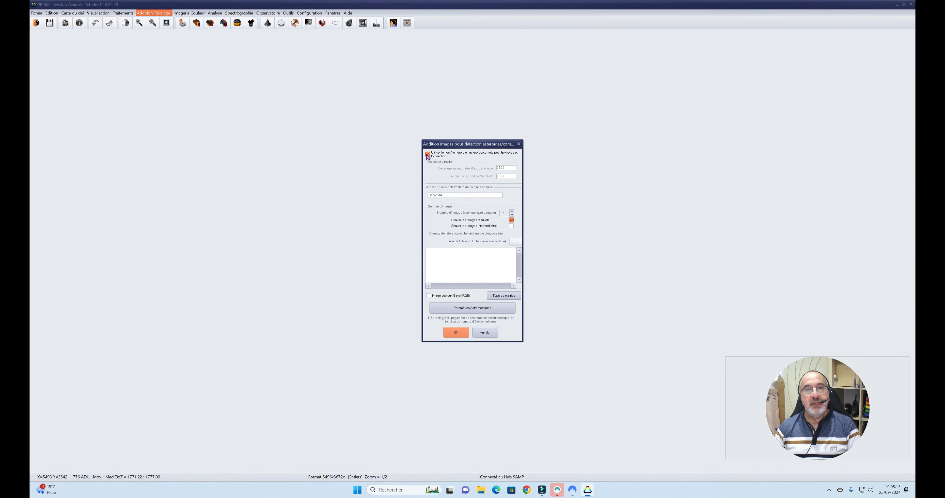
click(461, 194)
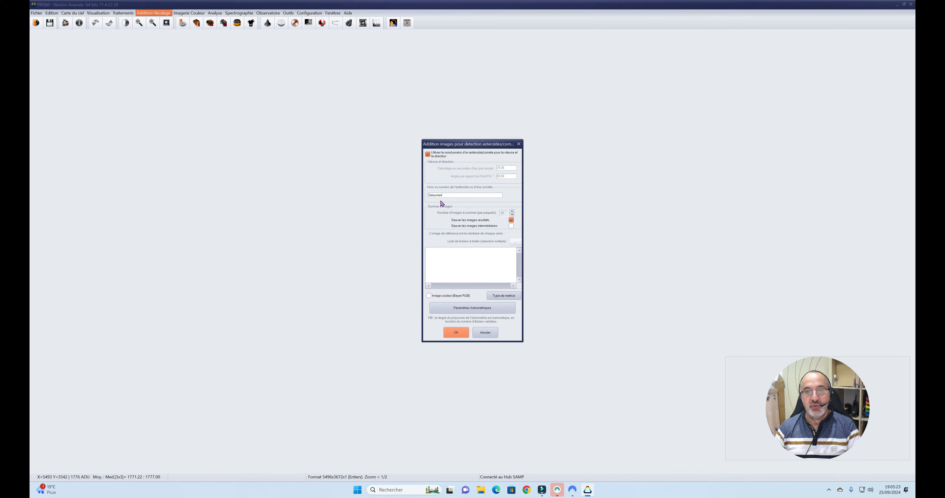
click(515, 242)
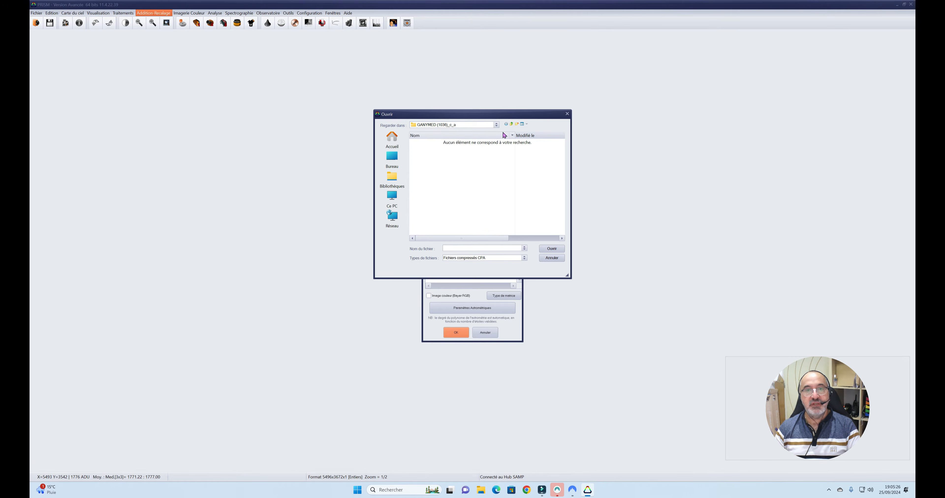
click(502, 259)
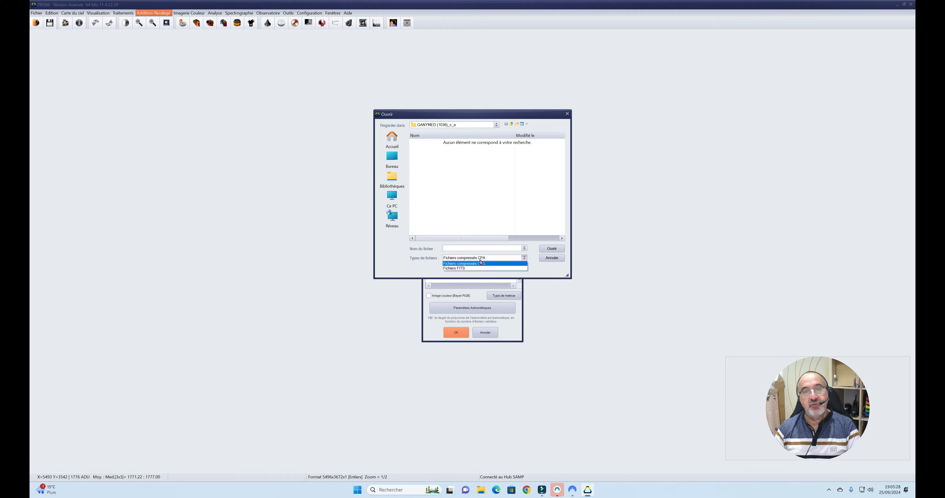
click(472, 270)
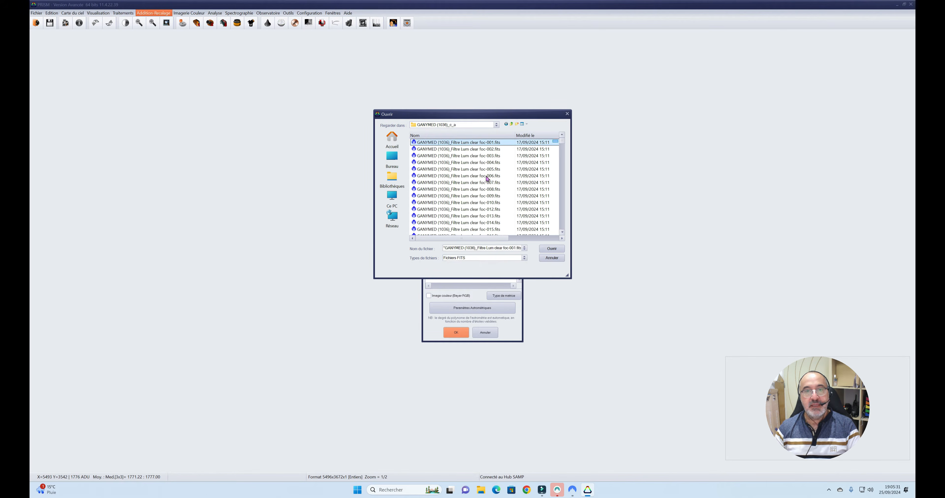
drag(487, 178, 445, 156)
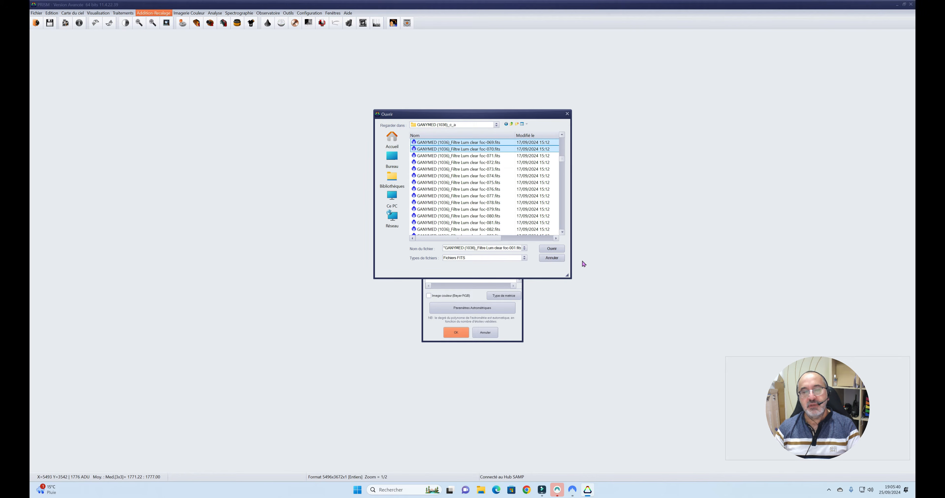
click(558, 250)
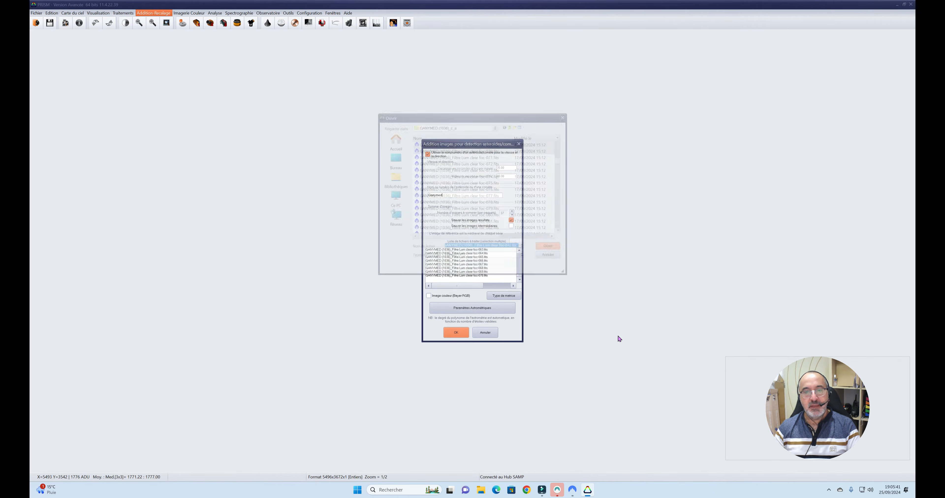
- Accept the automatic astrometric calibration parameters, run the moving-object addition, and close its processing report
click(481, 309)
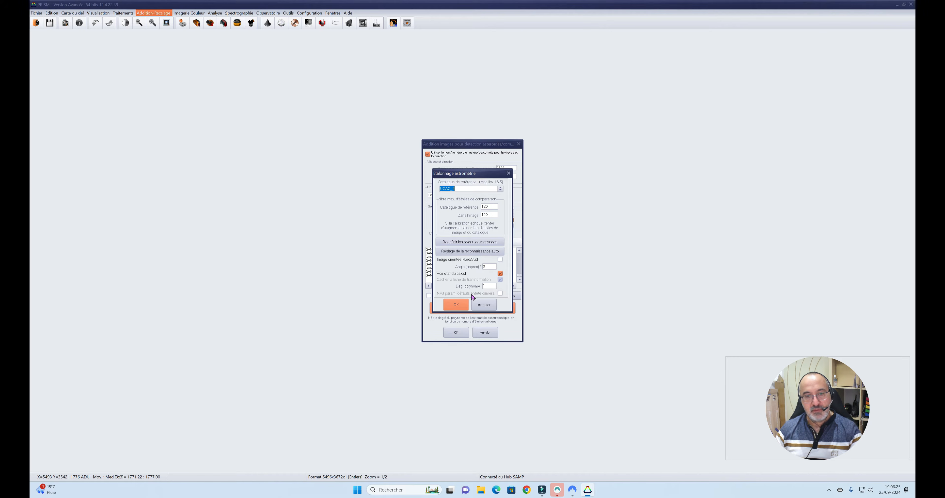
click(462, 306)
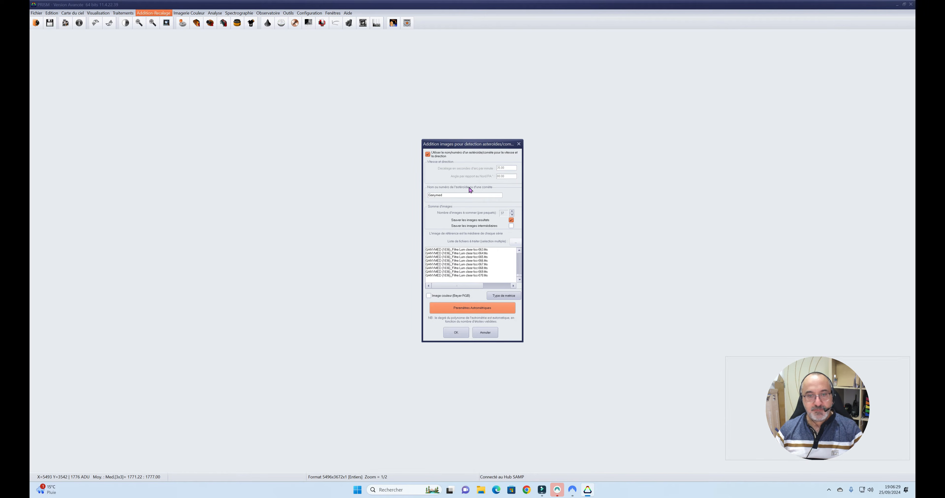
click(462, 334)
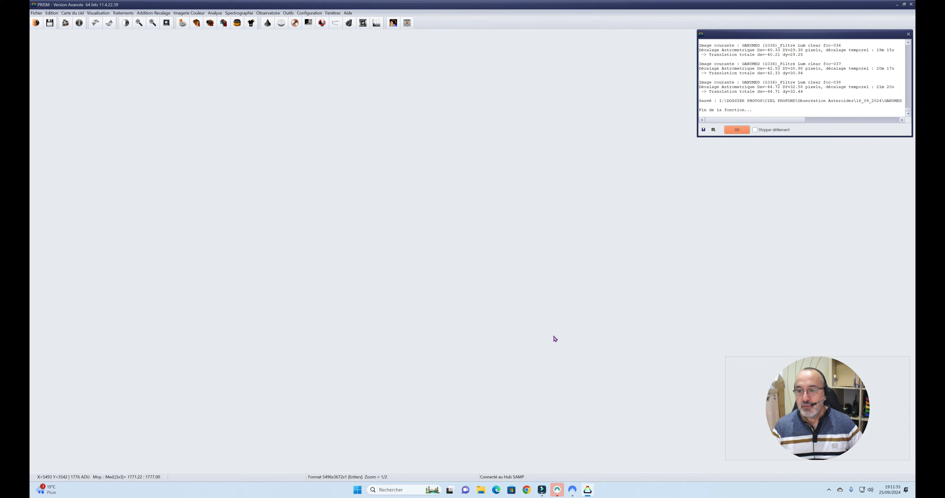
click(736, 130)
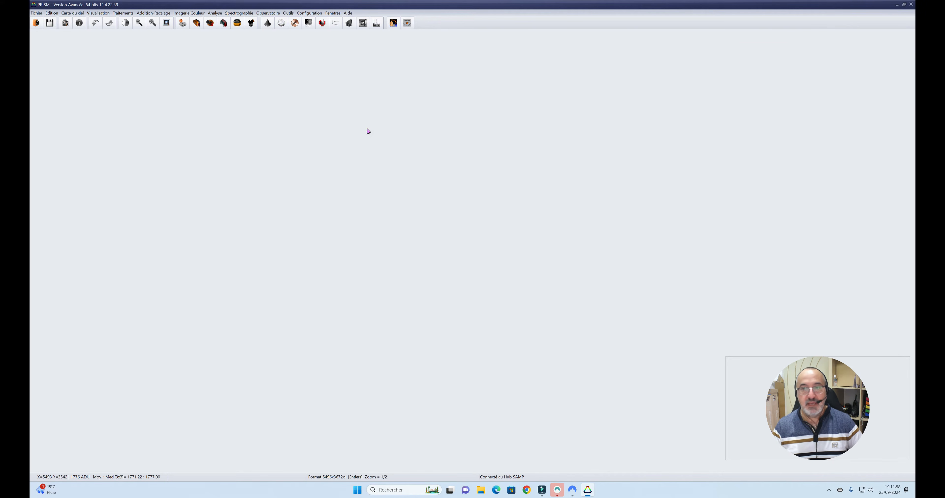
- Open the addition result adc_GANYMED (1036)_Filtre Lum clear foc-020.cpa from the Resultat_addition folder
click(36, 13)
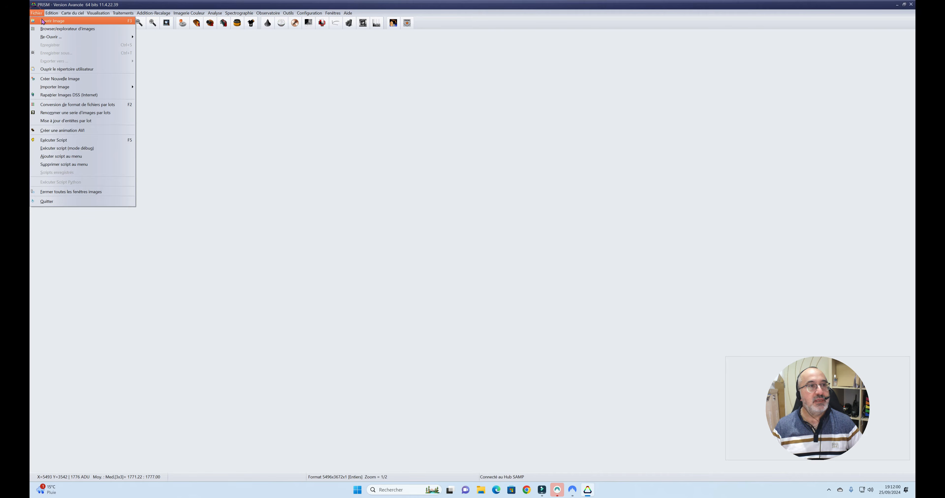
click(43, 22)
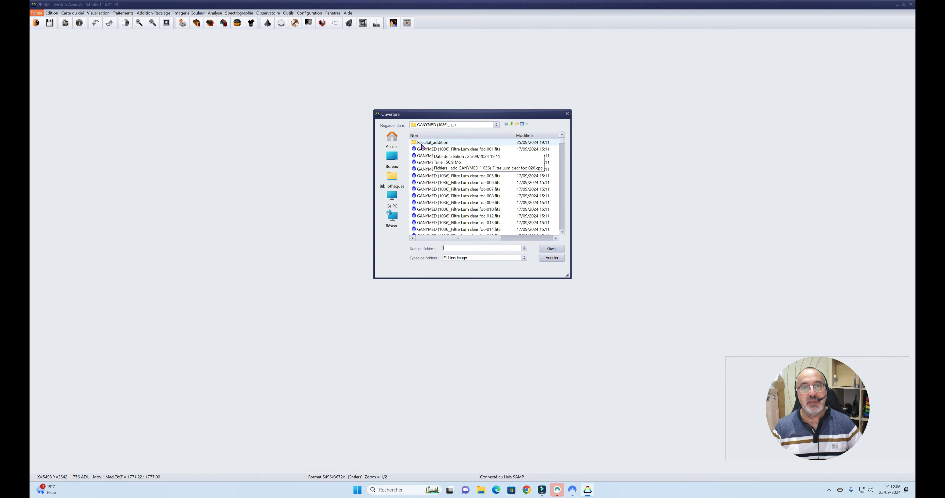
double_click(422, 144)
click(422, 144)
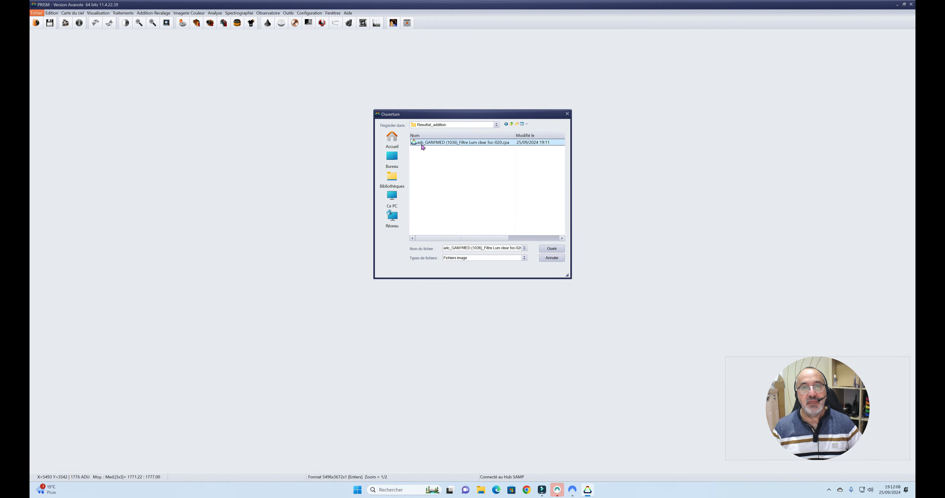
double_click(421, 144)
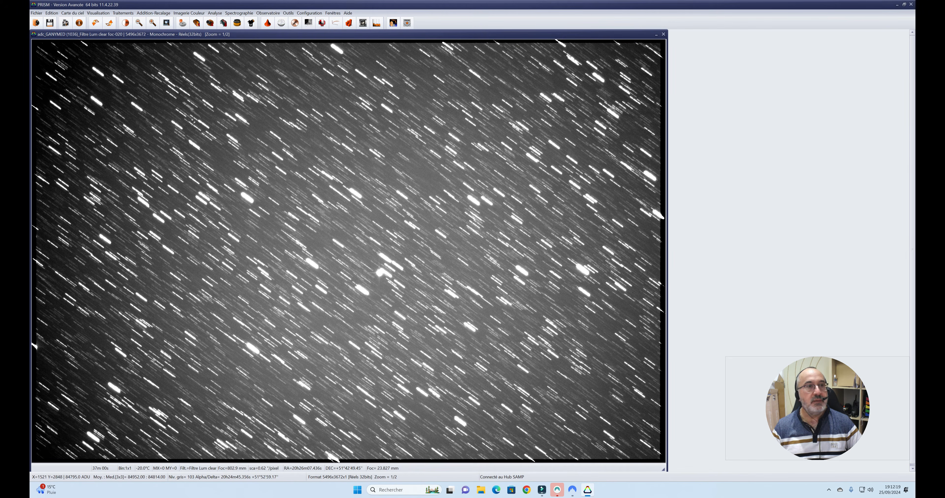
- Examine the asteroid among the star trails in the summed image at zoom 2, and close the image
click(152, 24)
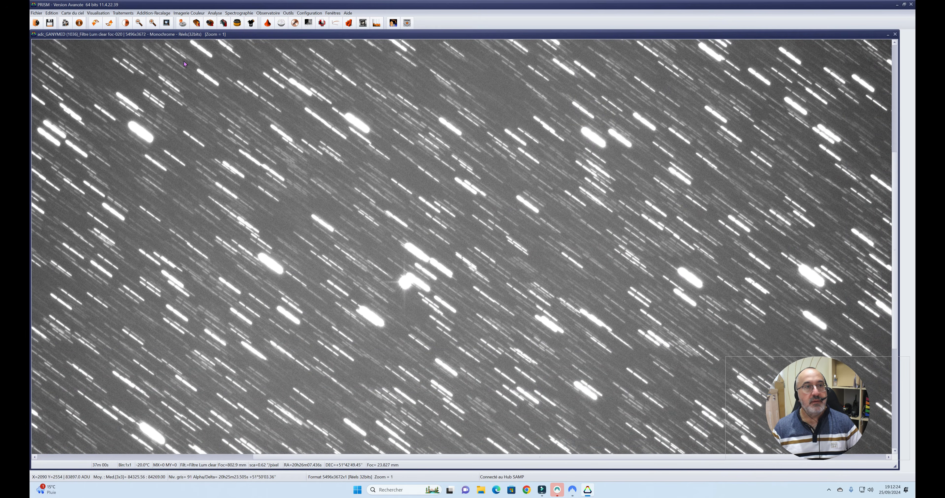
click(153, 23)
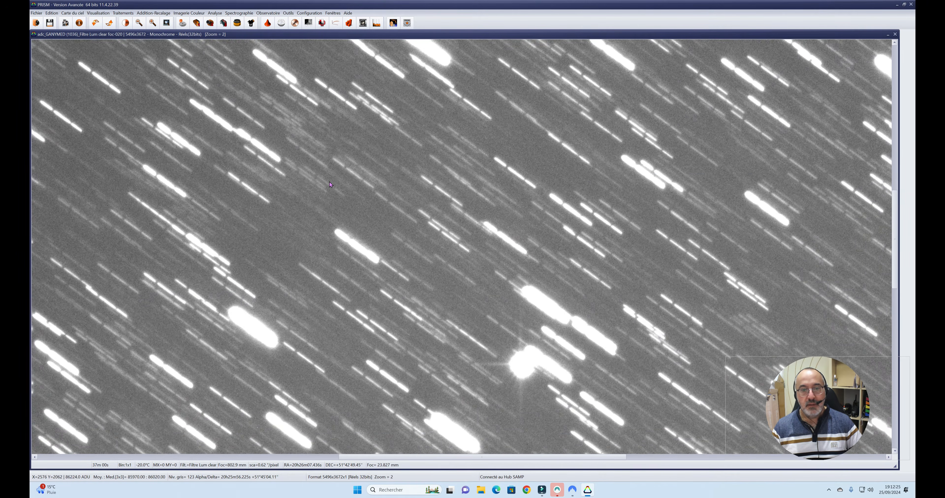
drag(515, 325, 429, 241)
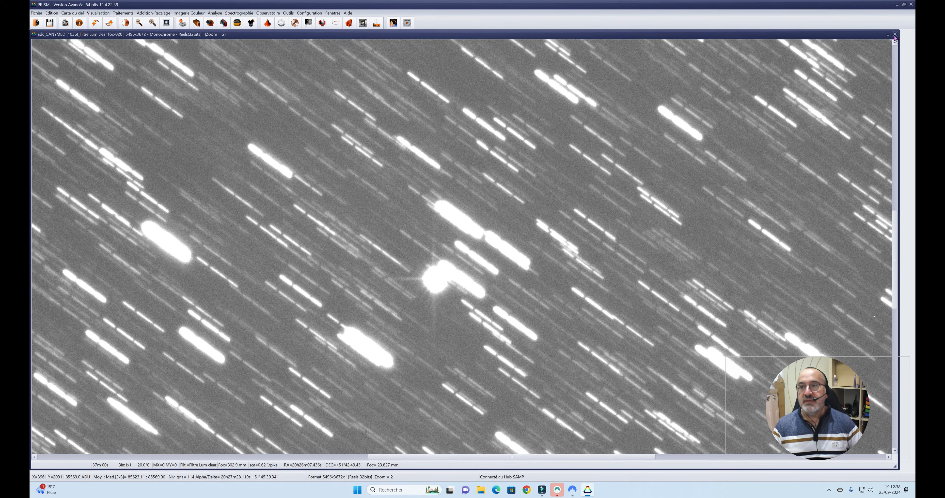
click(894, 35)
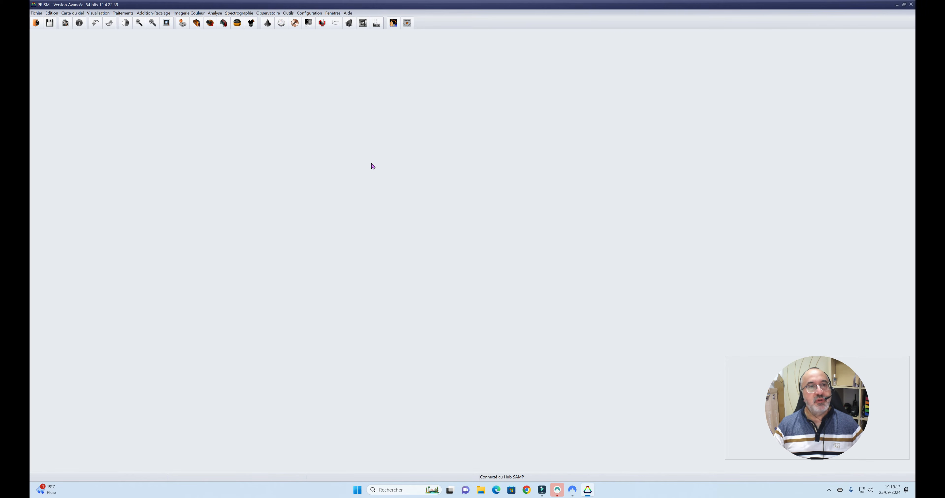
- Start an automatic asteroid/comet search and load the Ganymed image series from 16_09_2024, folder GANYMED (1036)_c_a
click(215, 12)
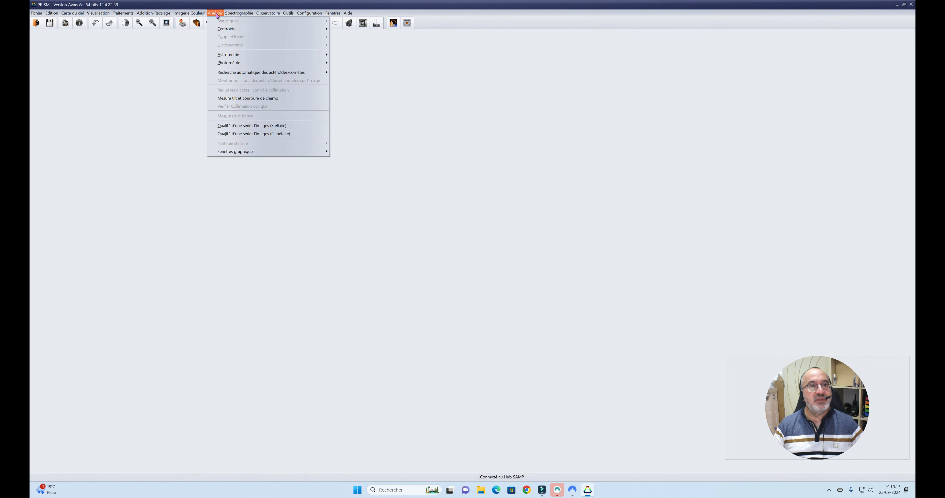
mouse_move(233, 57)
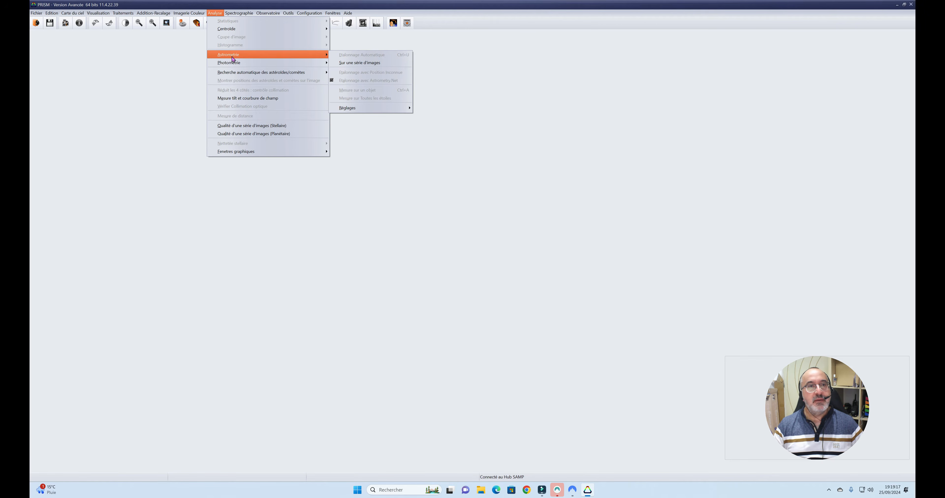
mouse_move(235, 75)
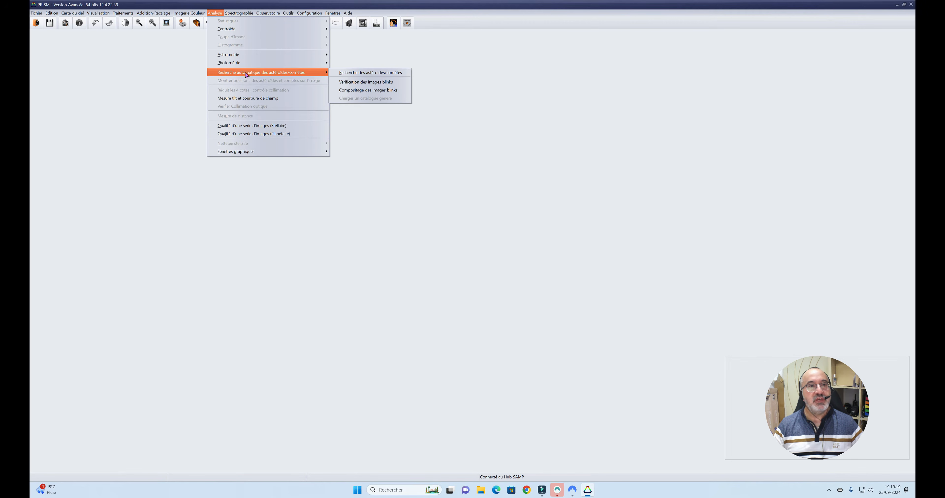
click(365, 77)
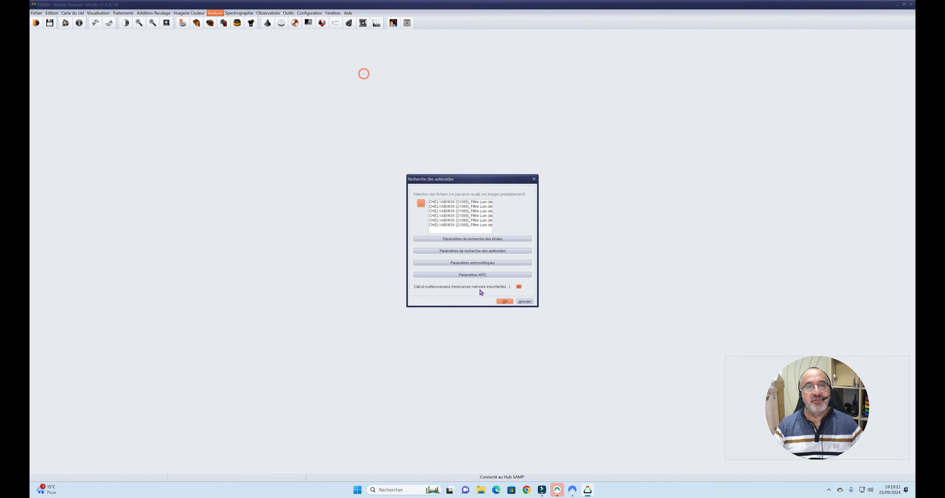
click(420, 203)
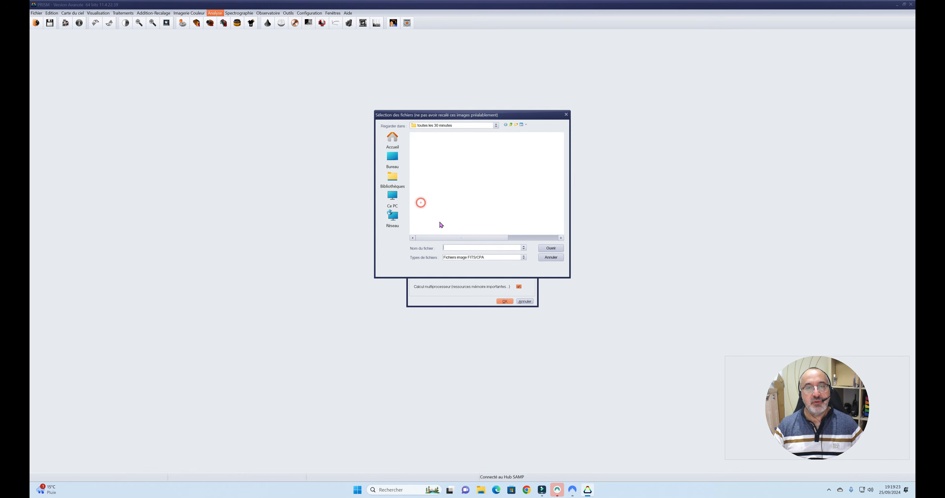
click(513, 124)
click(513, 124)
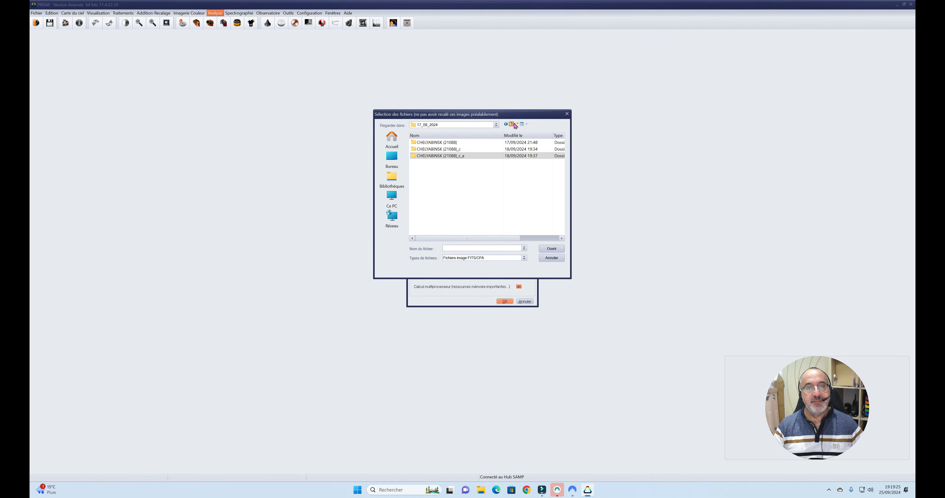
click(514, 125)
double_click(448, 219)
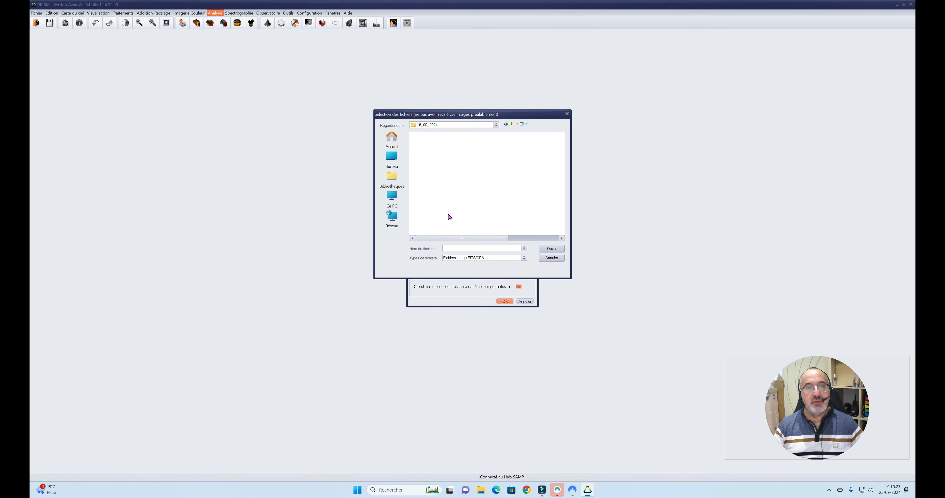
double_click(449, 153)
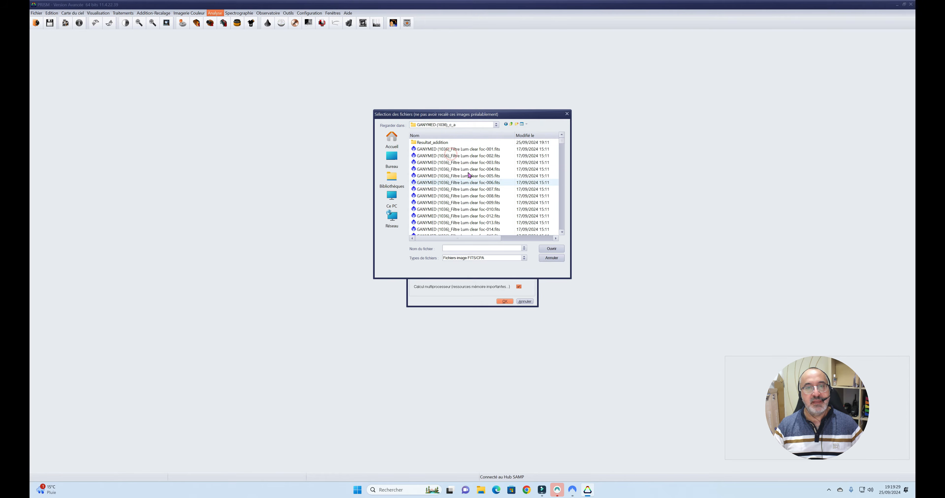
drag(553, 150, 500, 193)
click(551, 249)
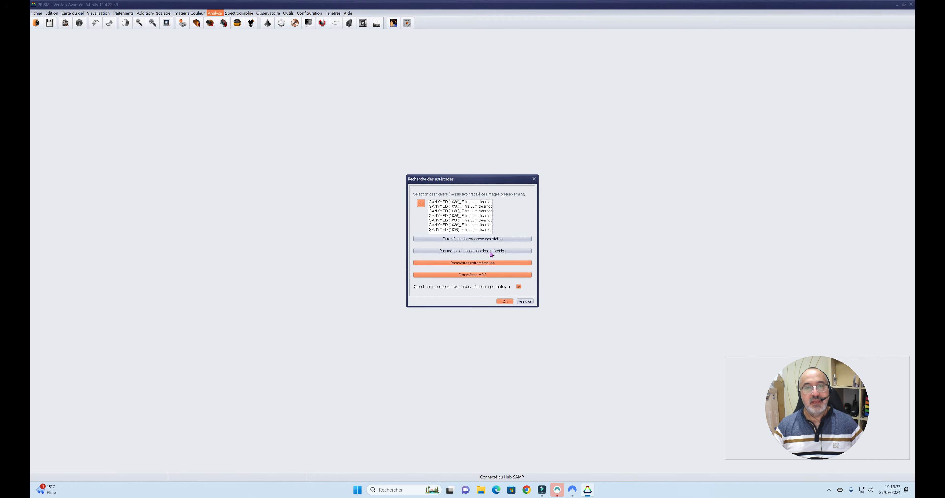
- Review the star detection parameters with their advanced options (sigma, starting FWHM estimate, saturation threshold), accept them, and cancel the asteroid search
drag(466, 179, 478, 128)
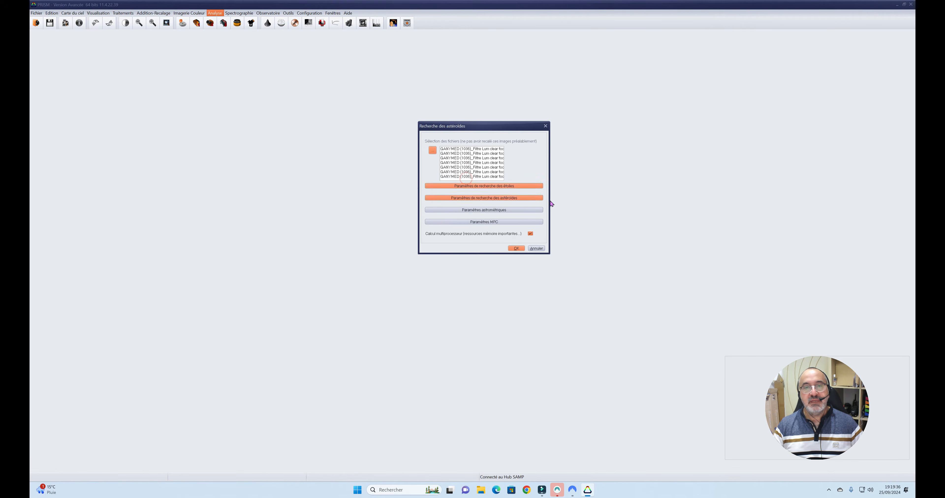
click(513, 186)
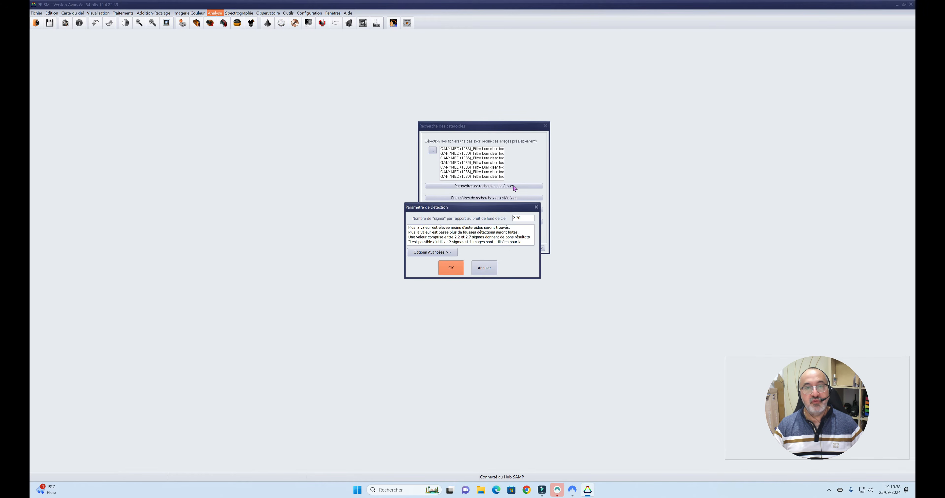
click(444, 254)
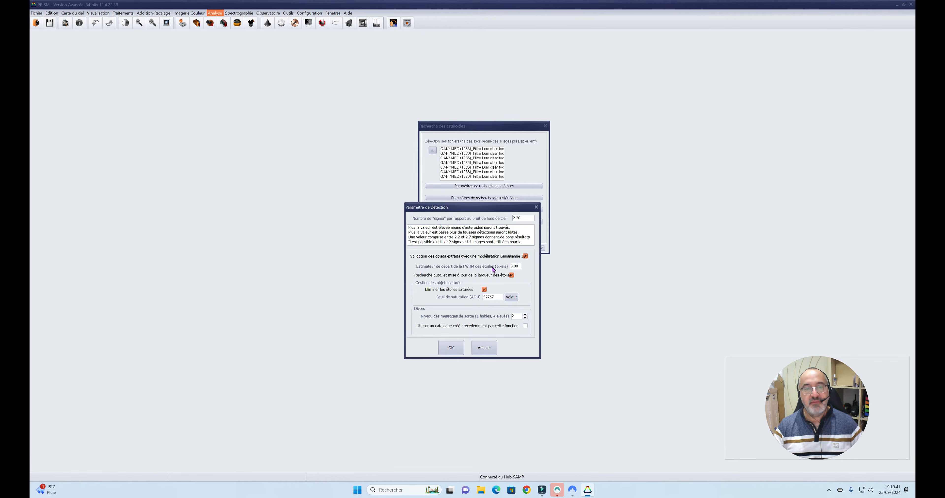
double_click(518, 217)
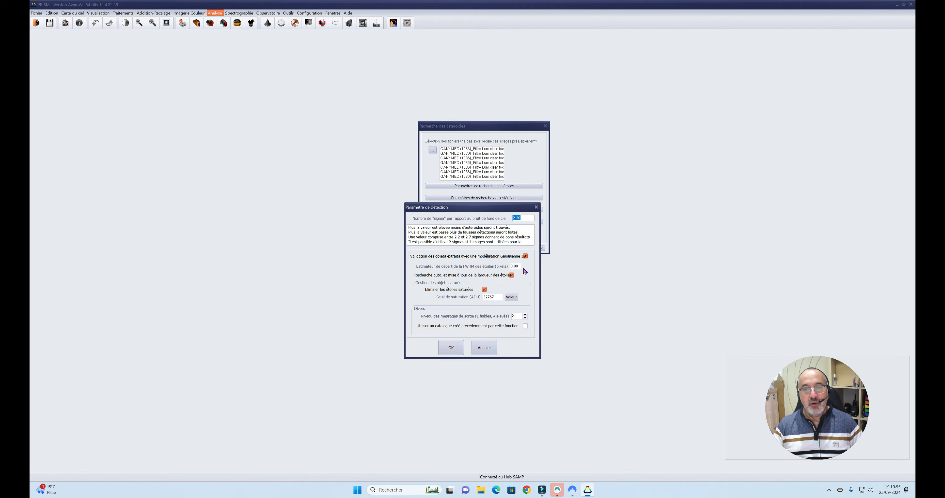
drag(519, 265, 509, 266)
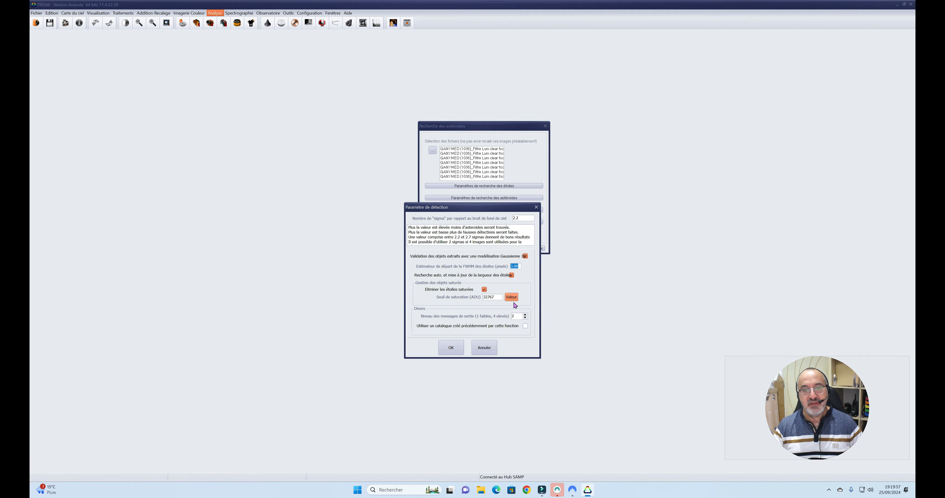
drag(495, 297, 478, 296)
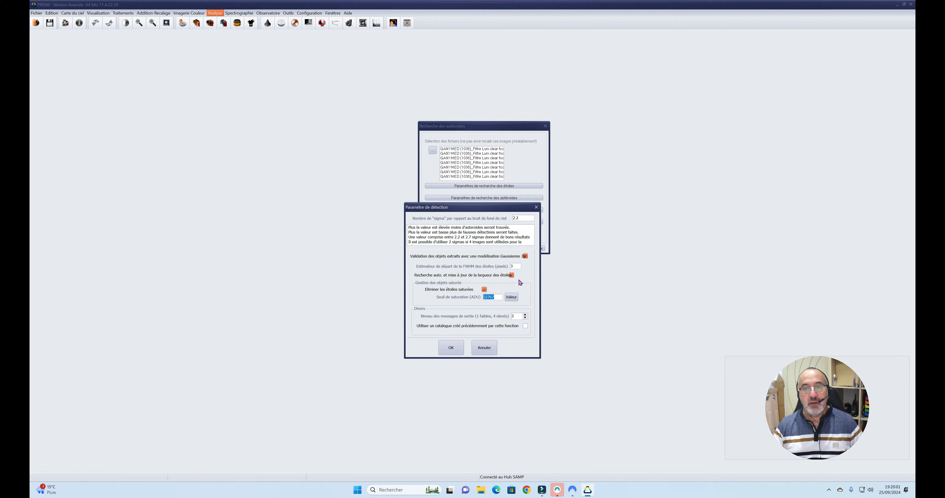
drag(518, 266, 502, 267)
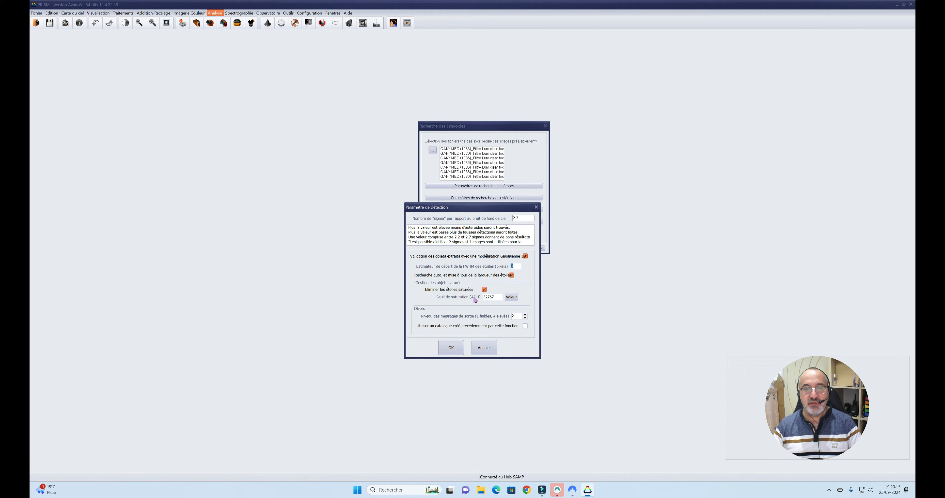
click(451, 348)
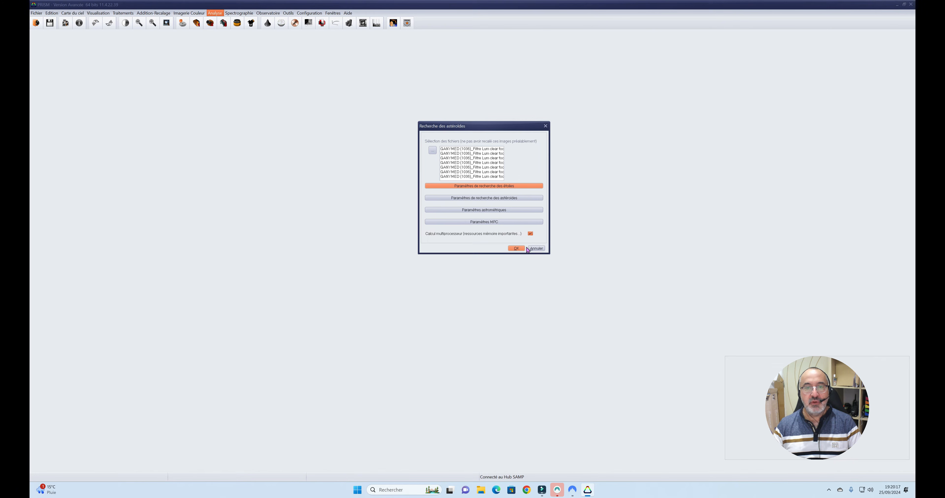
click(536, 249)
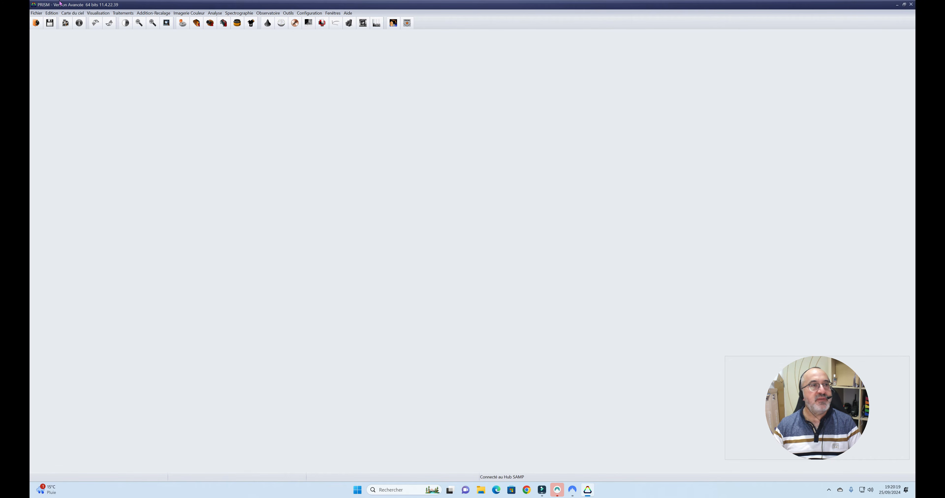
- Open the image GANYMED (1036)_Filtre Lum clear foc-001 from the GANYMED (1036)_c_a folder
click(36, 13)
click(60, 22)
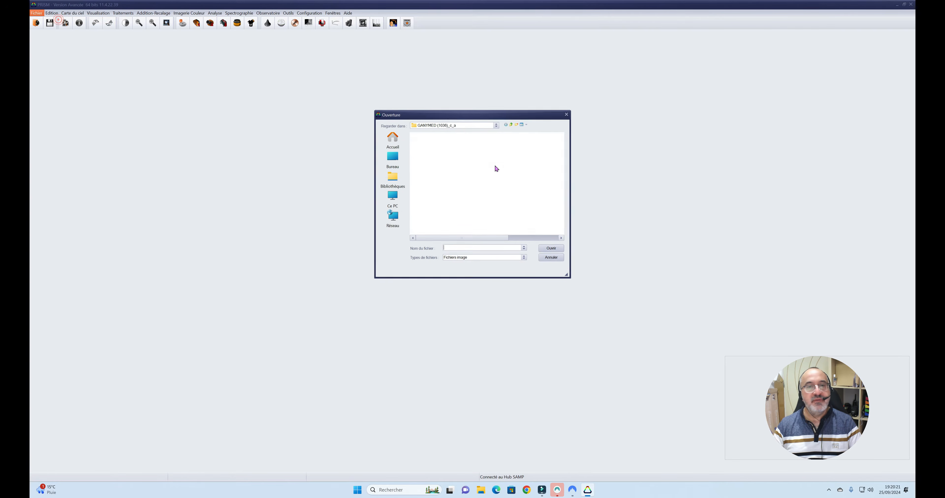
click(441, 150)
double_click(441, 150)
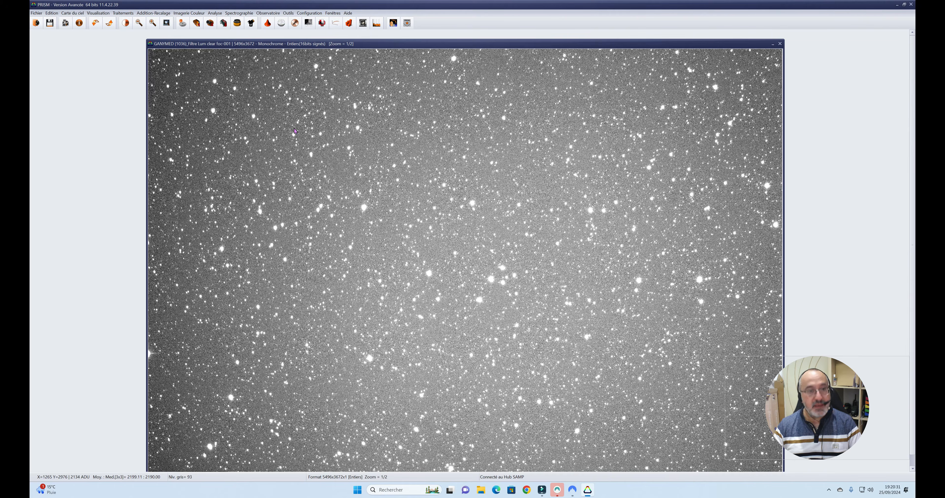
- Measure the stellar sharpness (FWHM) of the Ganymed image and close the result
right_click(226, 128)
click(315, 142)
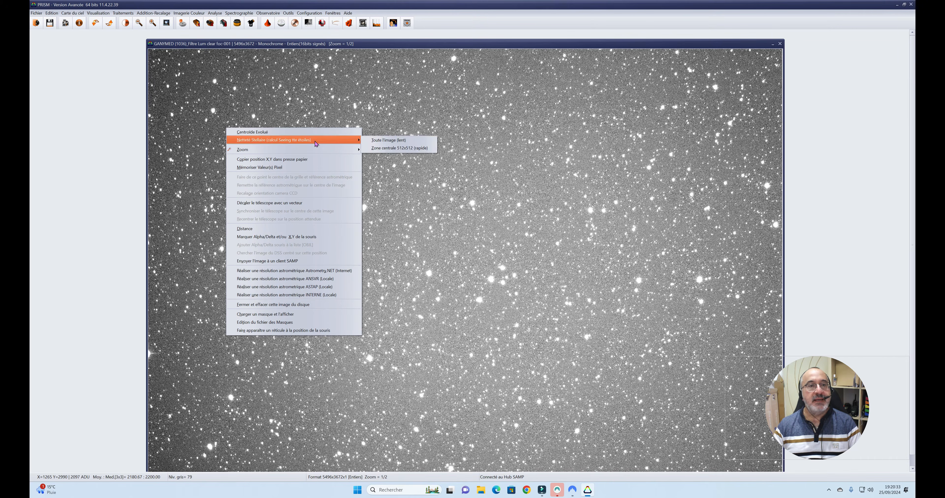
click(392, 143)
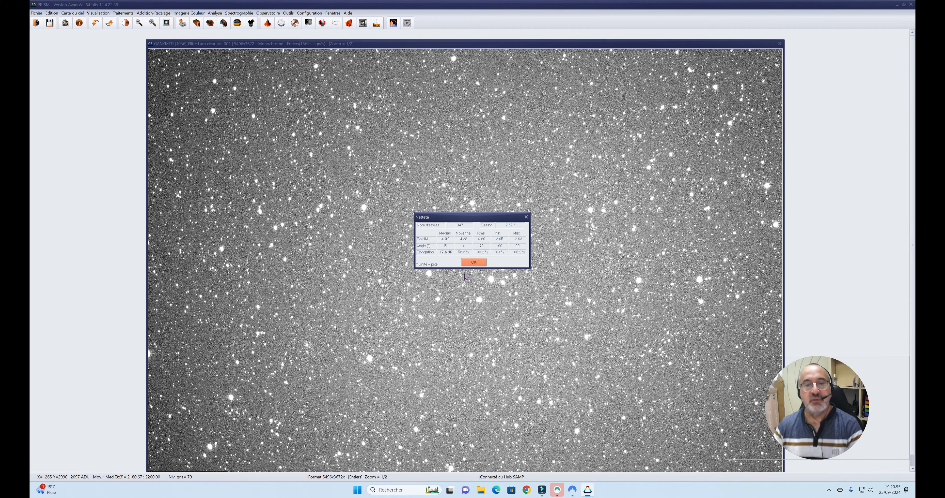
click(472, 264)
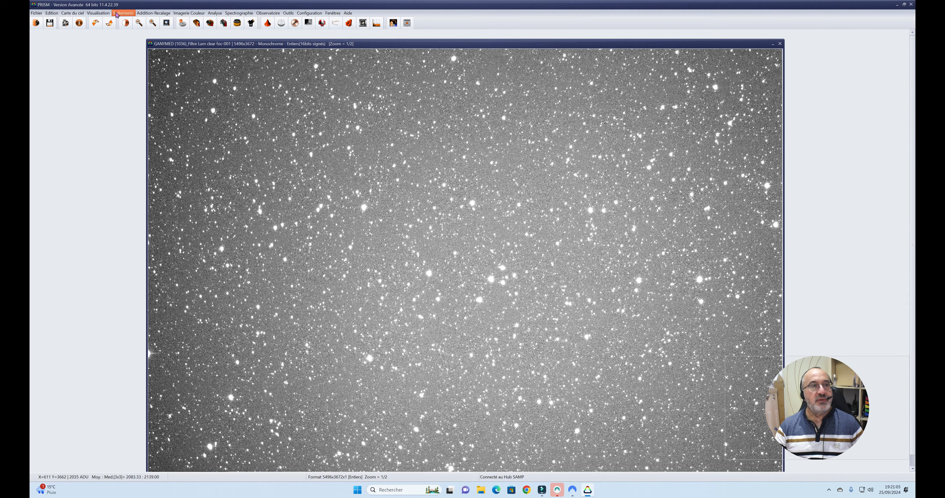
- Inspect the ADU values of star pixels with the neighbourhood table, and close it
click(103, 15)
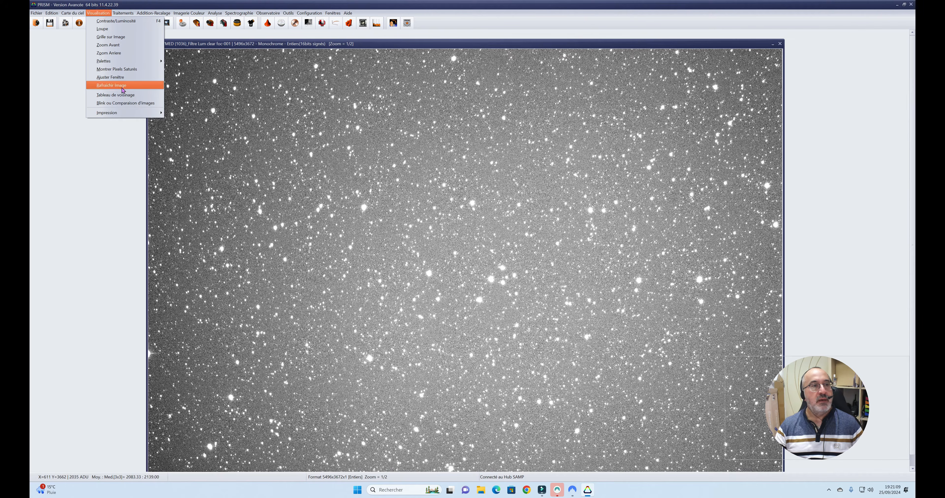
click(125, 99)
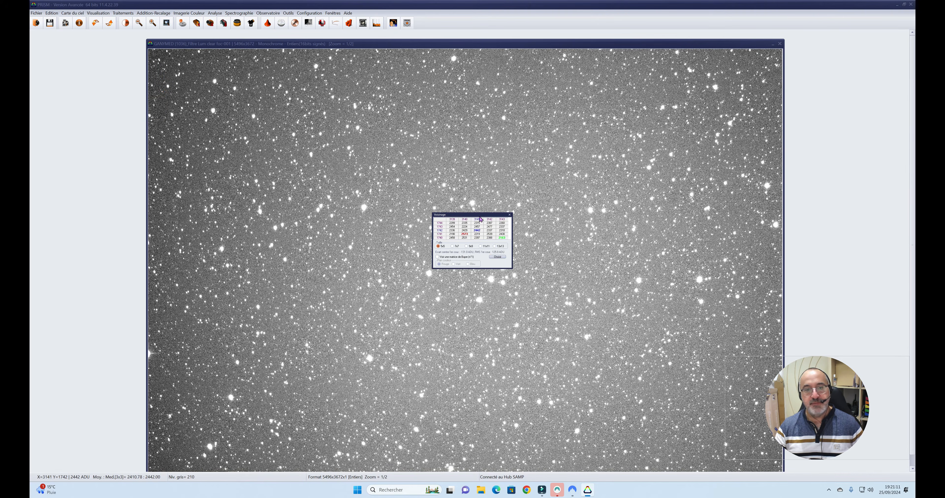
drag(479, 219, 567, 151)
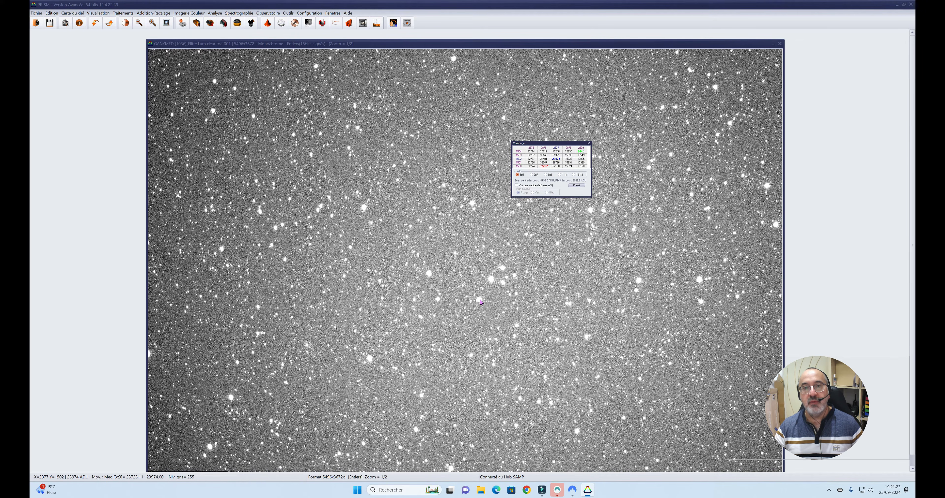
click(588, 143)
- Show the saturated pixels at the 32 767 ADU (15 bits) threshold, and turn their display off again
click(98, 13)
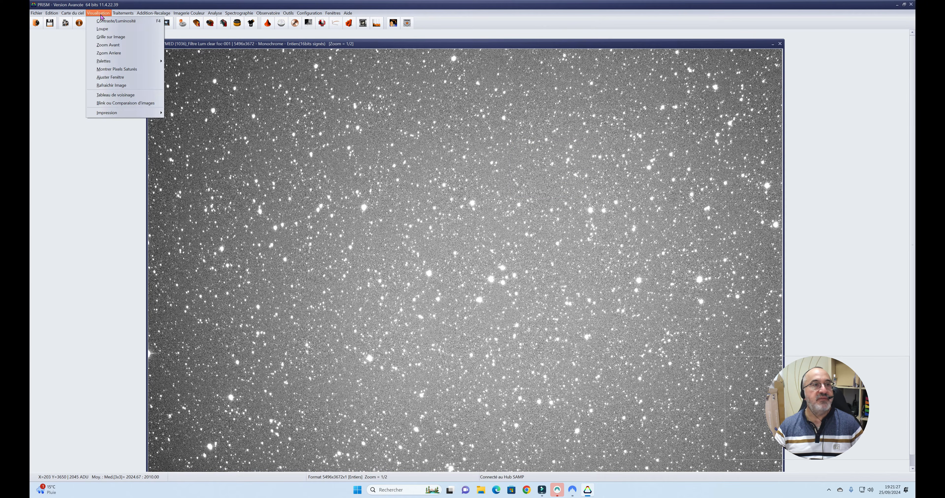
click(117, 70)
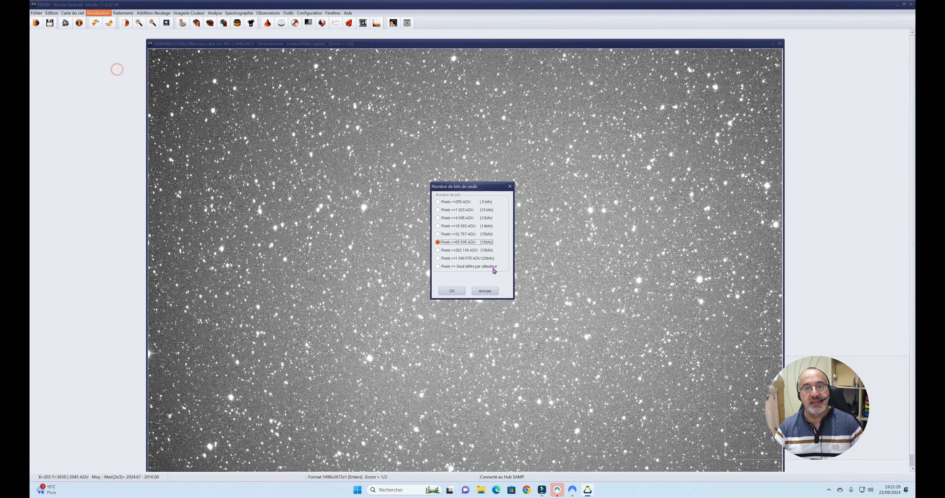
drag(466, 190, 564, 157)
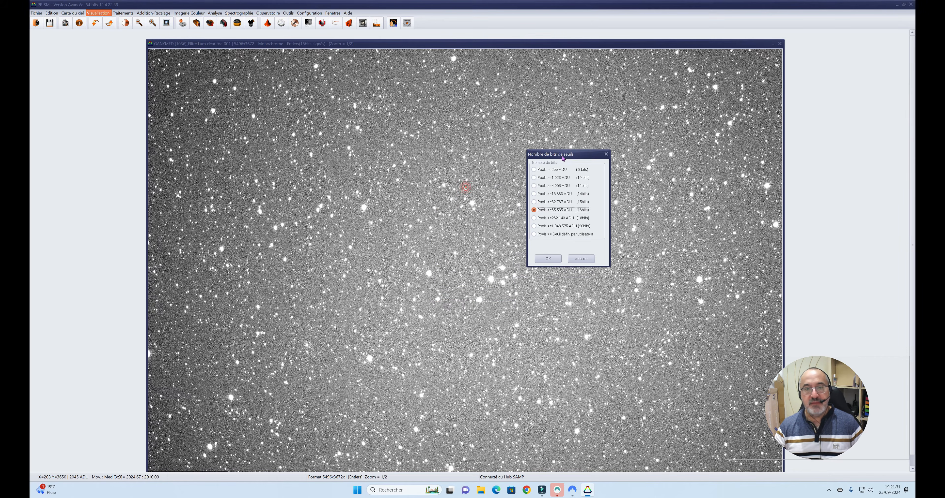
click(538, 202)
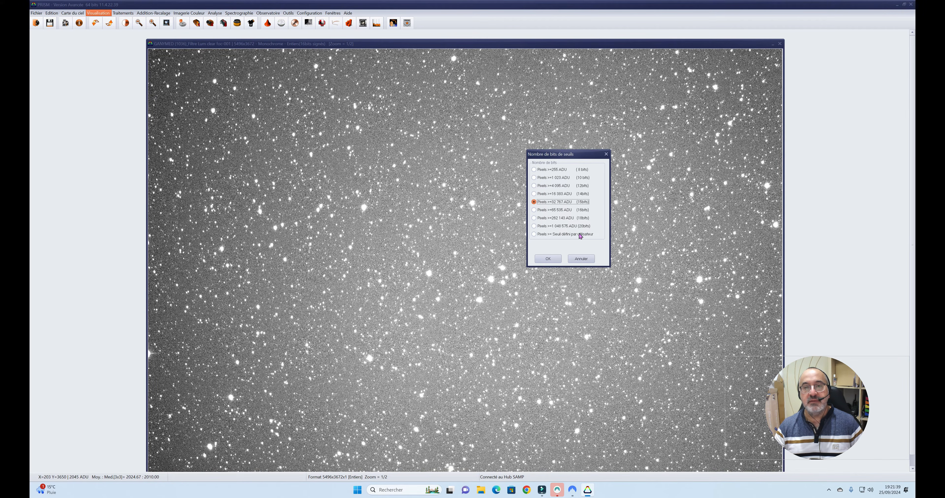
click(548, 259)
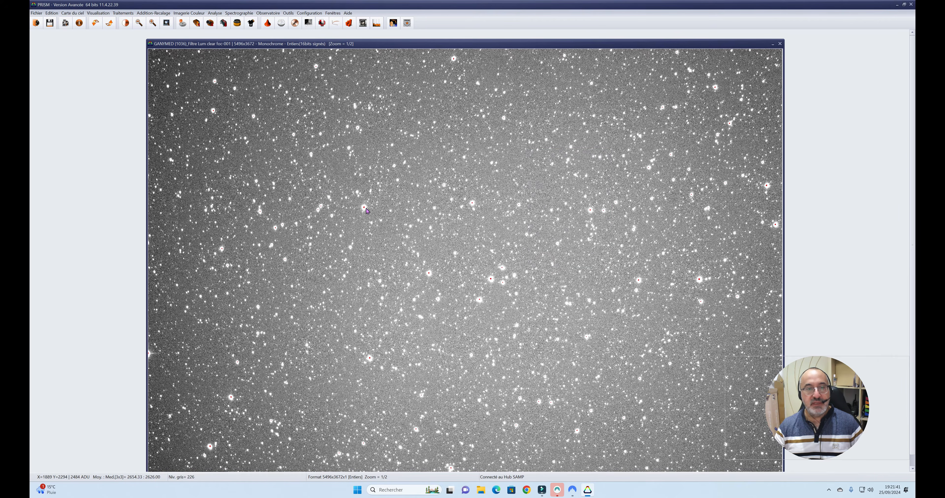
click(98, 13)
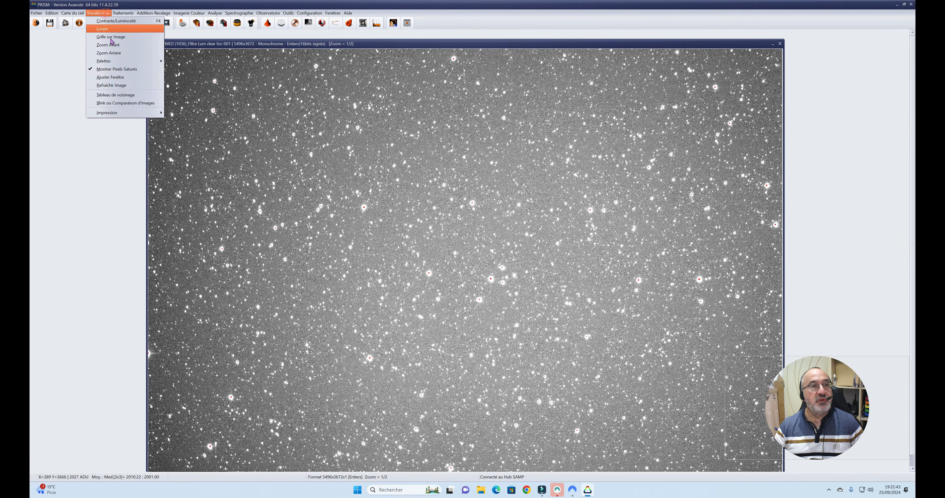
click(122, 69)
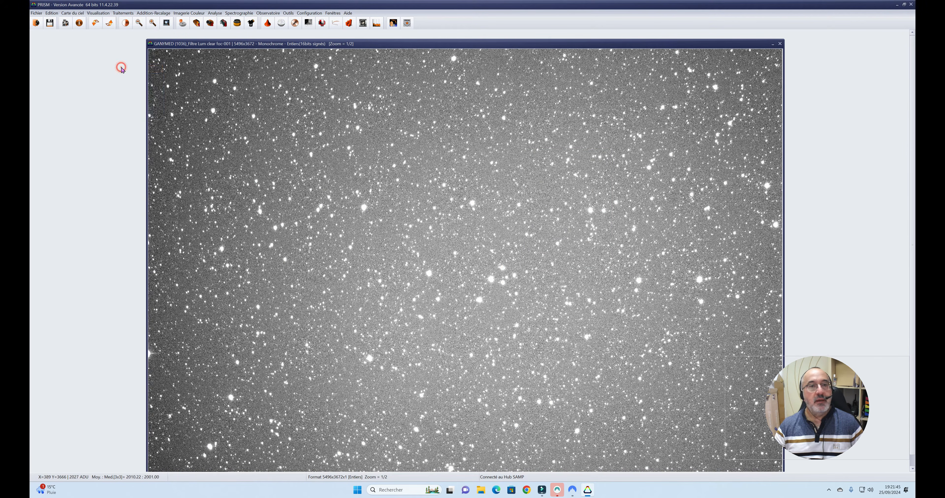
- Show the saturated pixels at the 16 383 ADU (14 bits) threshold, and turn their display off again
click(97, 12)
click(115, 70)
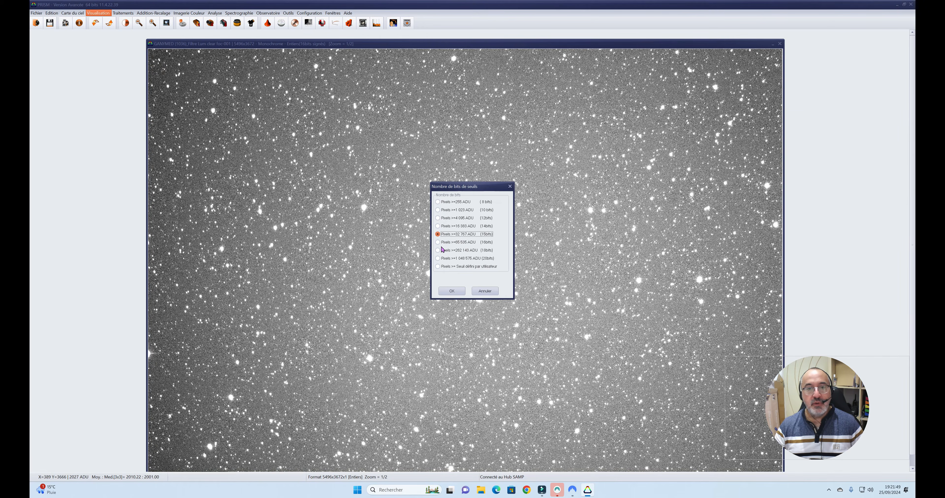
click(439, 227)
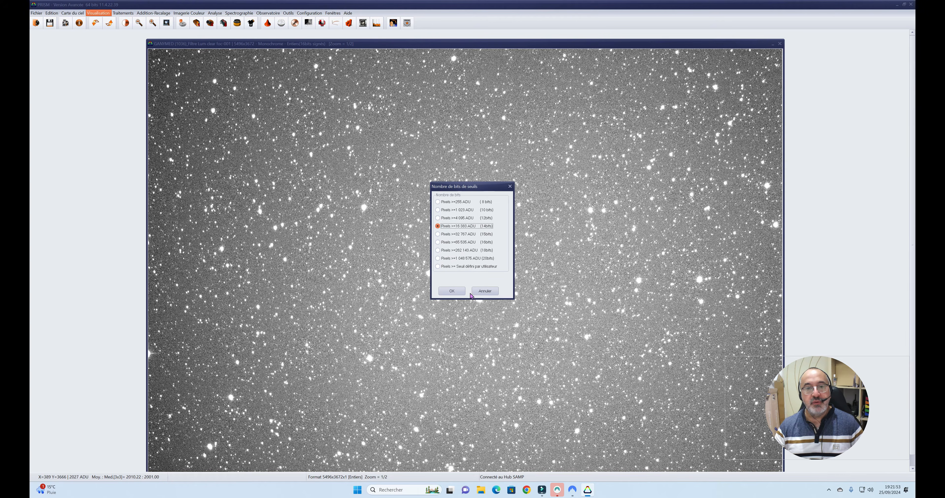
click(452, 291)
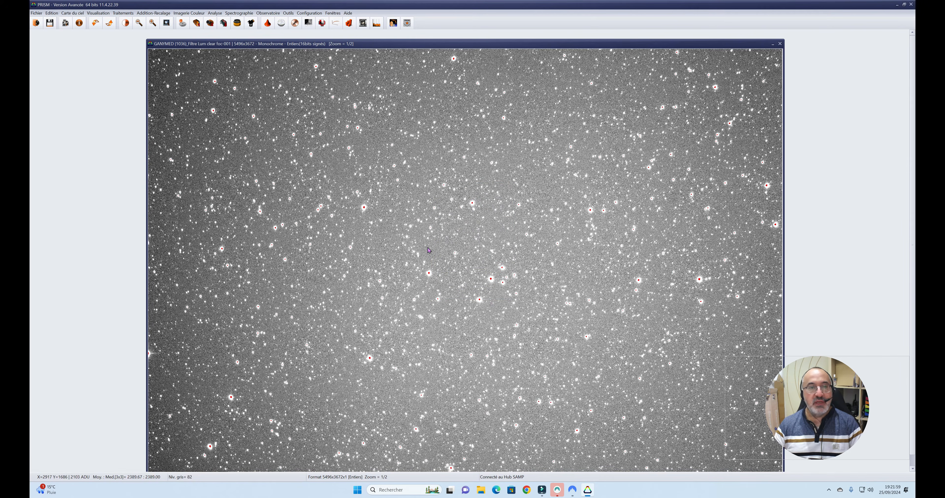
click(103, 14)
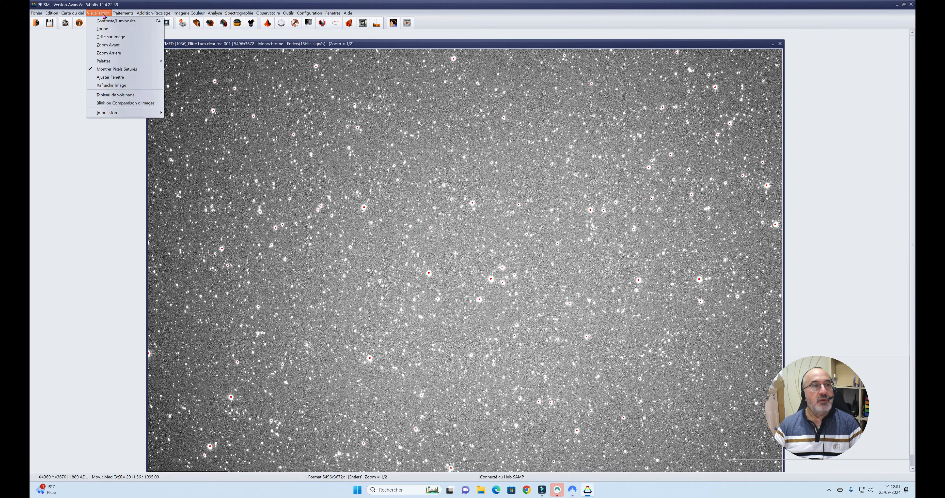
click(120, 70)
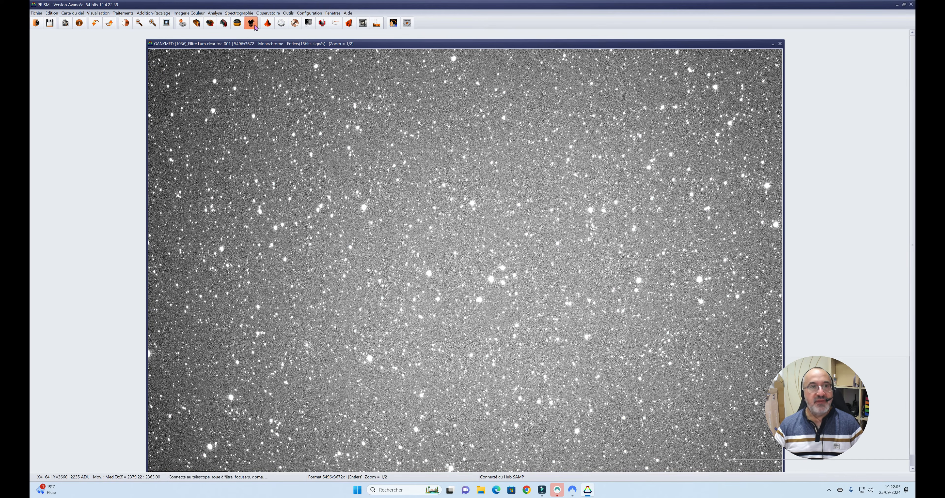
- Close the Ganymed image and start the automatic asteroid/comet search again
click(778, 43)
click(215, 13)
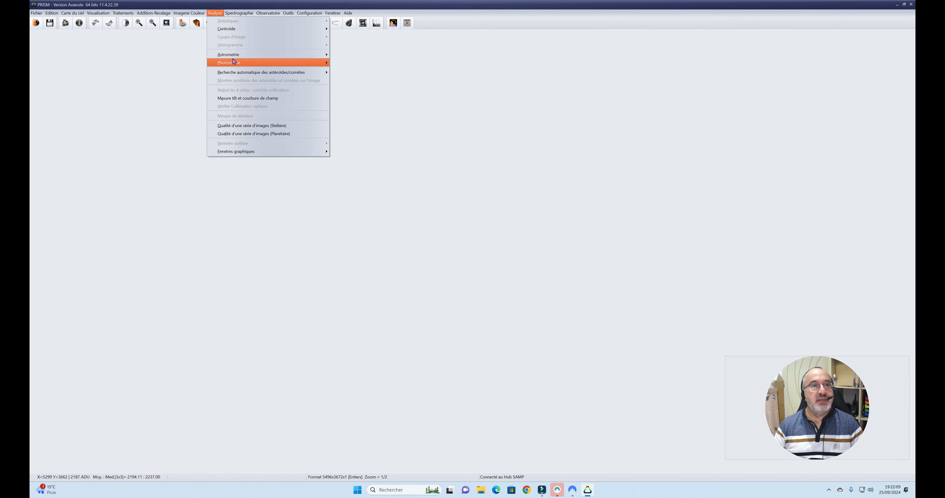
mouse_move(244, 74)
click(368, 73)
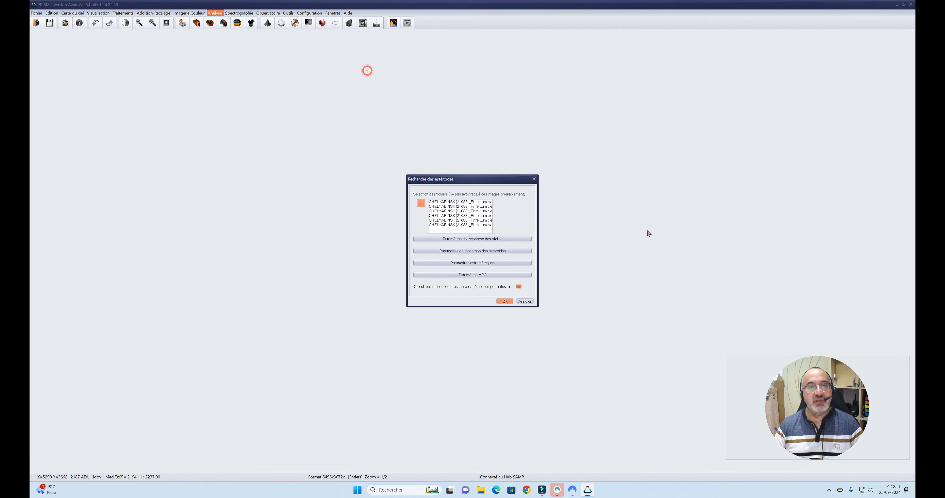
- Review the star detection parameters, including the advanced FWHM and saturation options, and accept them
click(458, 240)
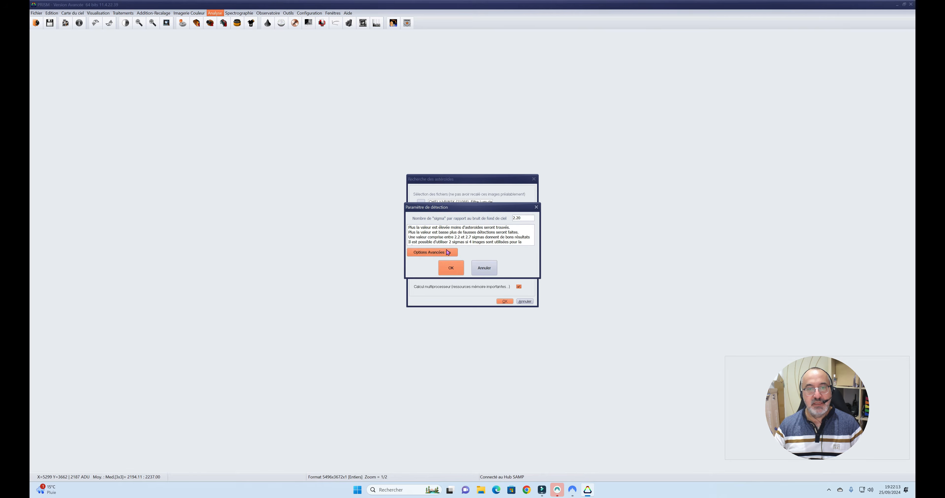
click(453, 254)
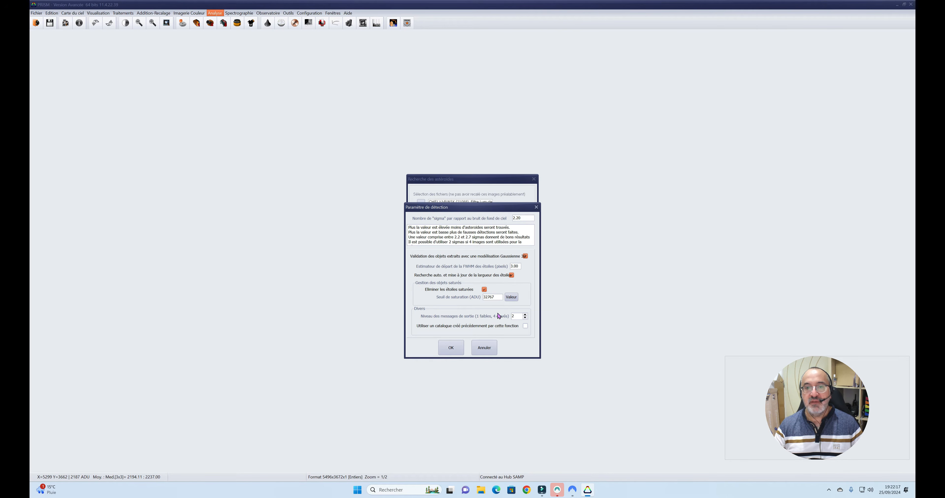
click(457, 348)
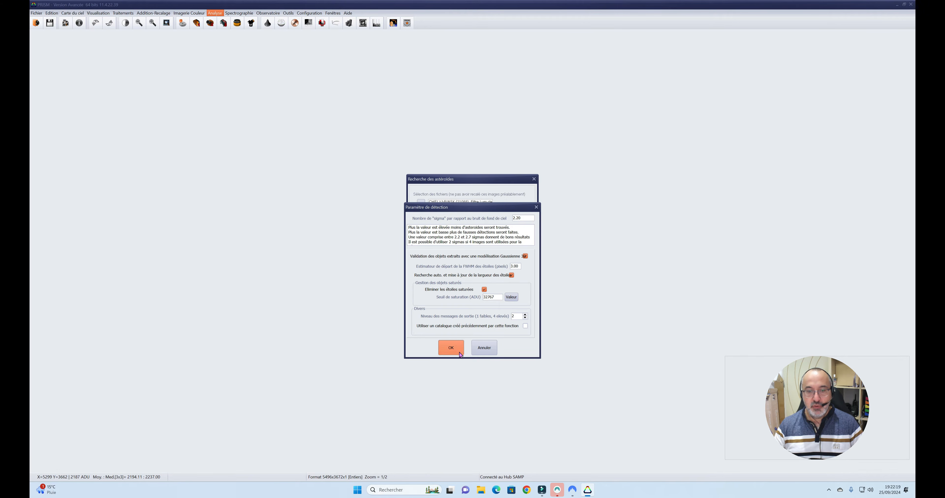
- Review the asteroid search parameters, including maximum speed, minimum distance and number of images, and accept them
click(482, 252)
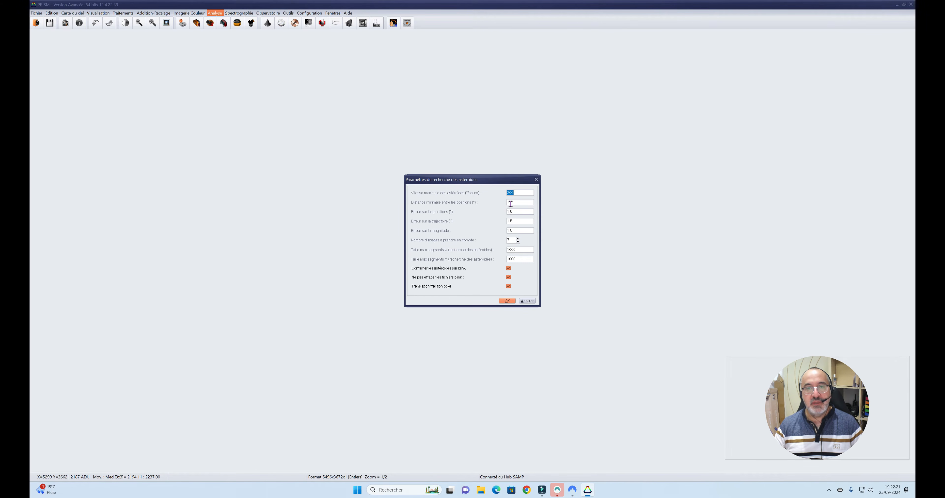
double_click(510, 202)
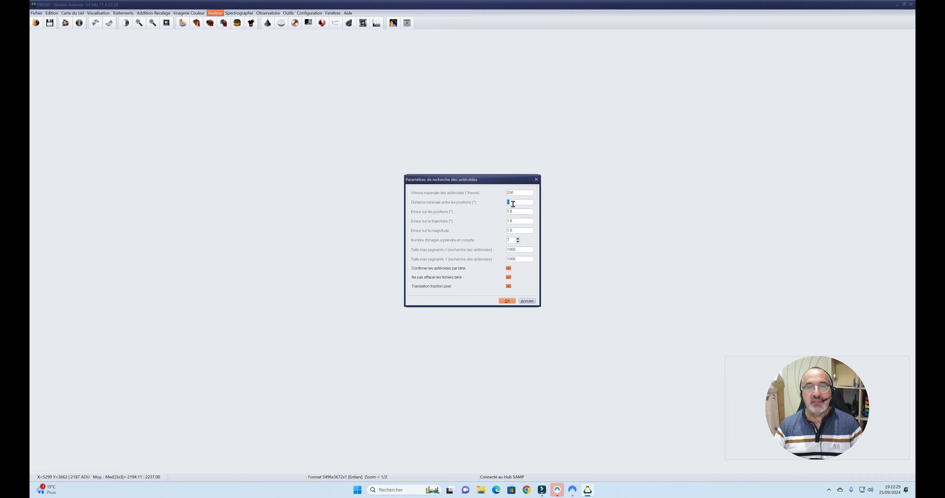
drag(520, 193, 499, 194)
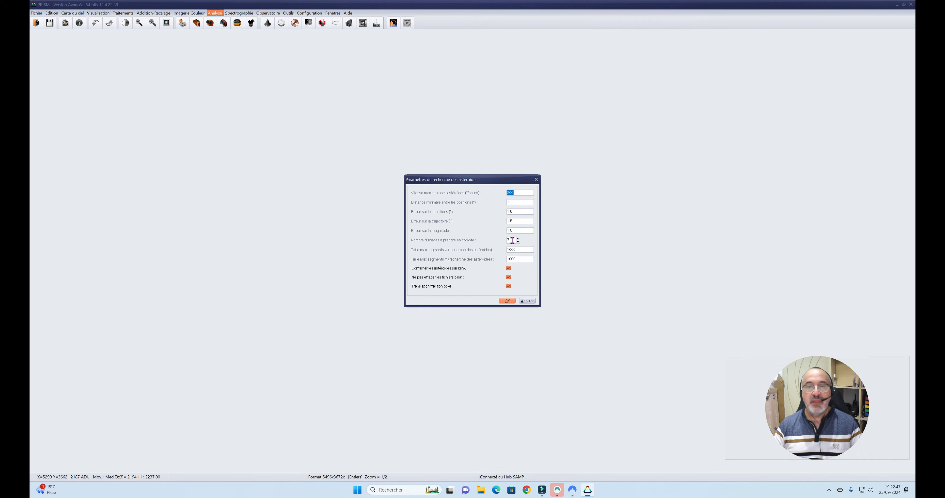
drag(460, 180, 641, 117)
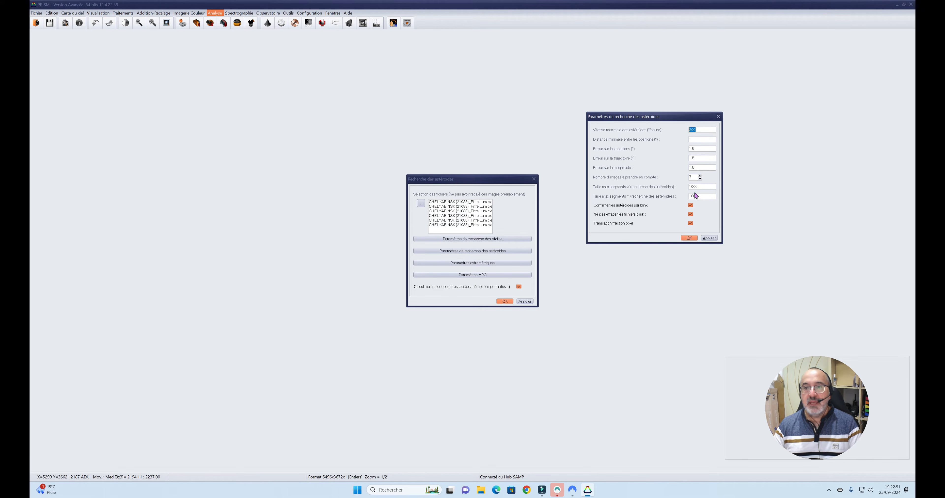
click(689, 239)
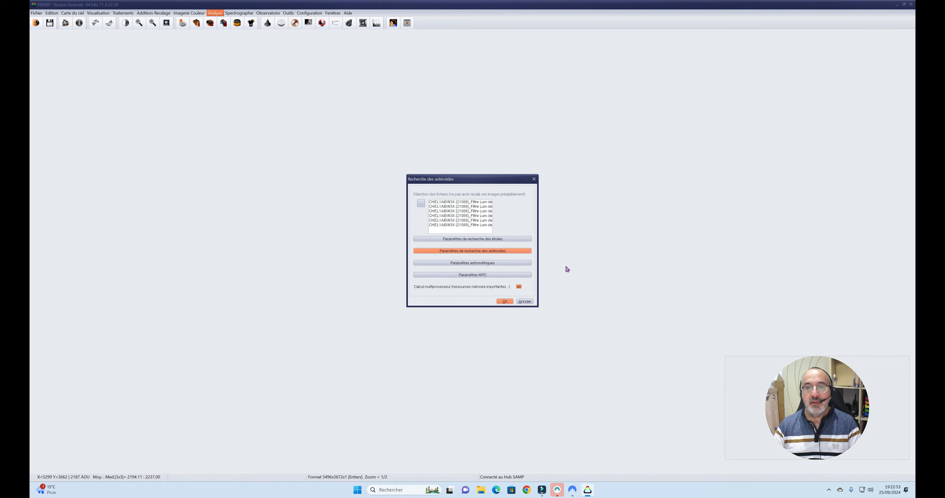
- Enable the automatic number of comparison stars in the astrometric parameters and accept them
click(492, 264)
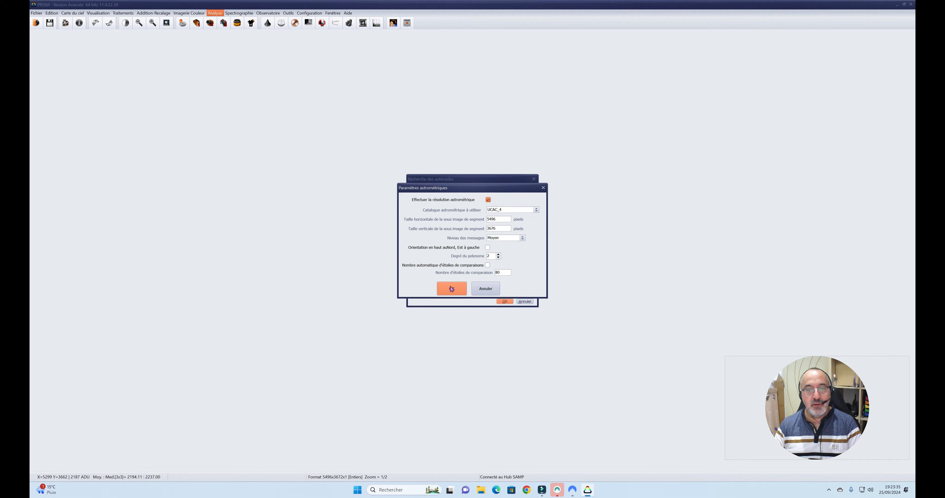
click(488, 265)
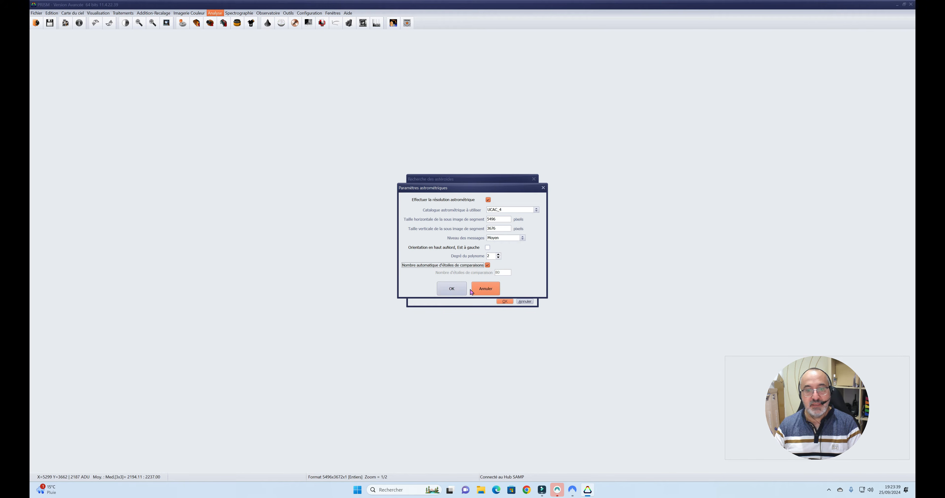
click(461, 288)
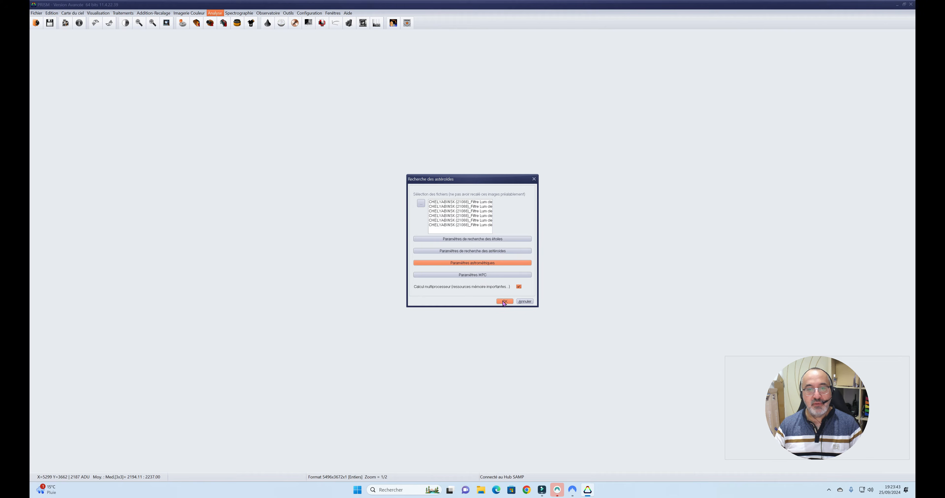
- Load GANYMED (1036) images 001 to 007 from the GANYMED (1036)_c_a folder of 16_09_2024 as the search files
click(420, 203)
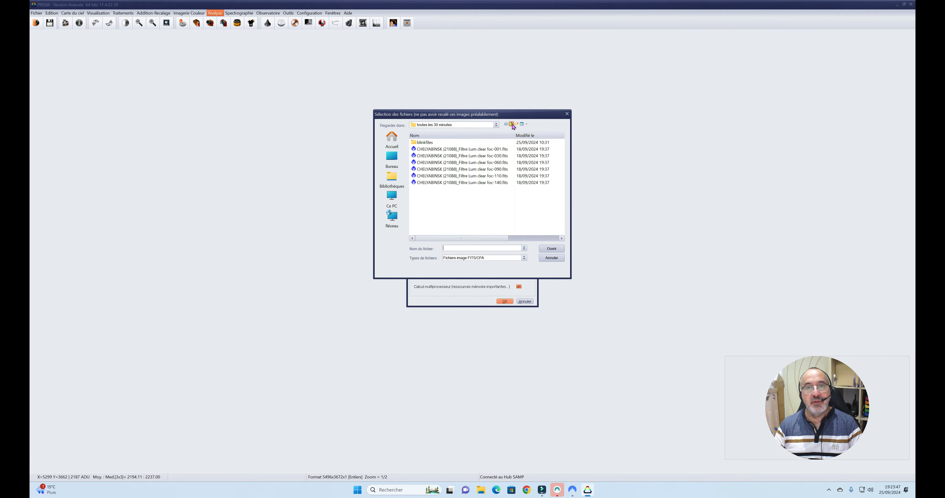
click(511, 124)
click(511, 125)
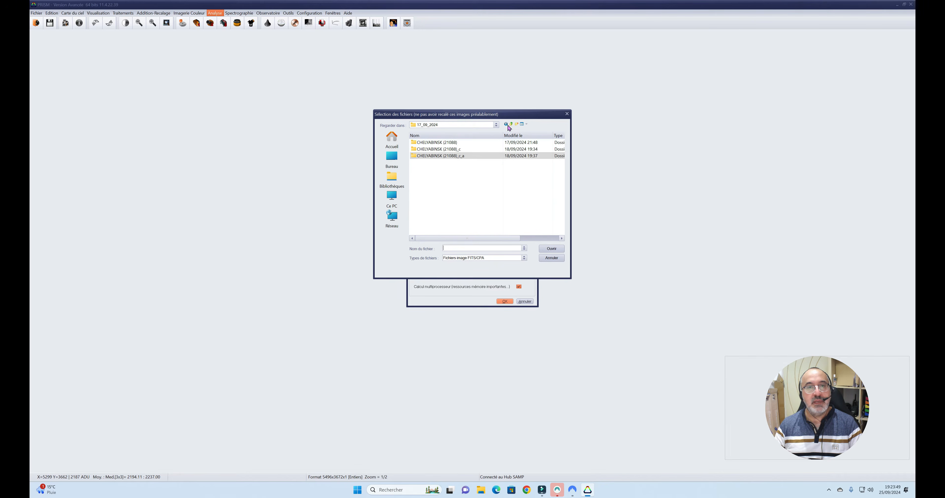
click(511, 125)
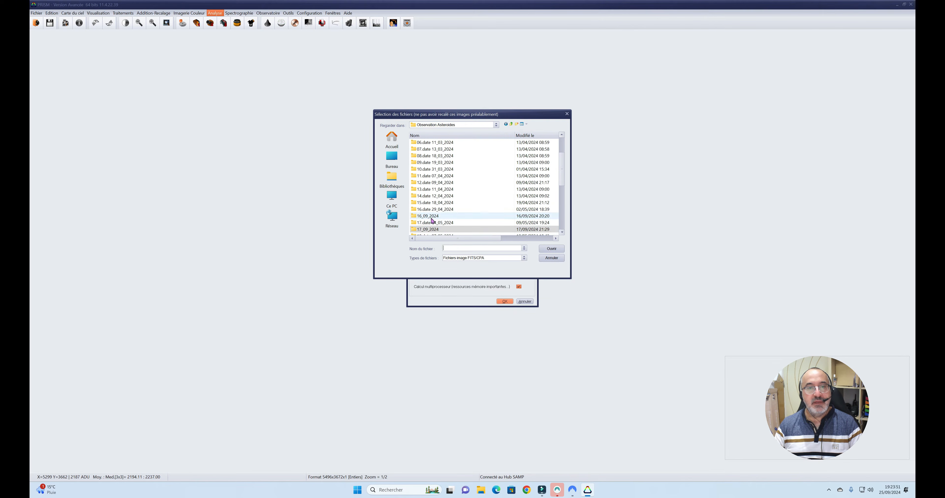
double_click(432, 216)
double_click(449, 157)
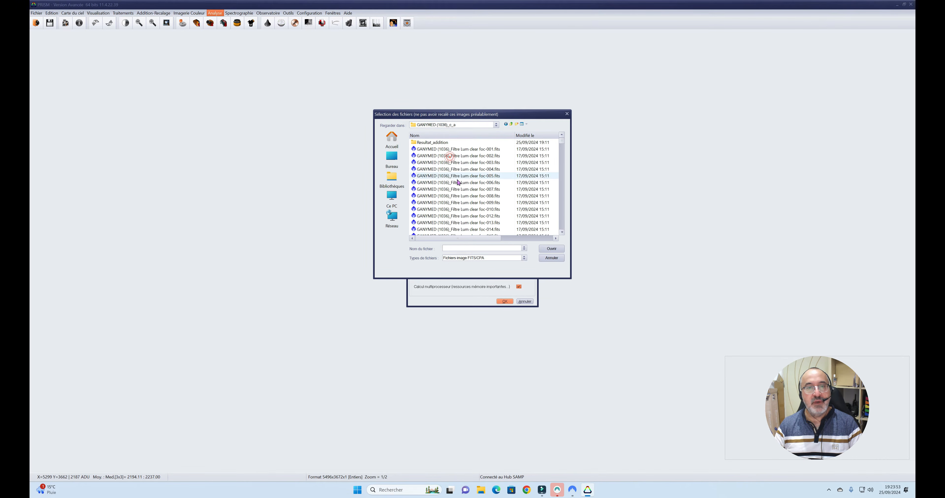
drag(538, 148, 515, 195)
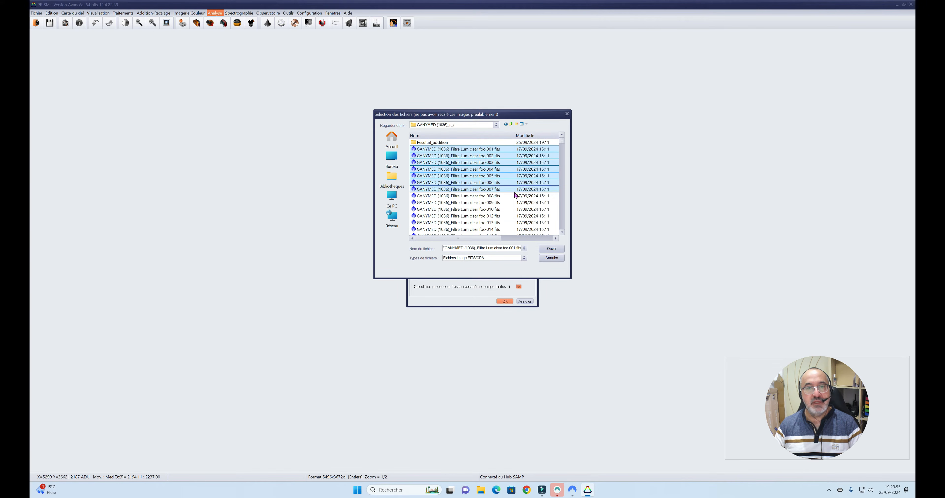
click(554, 248)
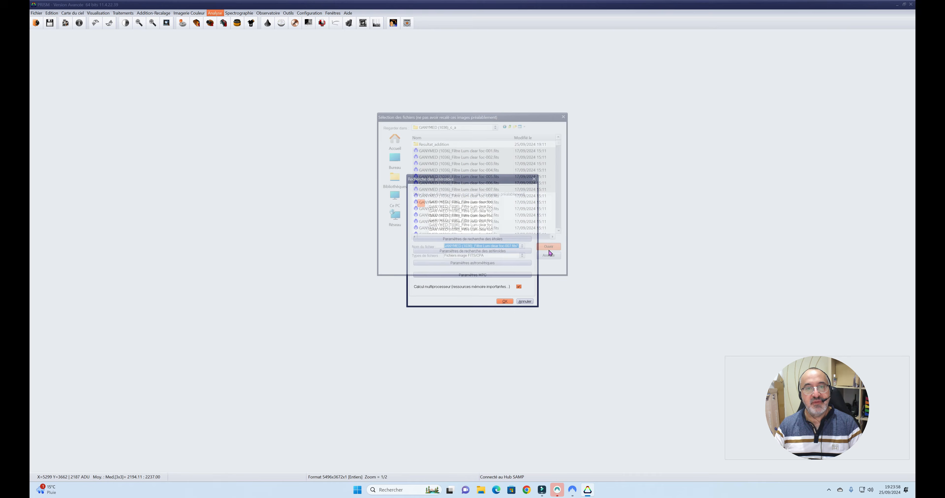
- Run the asteroid search on the Ganymed images and validate the blinking candidate
click(504, 302)
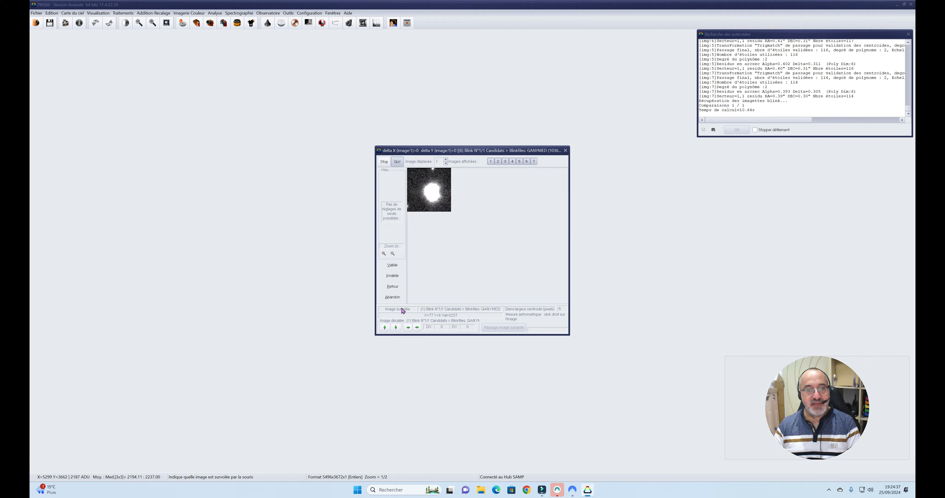
click(392, 265)
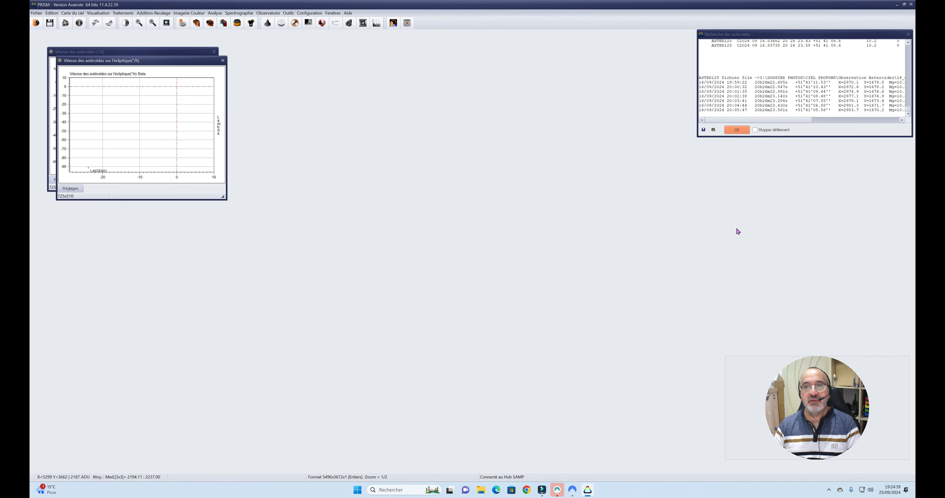
- Examine the MPC-format measurement lines of the detected asteroid in the search report
drag(786, 36, 579, 112)
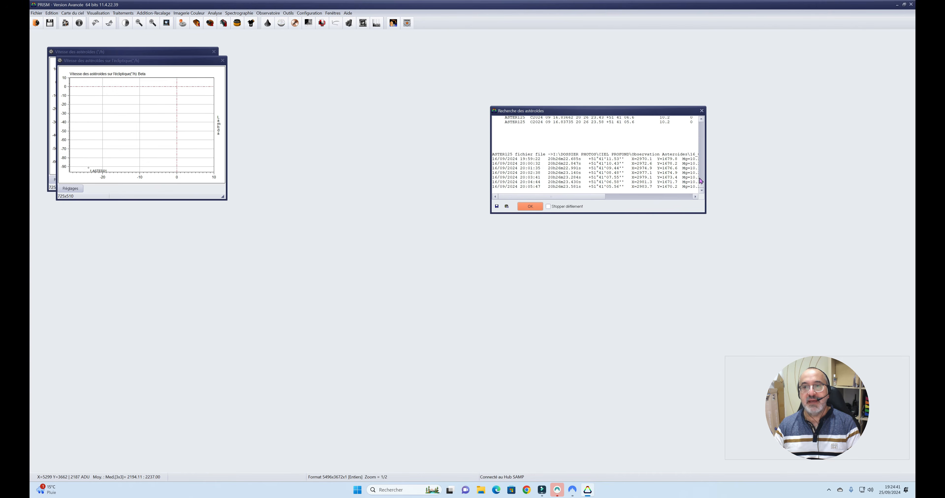
scroll(587, 161, up, 2)
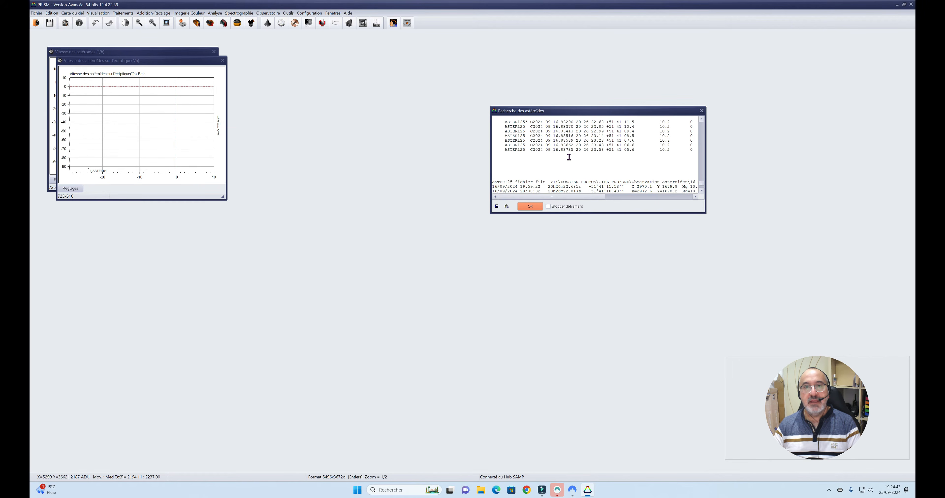
scroll(562, 154, up, 1)
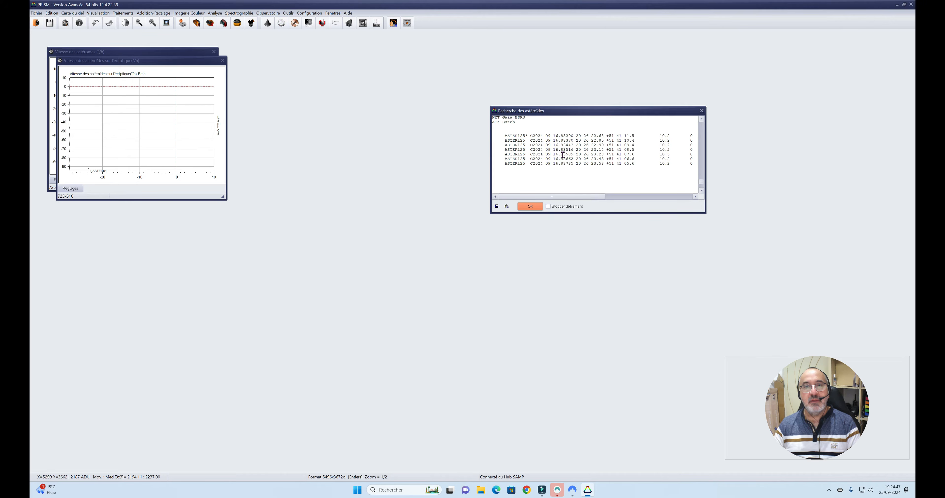
drag(634, 173, 493, 123)
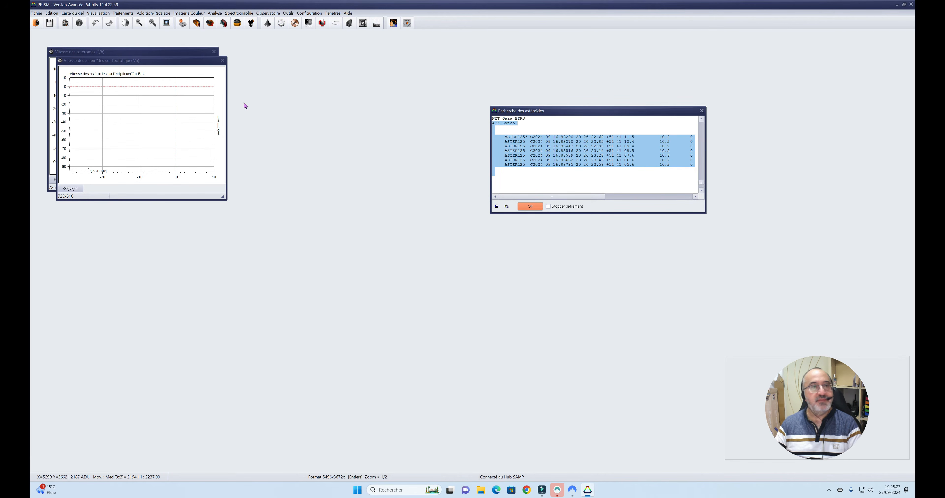
- Separate the two asteroid velocity graphs to view them, and close both graphs and the search report
drag(189, 59, 379, 128)
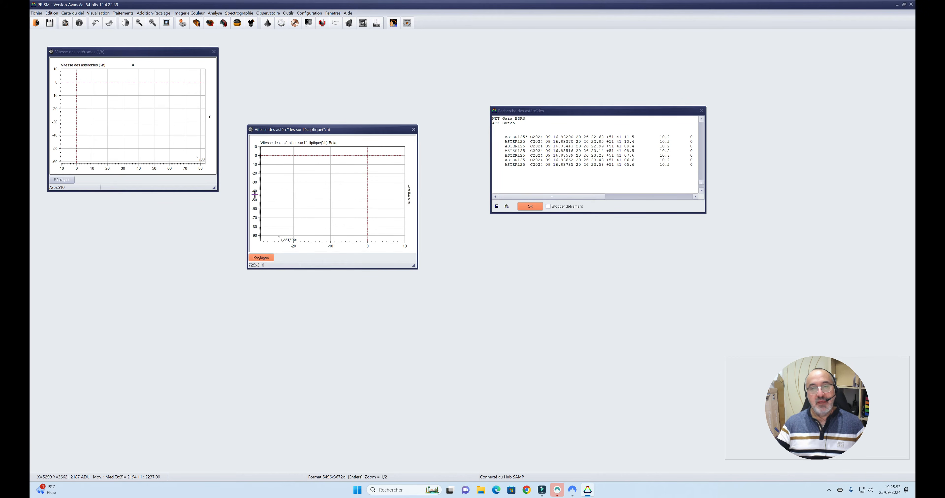
click(413, 129)
click(525, 208)
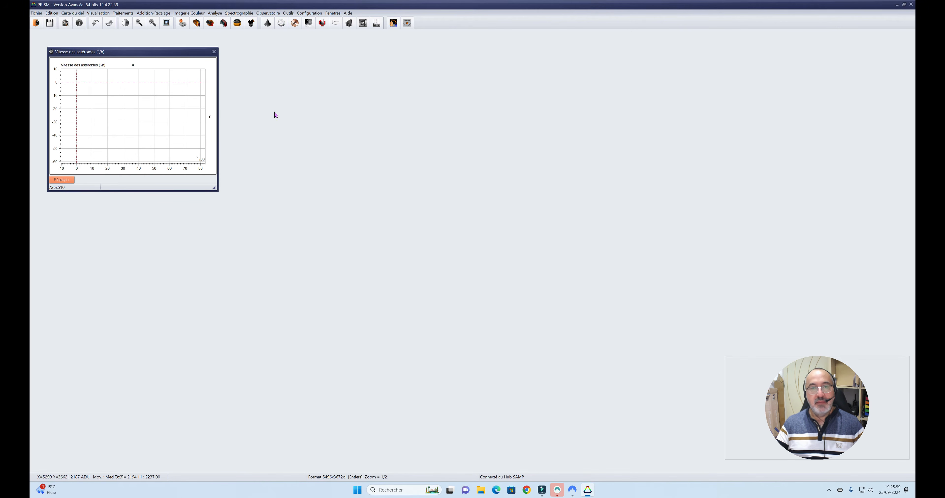
click(213, 51)
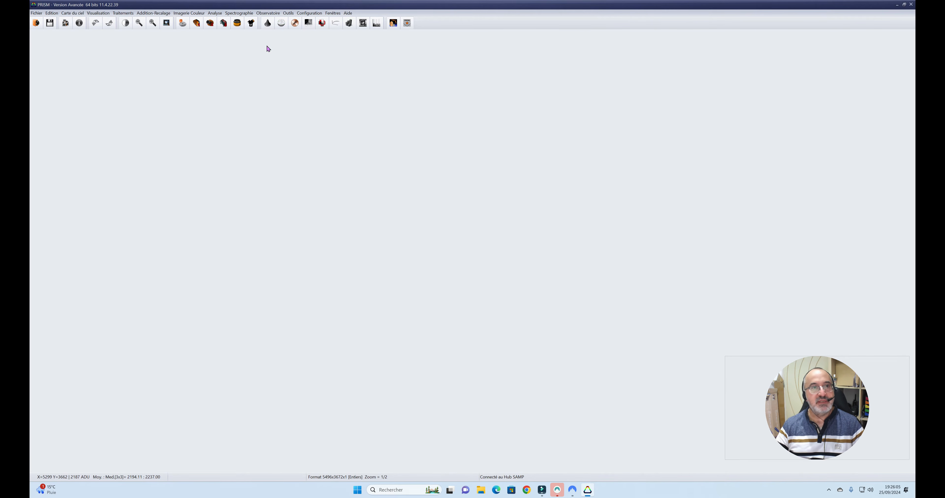
- Load CHELYABINSK (21088) images 001 to 007 from the CHELYABINSK (21088)_c_a folder of 17_09_2024 as the asteroid search files
click(214, 13)
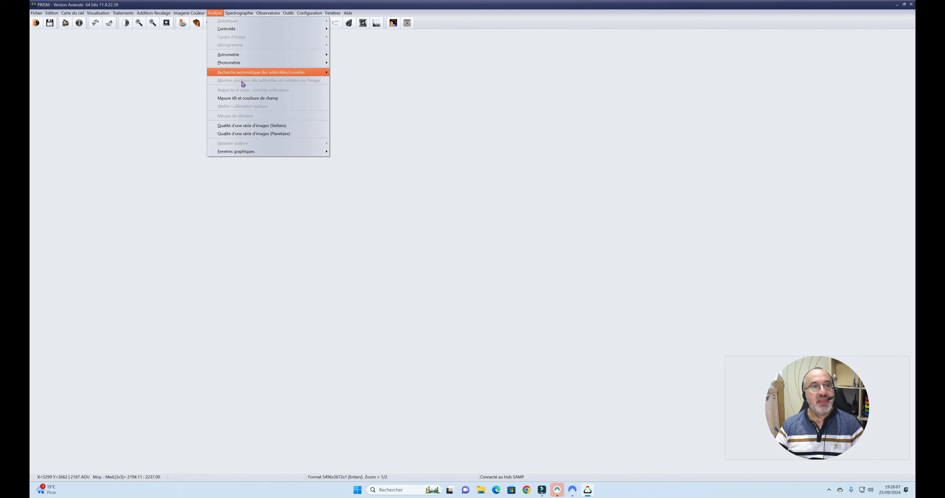
mouse_move(258, 75)
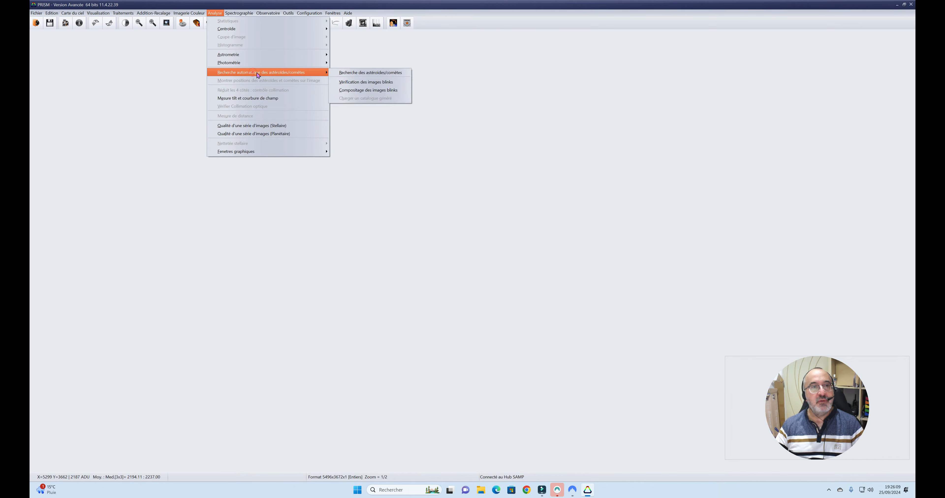
click(361, 73)
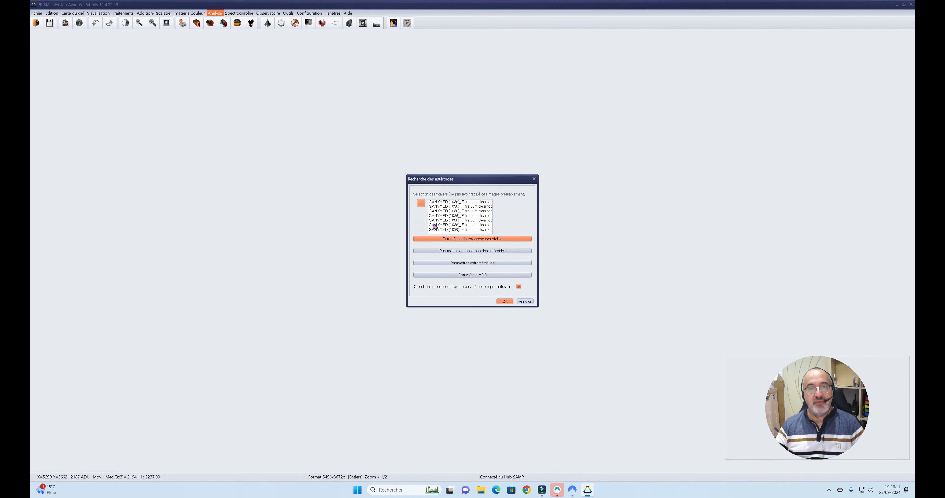
click(421, 203)
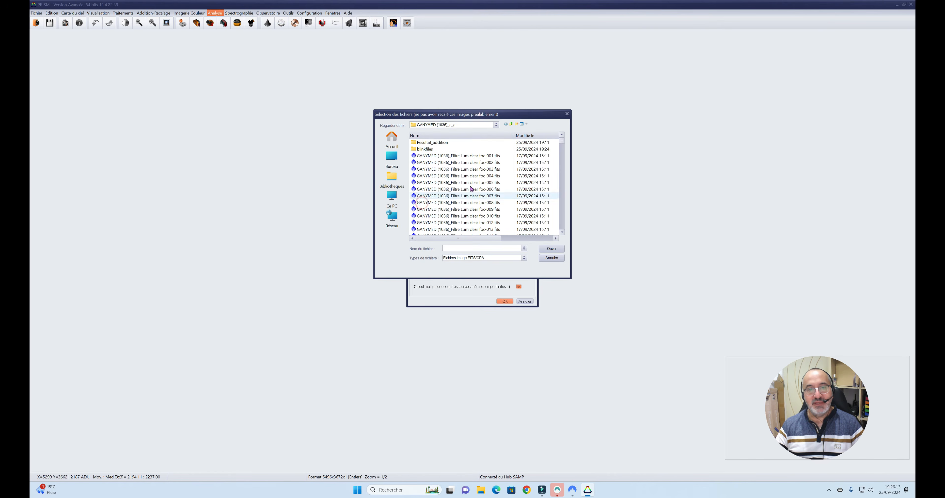
click(511, 124)
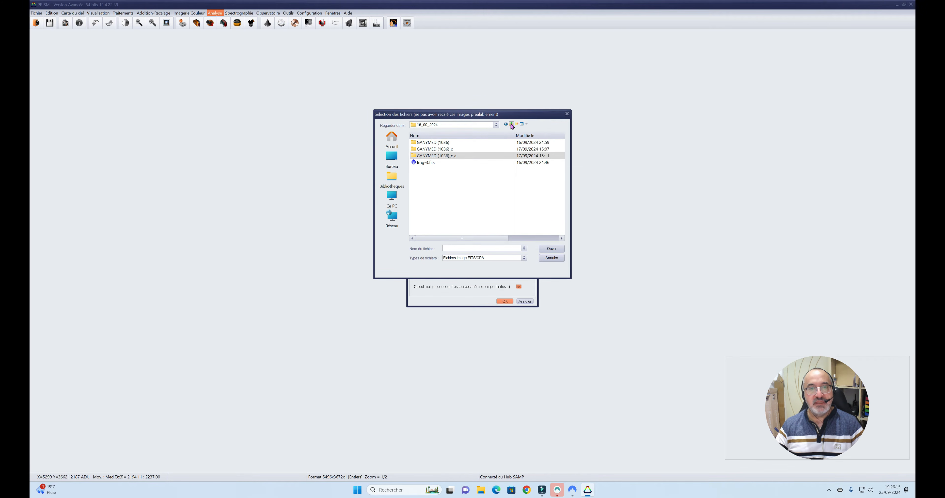
click(511, 125)
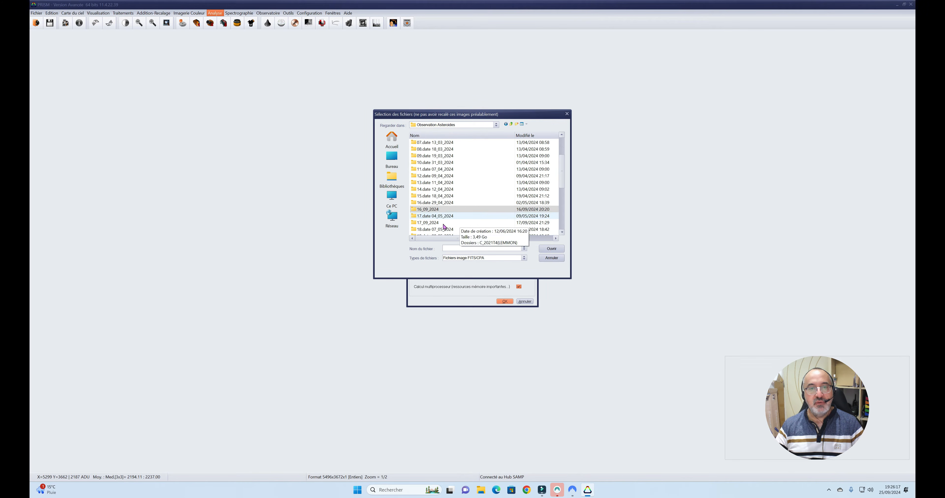
double_click(442, 223)
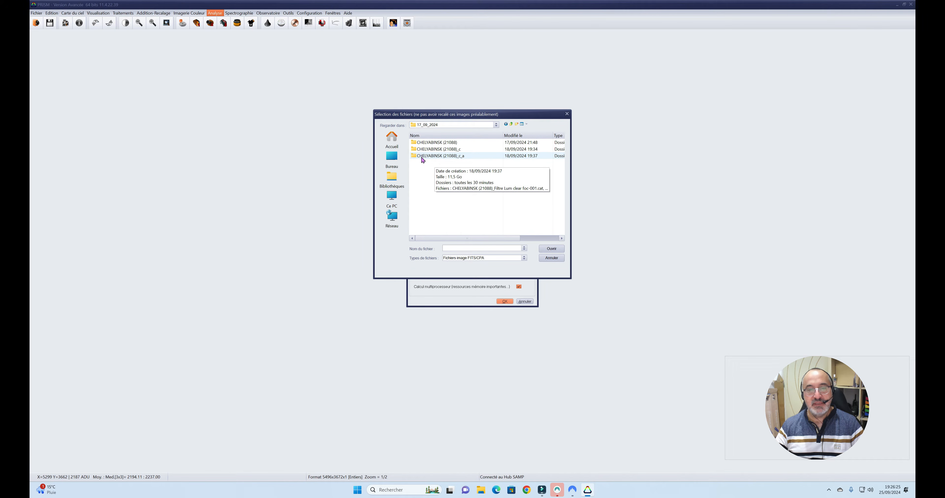
double_click(422, 158)
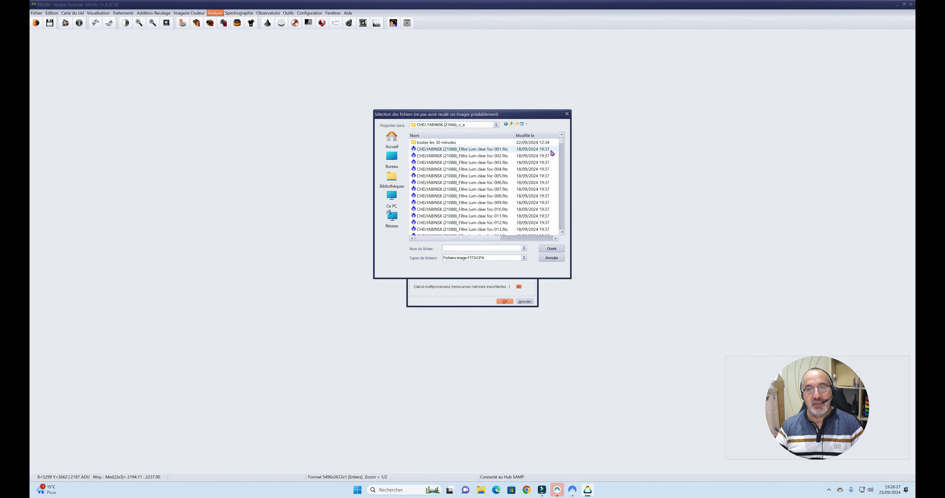
drag(554, 148, 520, 188)
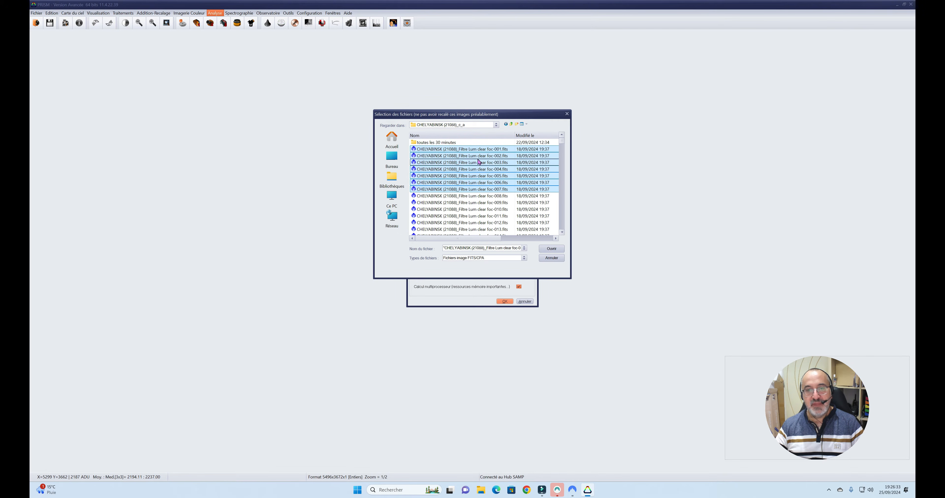
click(564, 249)
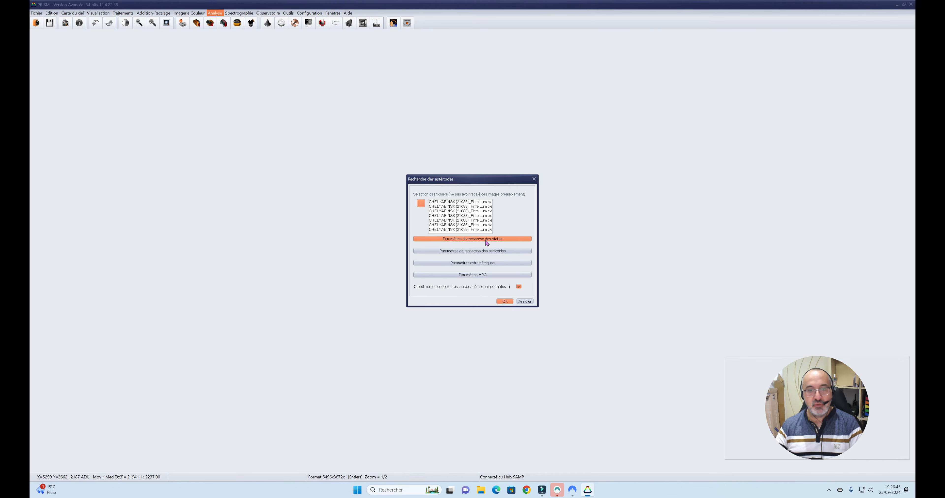
- Run the asteroid search on the seven Chelyabinsk images, review the search report and close it
click(504, 301)
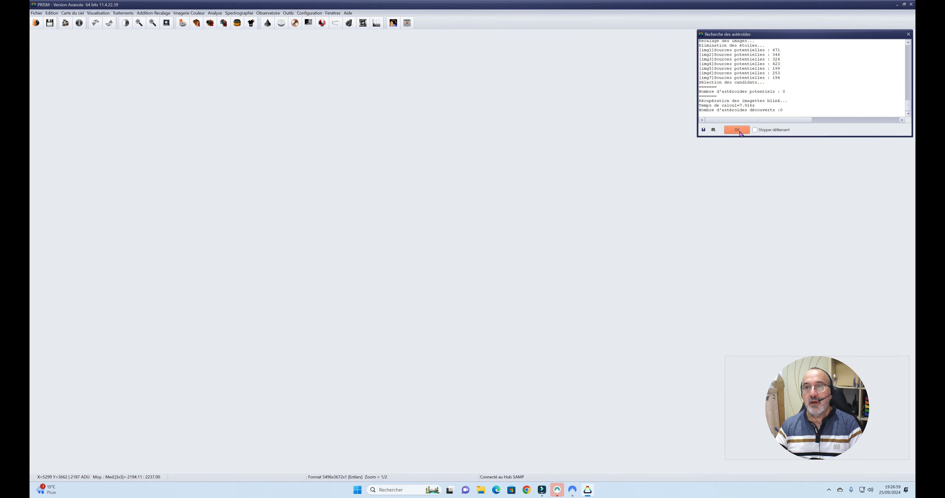
drag(789, 35, 619, 95)
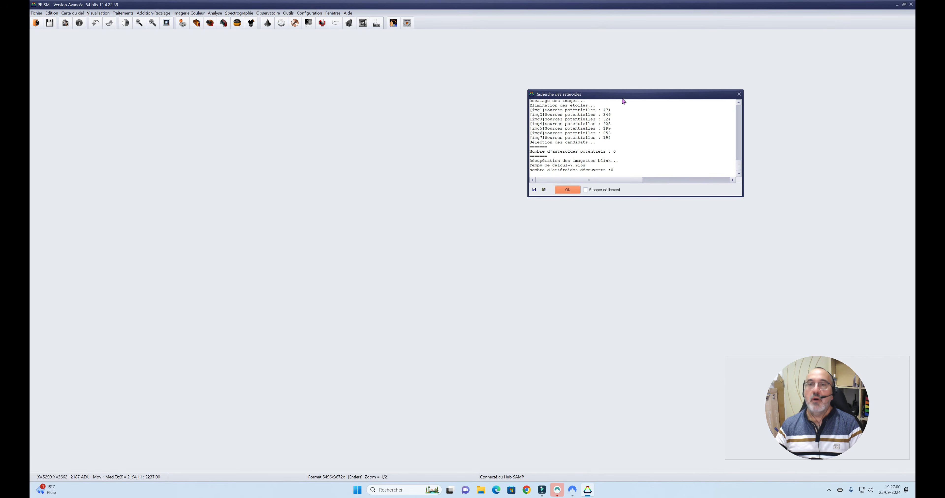
click(739, 94)
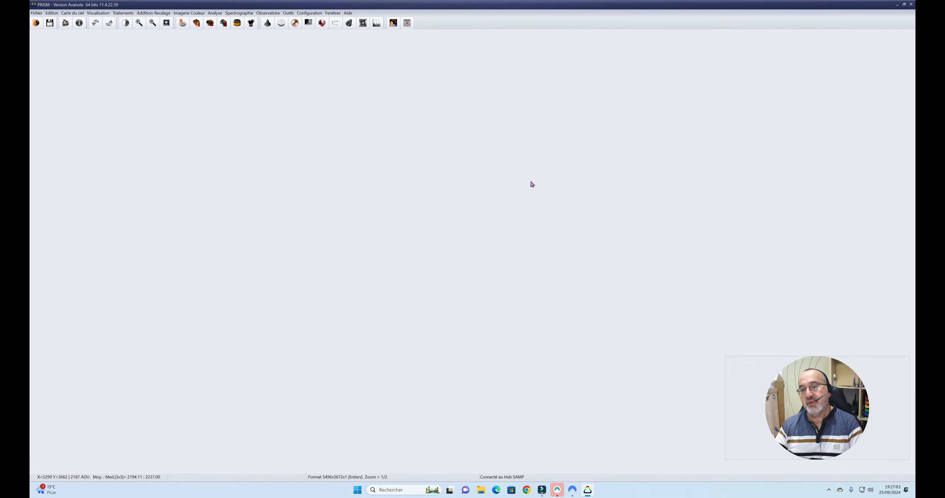
- Open CHELYABINSK (21088) image 001 from the CHELYABINSK (21088)_c_a folder of 17_09_2024 and centre its window in the workspace
click(36, 13)
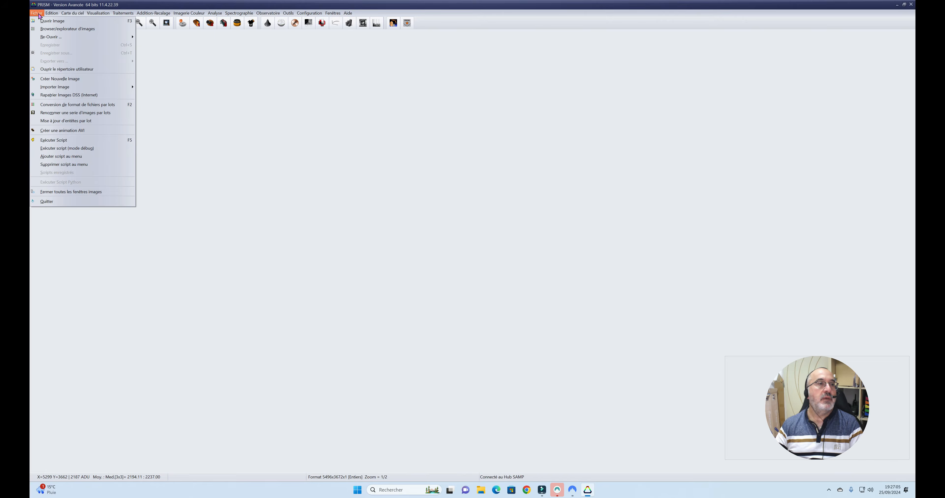
click(50, 21)
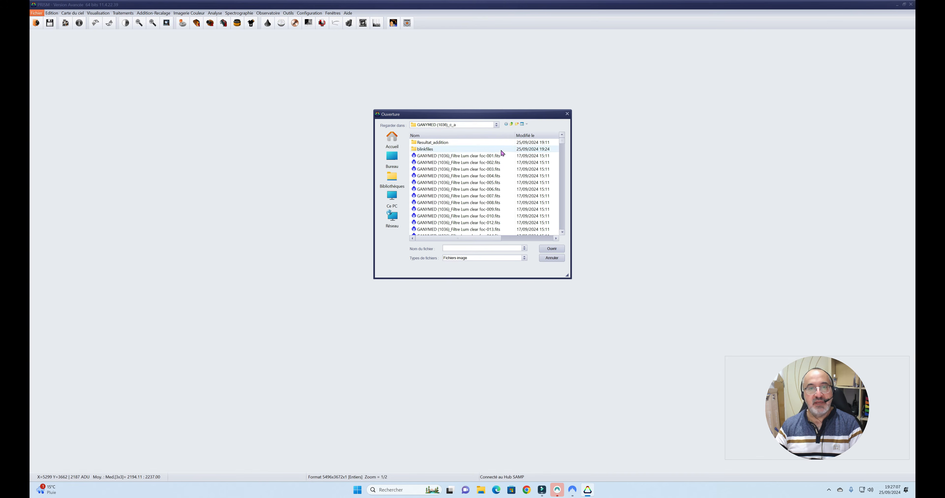
click(513, 125)
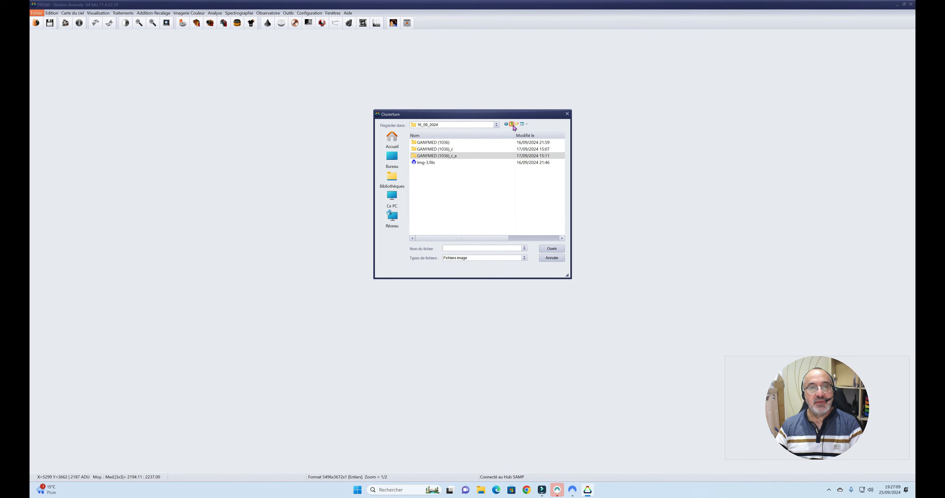
click(512, 124)
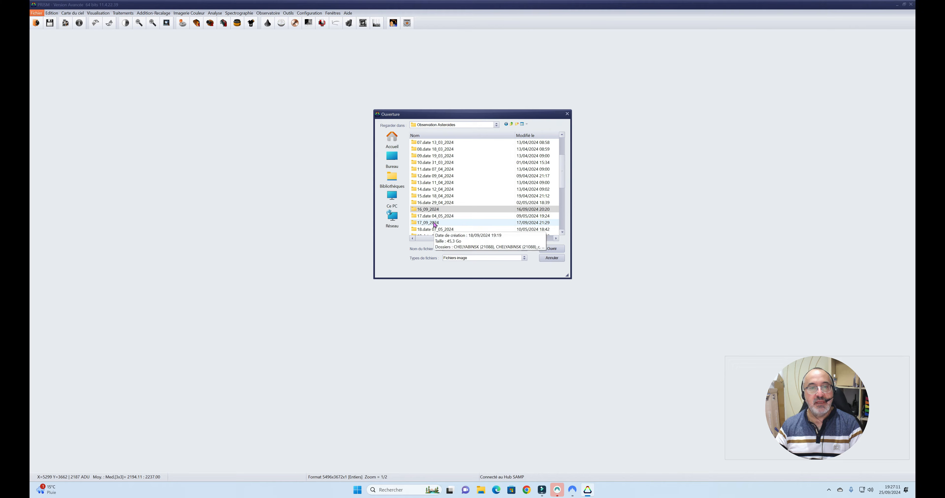
double_click(434, 224)
double_click(433, 156)
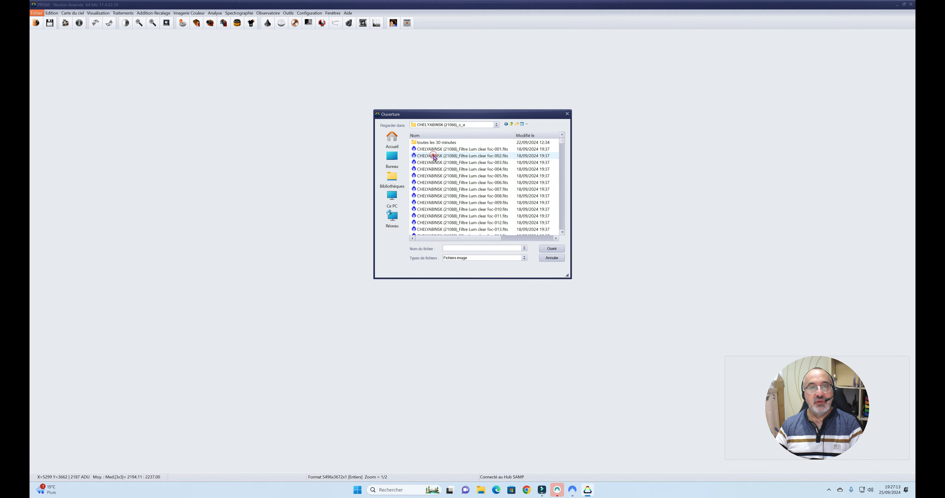
double_click(438, 149)
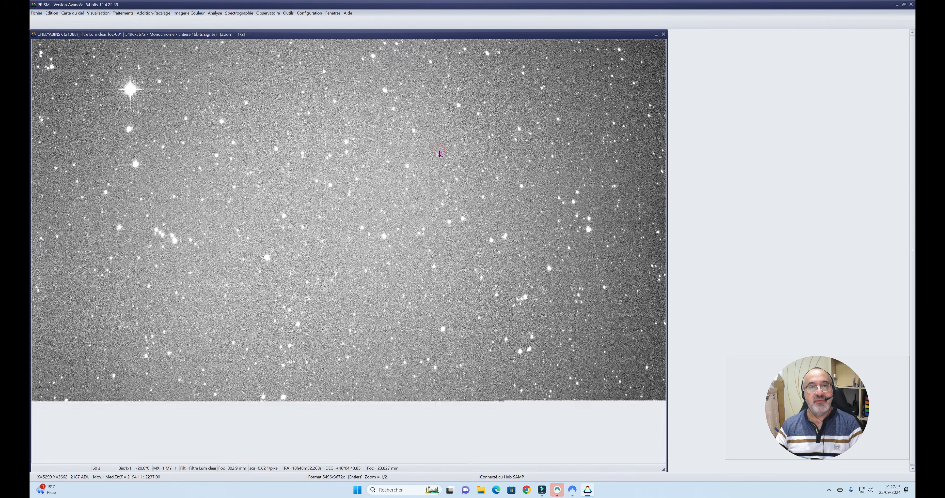
drag(183, 34, 296, 36)
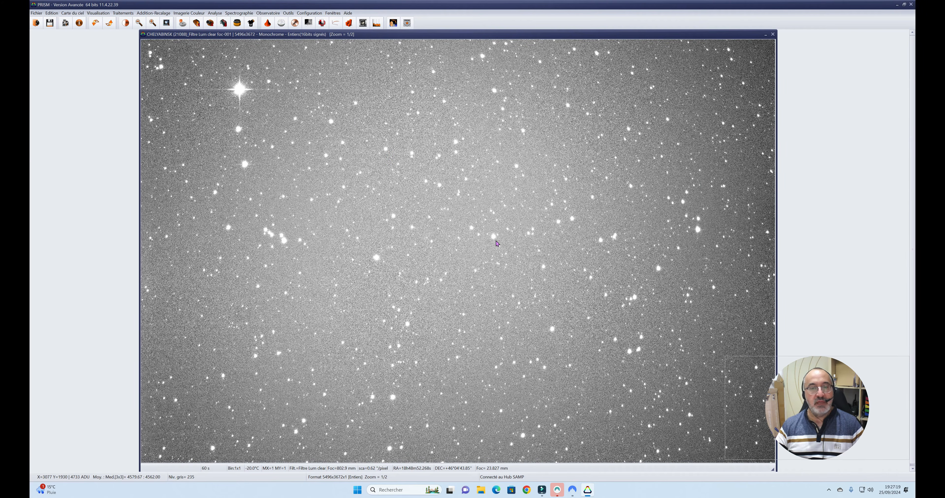
- Solve the open Chelyabinsk image astrometrically with the local ASTAP solver and dismiss its result and log
right_click(485, 215)
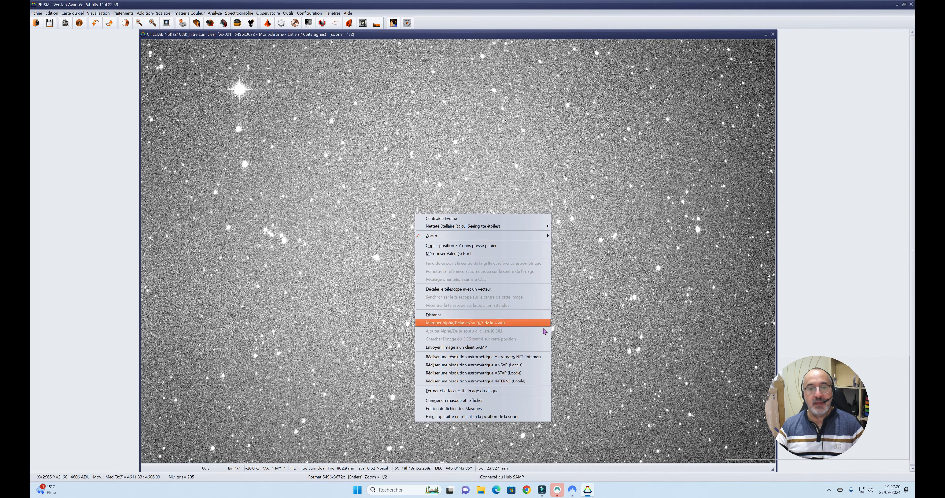
click(512, 374)
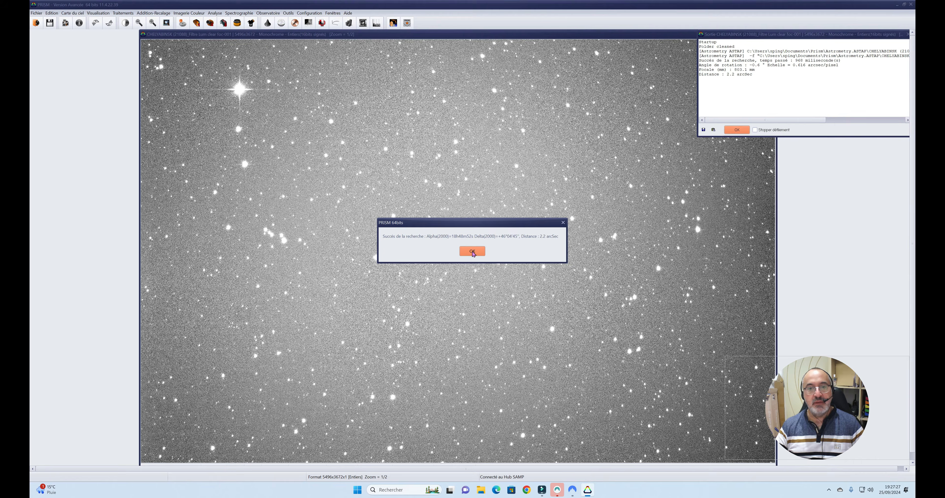
click(473, 252)
click(737, 129)
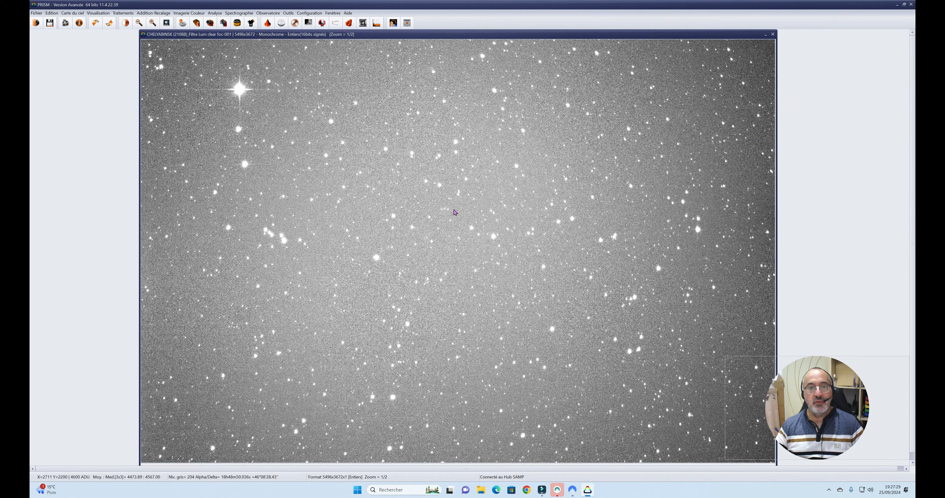
- Mark the known asteroid and comet positions on the image without including the asteroid discoveries file
click(215, 13)
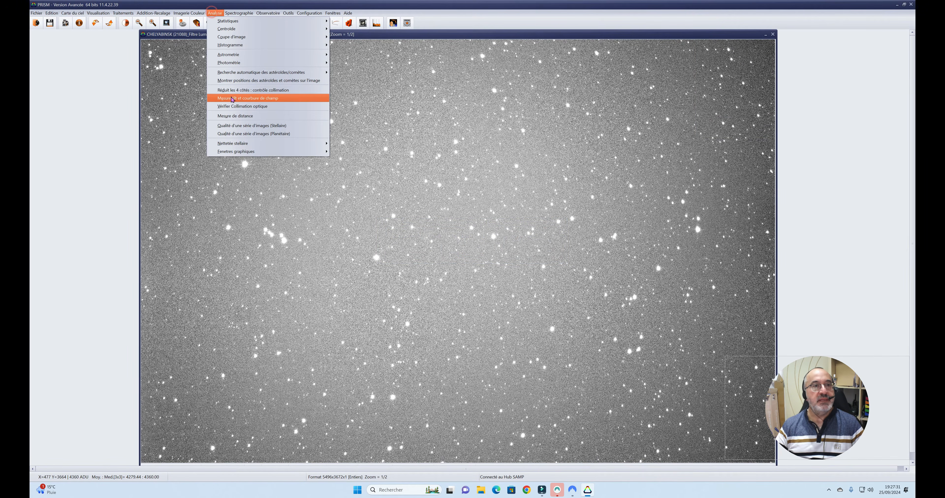
click(232, 81)
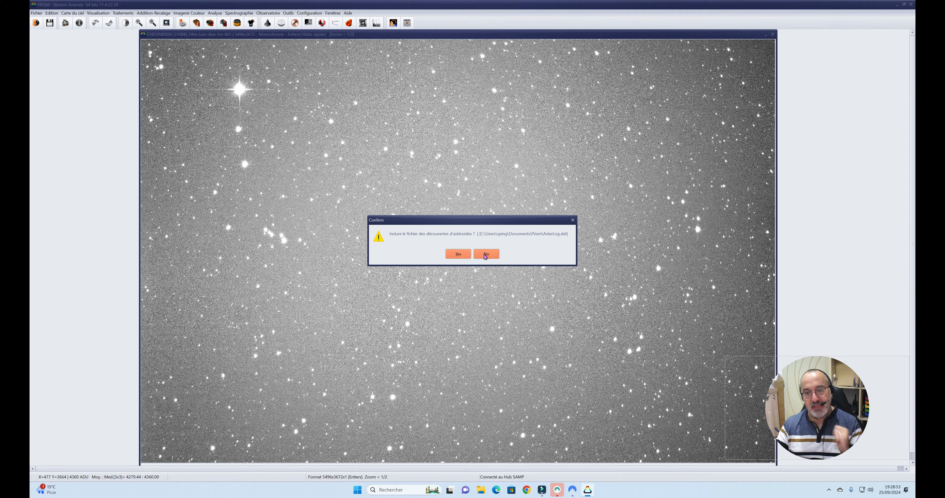
click(485, 255)
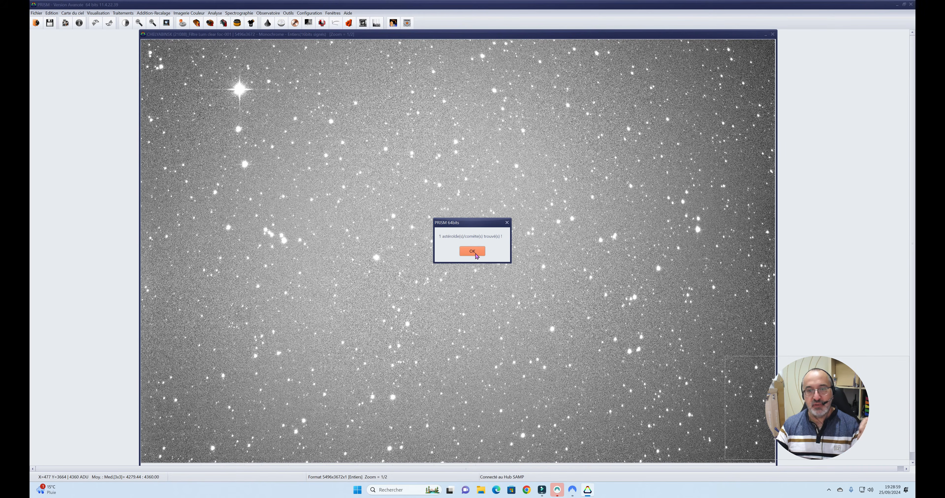
click(471, 252)
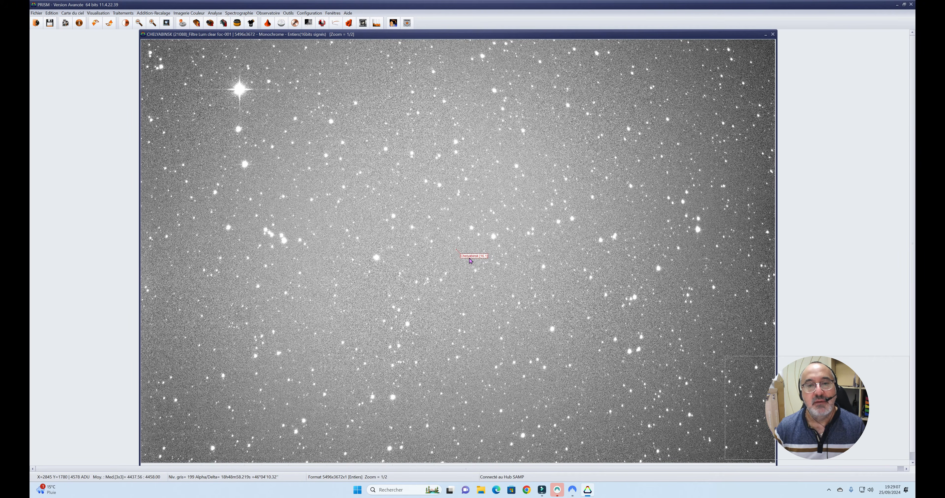
- Examine the labelled asteroid position on the image at zoom 2, and close the image
click(153, 22)
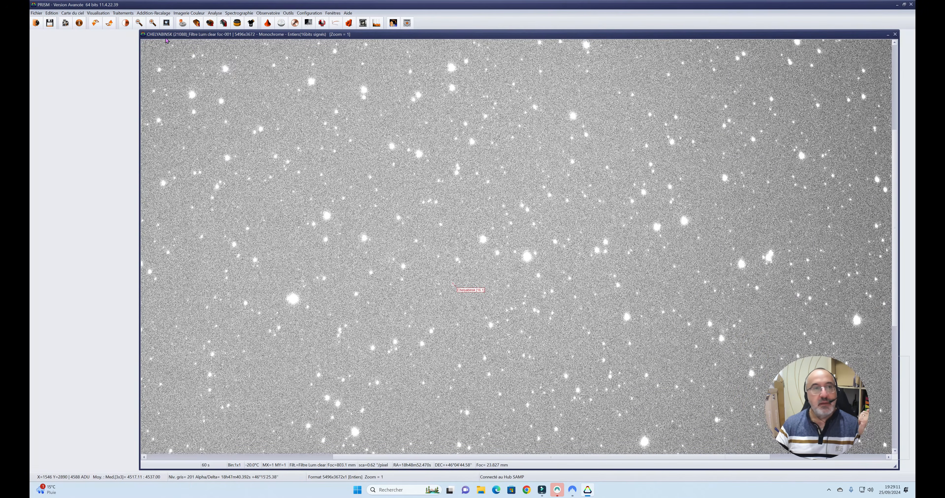
click(152, 22)
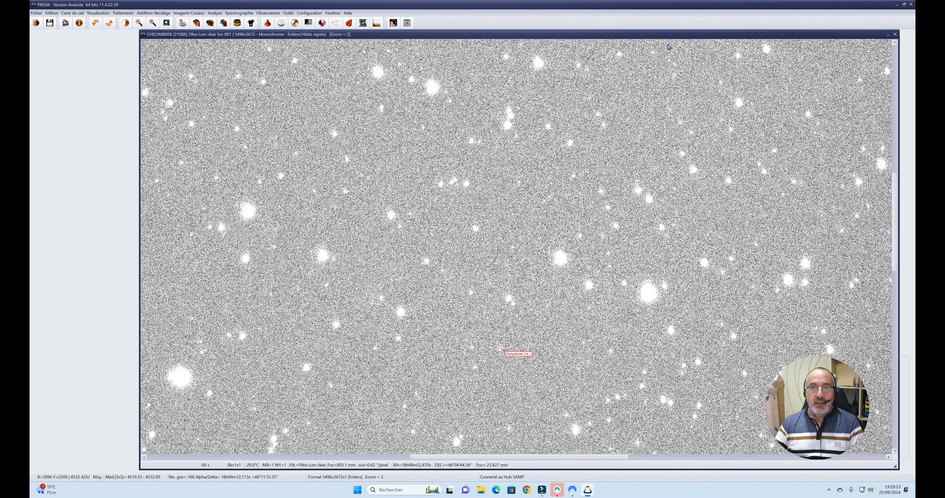
drag(670, 39, 639, 53)
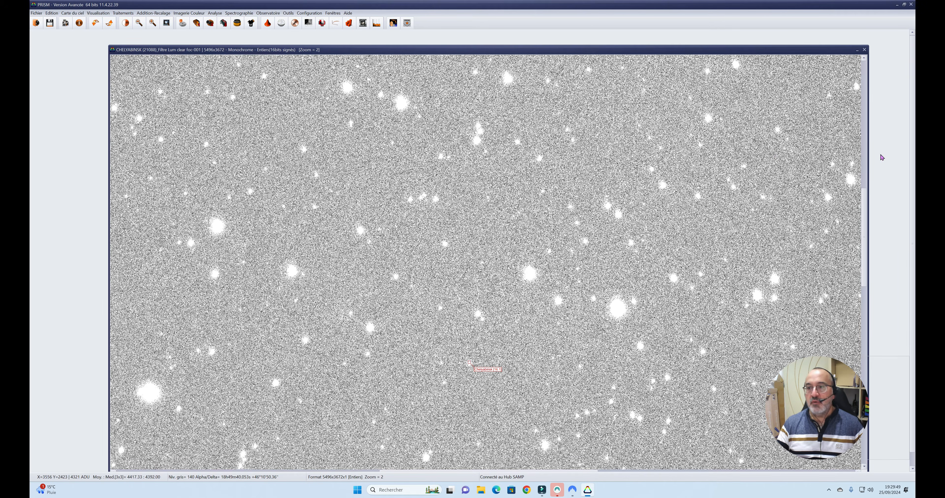
click(864, 50)
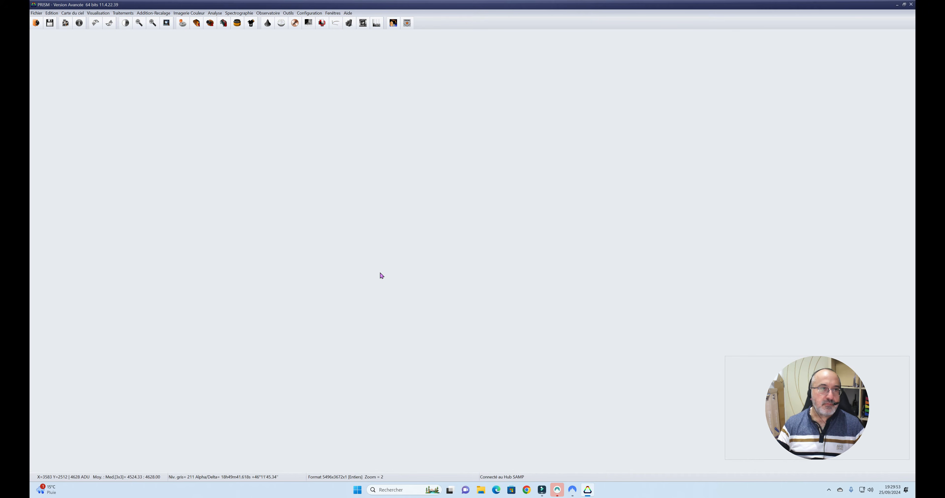
- Start a new automatic asteroid and comet search and open the selection of its image files
click(215, 13)
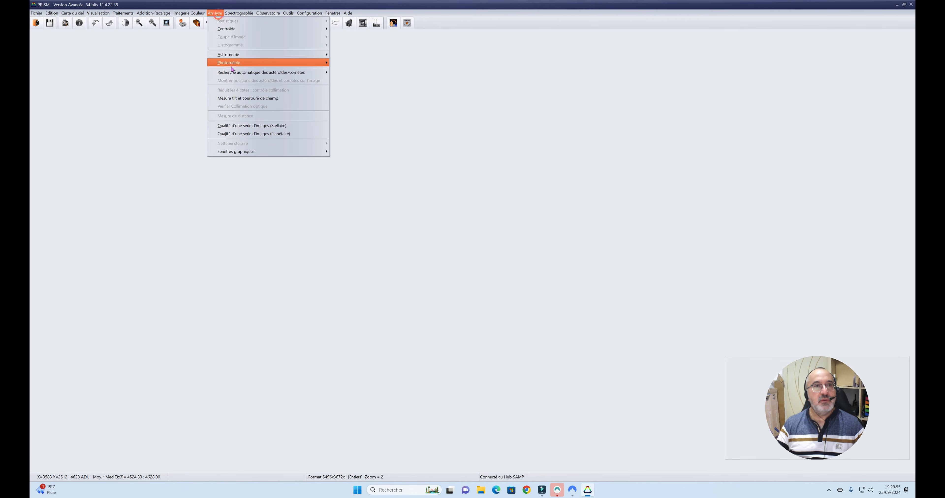
mouse_move(239, 72)
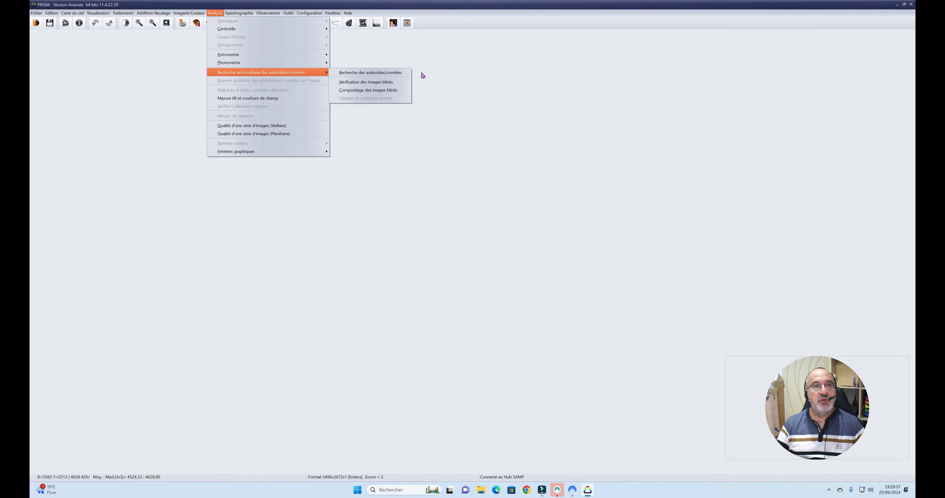
click(382, 72)
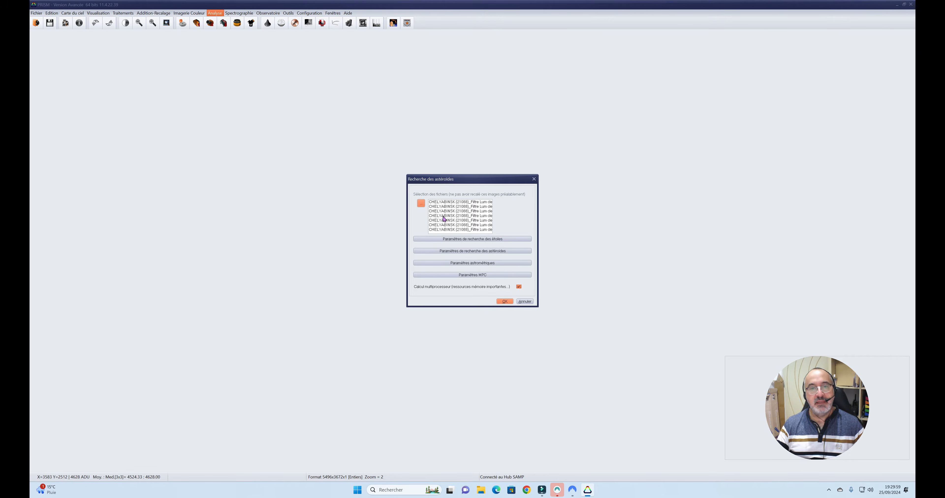
click(421, 204)
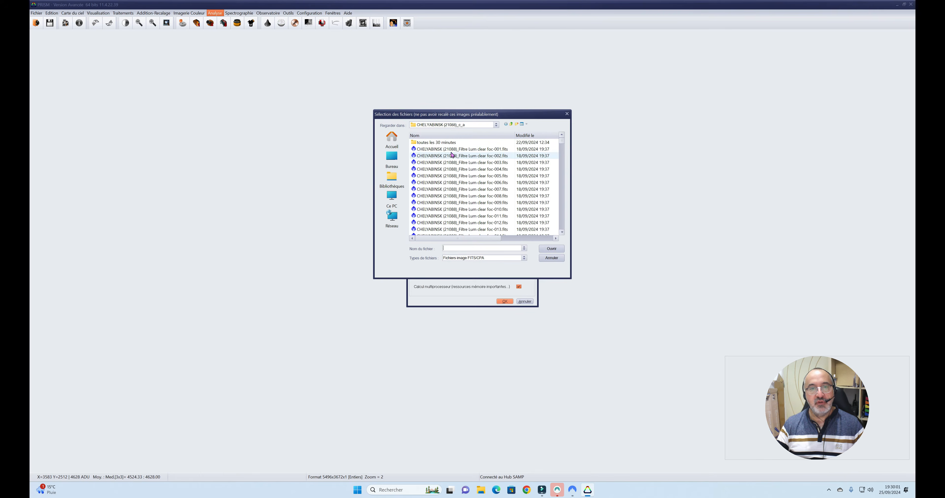
click(491, 150)
scroll(499, 219, down, 2)
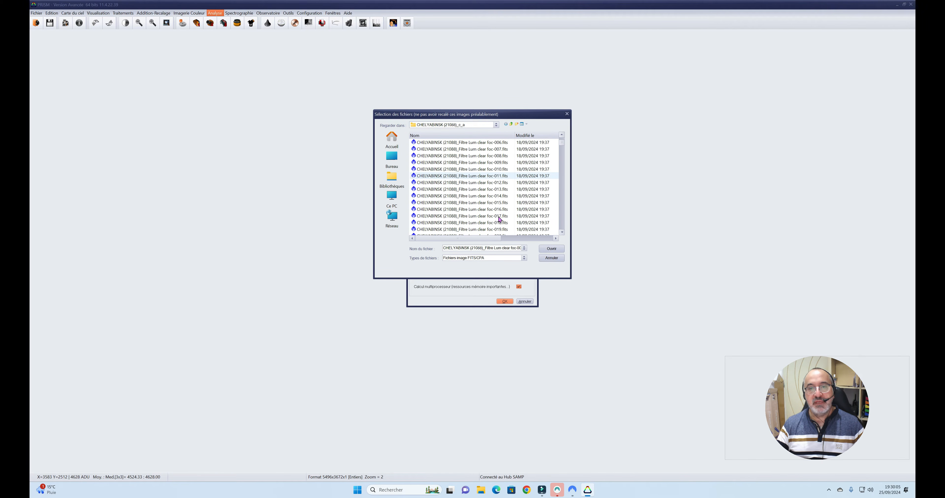
scroll(499, 219, down, 3)
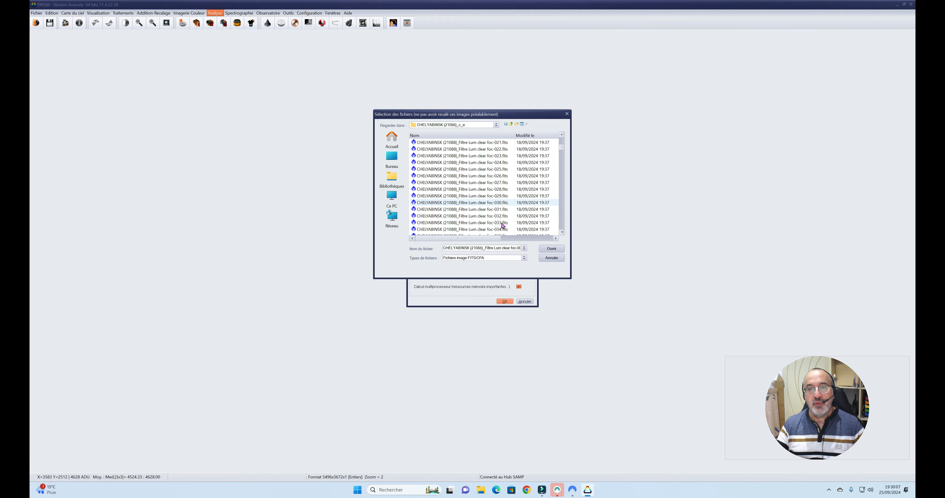
scroll(502, 220, down, 2)
click(505, 162)
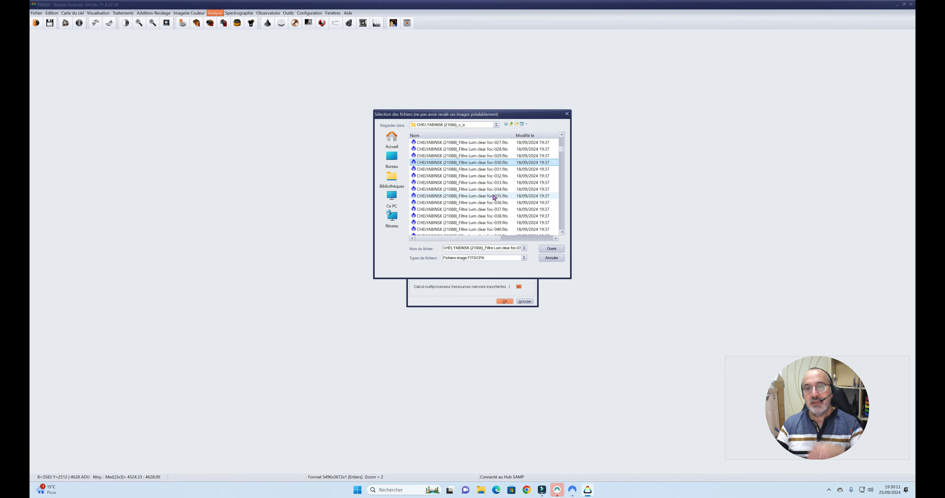
scroll(491, 194, up, 9)
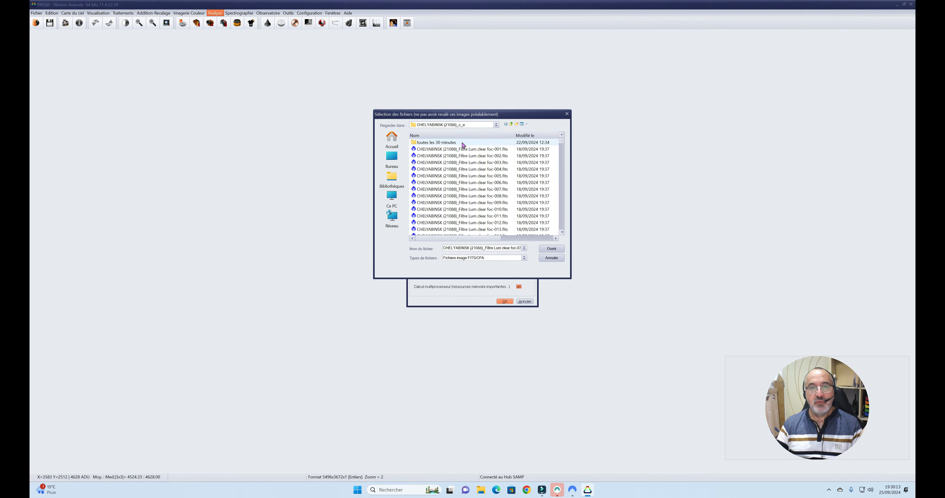
- Load all six CHELYABINSK (21088) images from the "toutes les 30 minutes" folder into the asteroid search
double_click(462, 143)
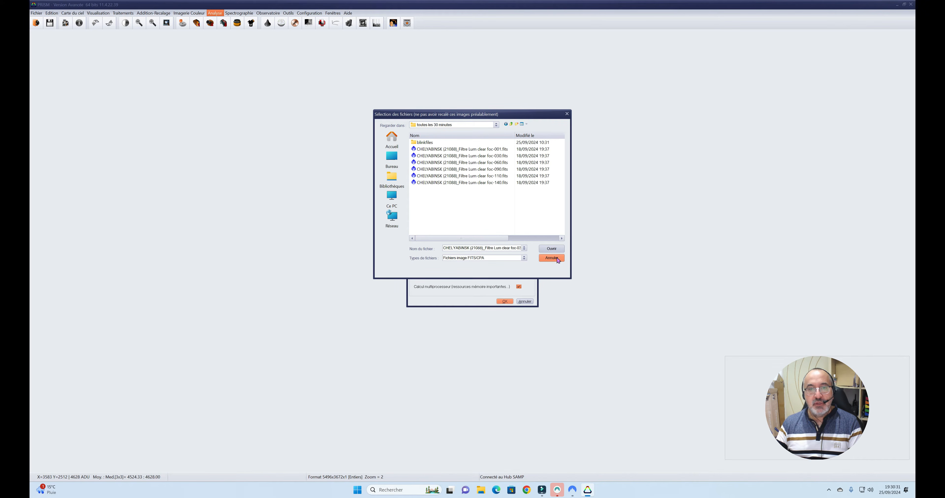
drag(483, 207, 435, 150)
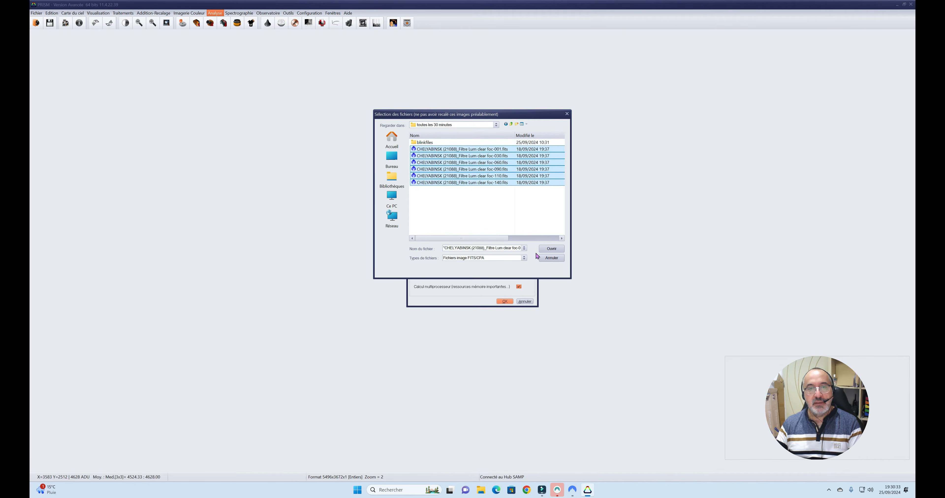
click(550, 250)
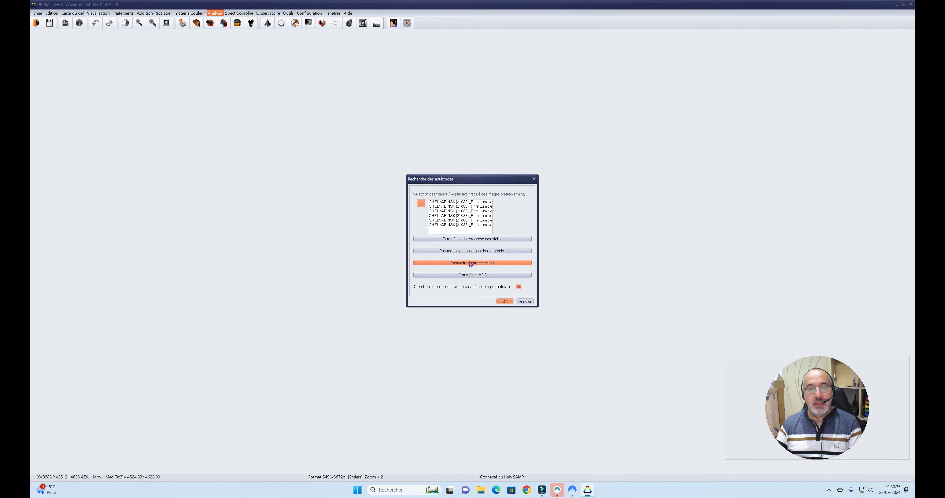
- Set the number of images to take into account to 6 in the asteroid search parameters and run the search
click(472, 251)
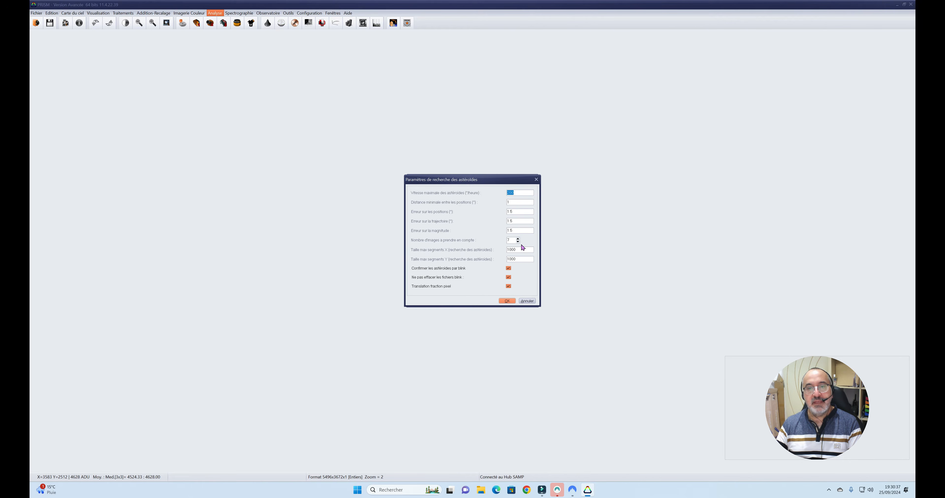
click(517, 242)
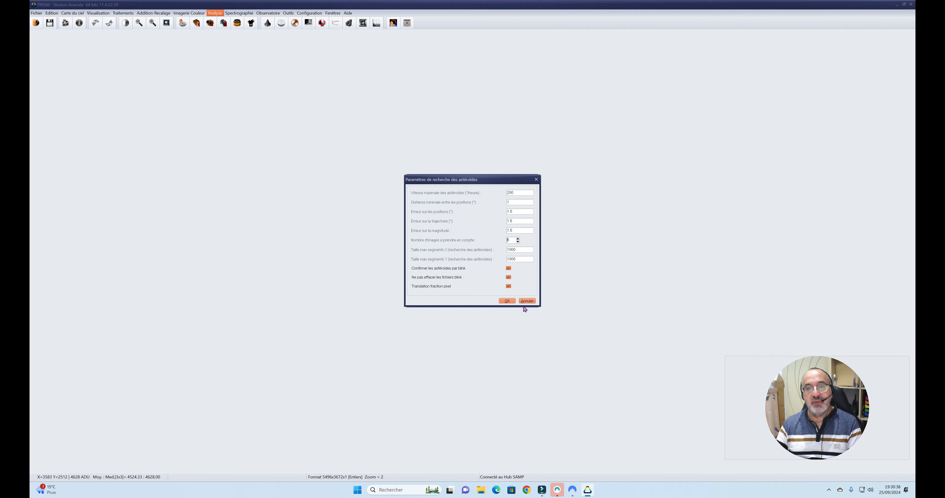
click(507, 302)
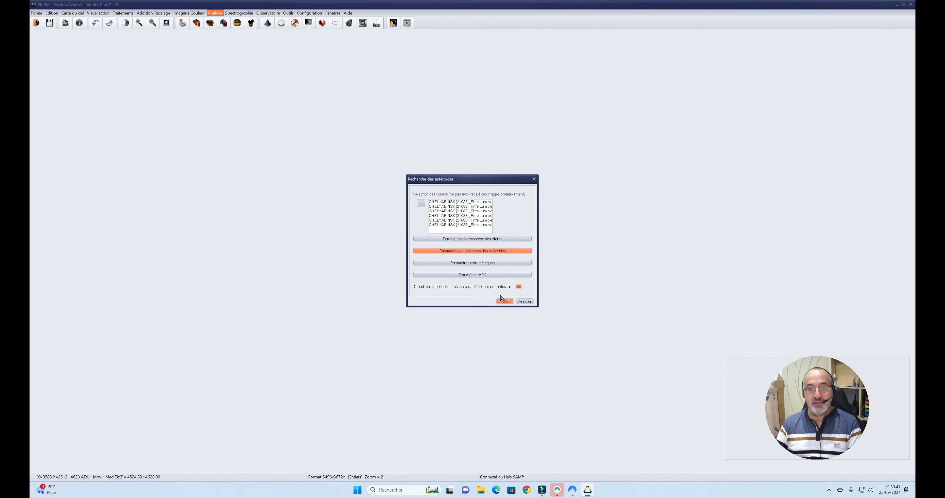
click(505, 301)
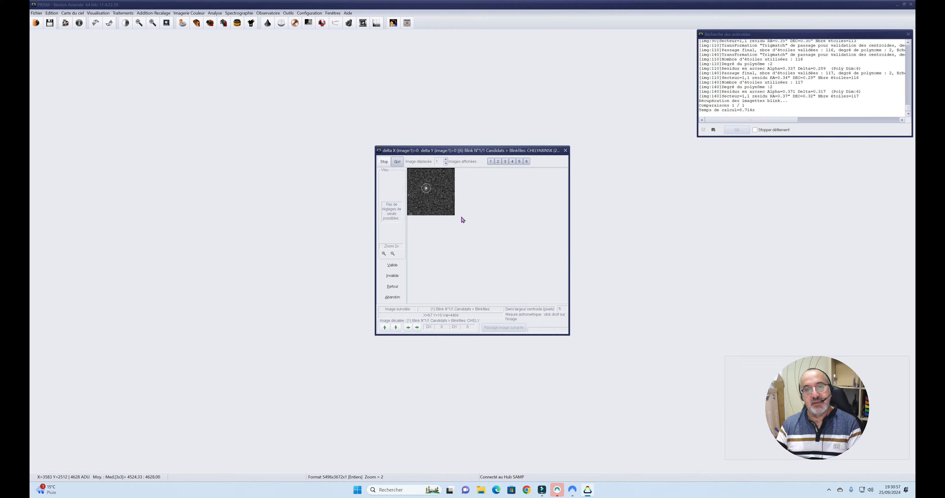
- Validate the blinked asteroid candidate, review the two asteroid velocity graphs side by side, and close them with the search log
click(393, 265)
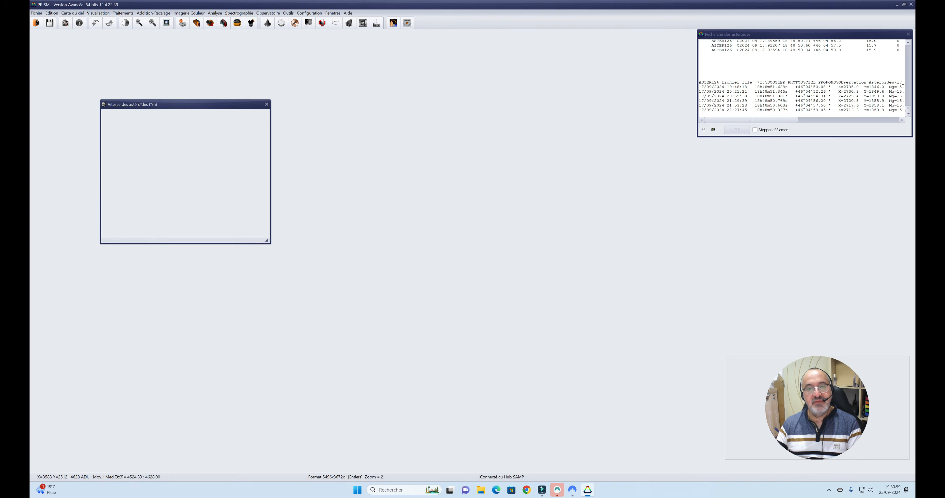
drag(178, 114, 451, 93)
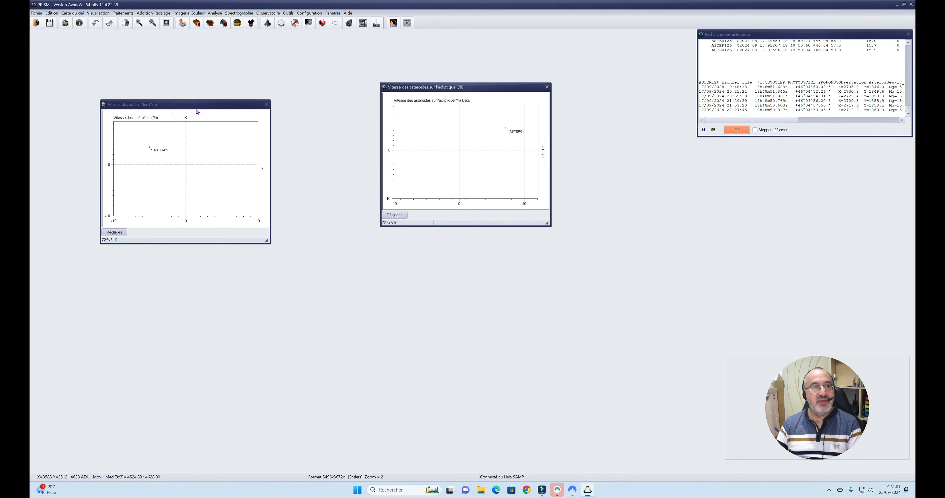
drag(167, 106, 255, 89)
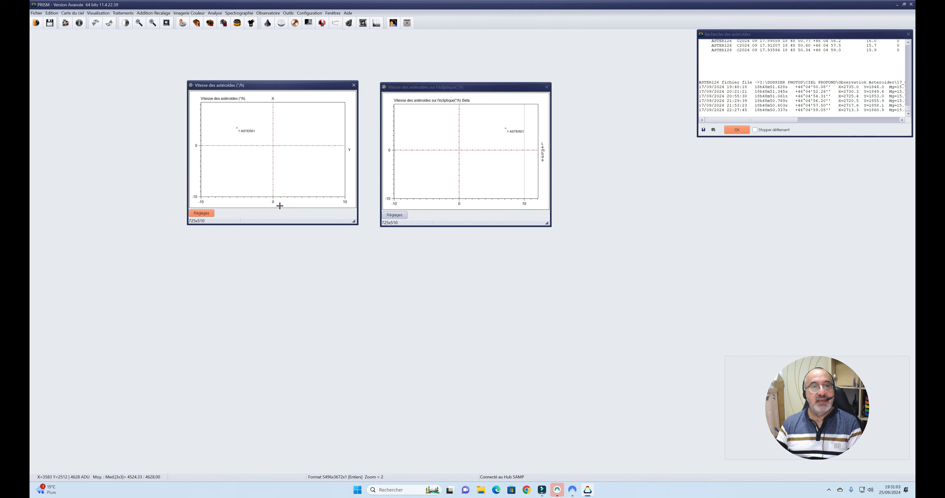
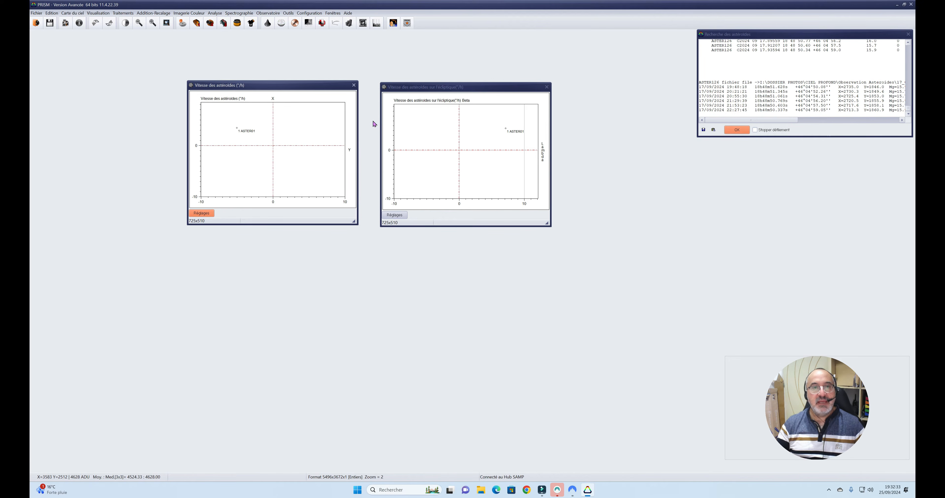
click(354, 85)
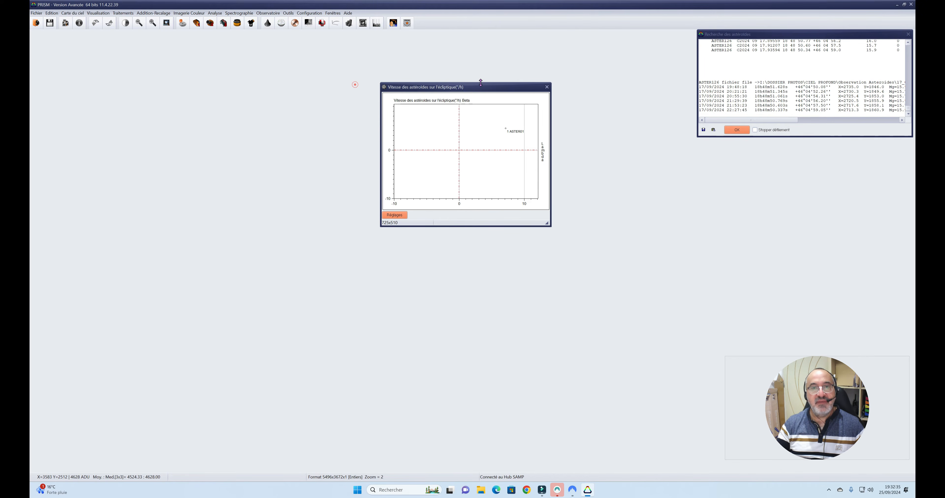
click(546, 86)
click(741, 131)
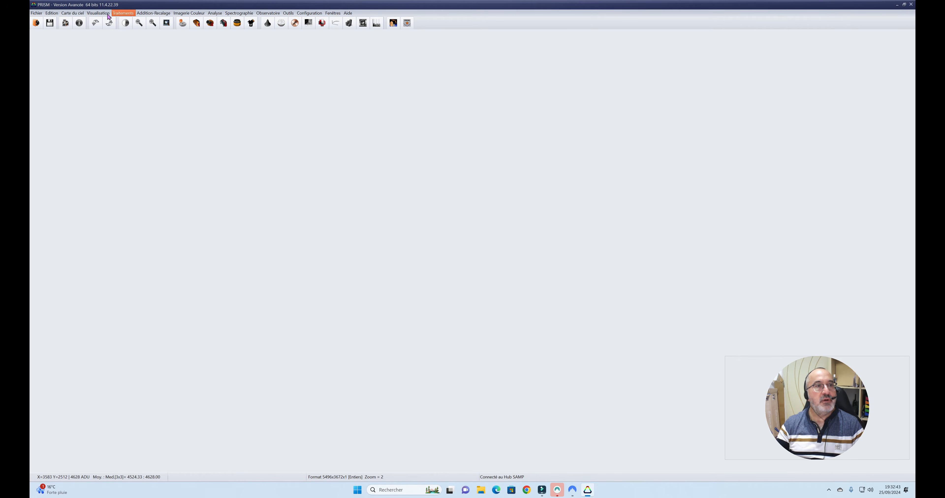
- Set up an image pile operation as a mean stack and go to the CHELYABINSK (21088)_c_a folder for its files
click(146, 14)
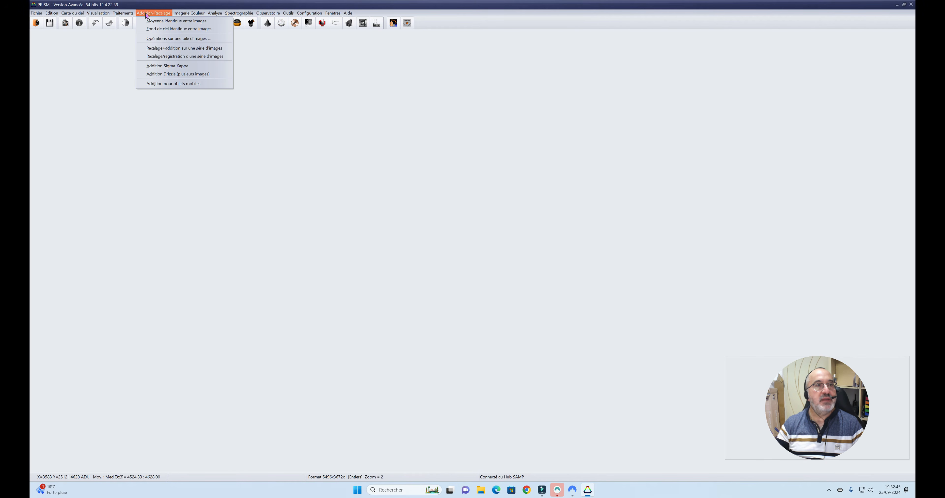
click(163, 39)
click(371, 232)
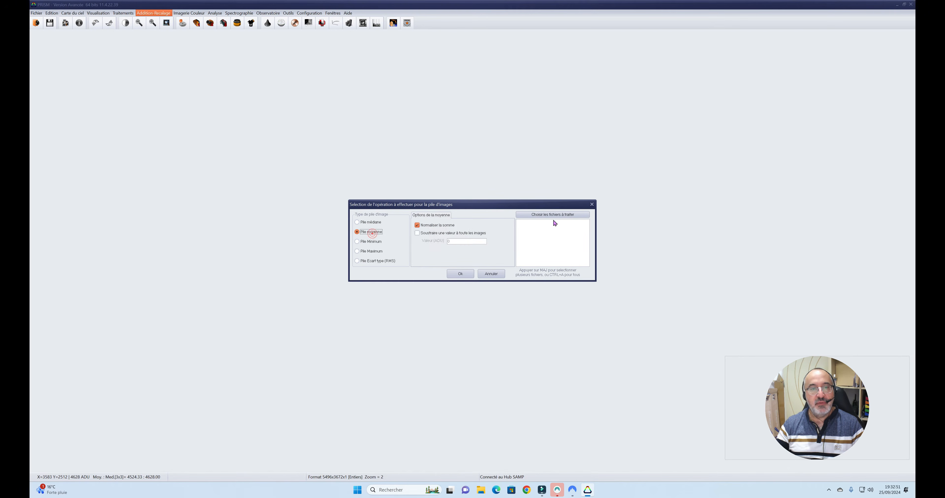
click(551, 216)
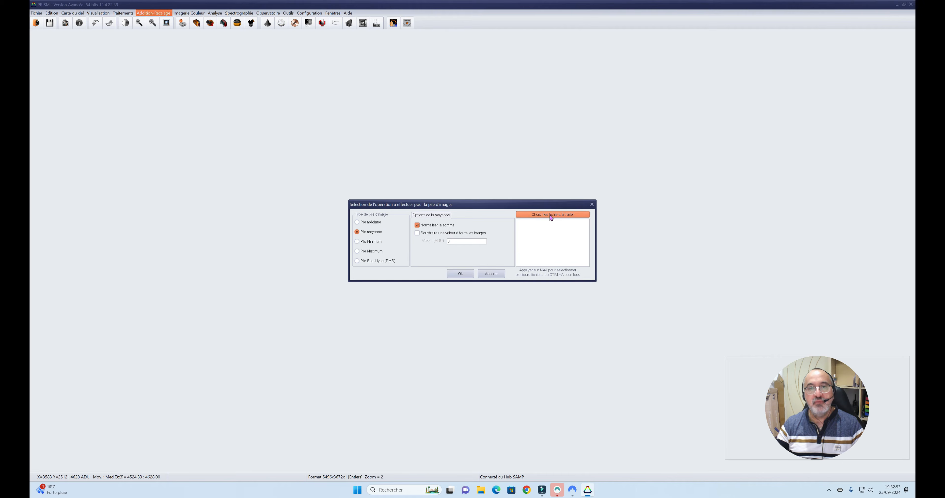
click(512, 125)
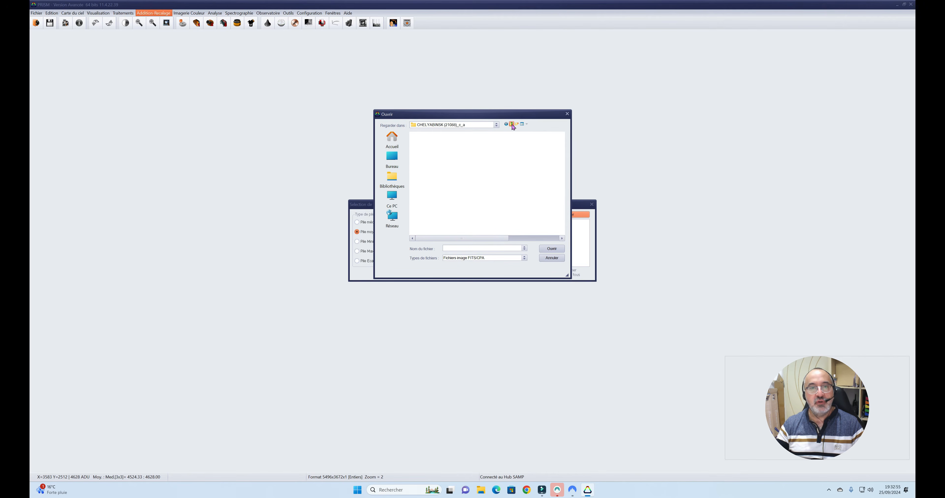
drag(555, 151, 532, 187)
scroll(535, 173, up, 8)
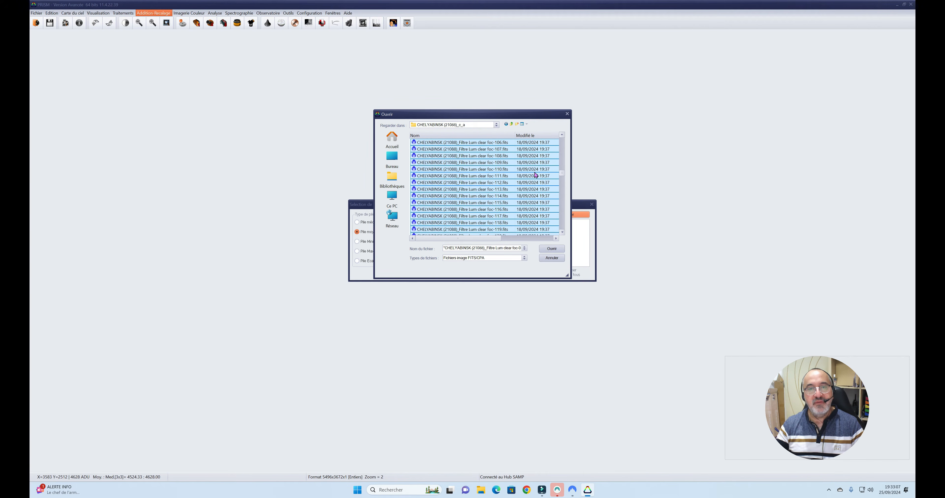
click(534, 169)
scroll(514, 161, up, 20)
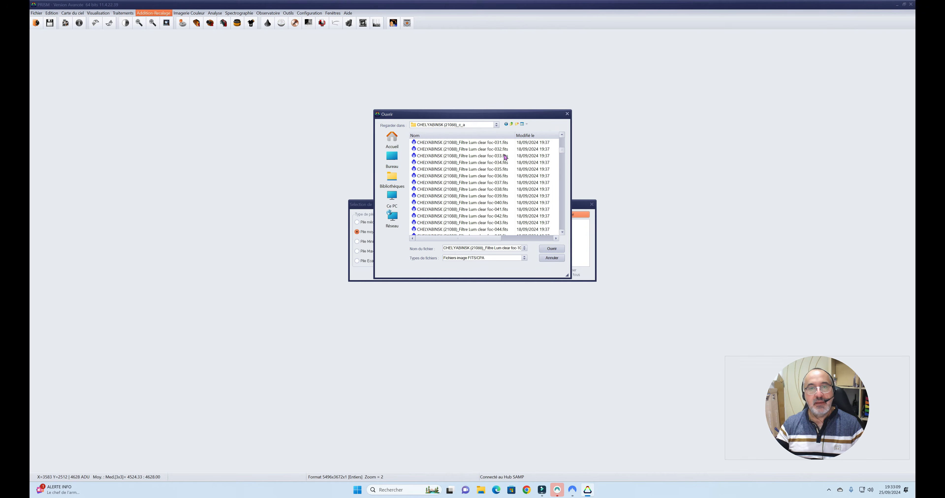
scroll(505, 158, up, 10)
- Load CHELYABINSK (21088) images 001 to 060 into the pile operation and compute their mean
click(502, 149)
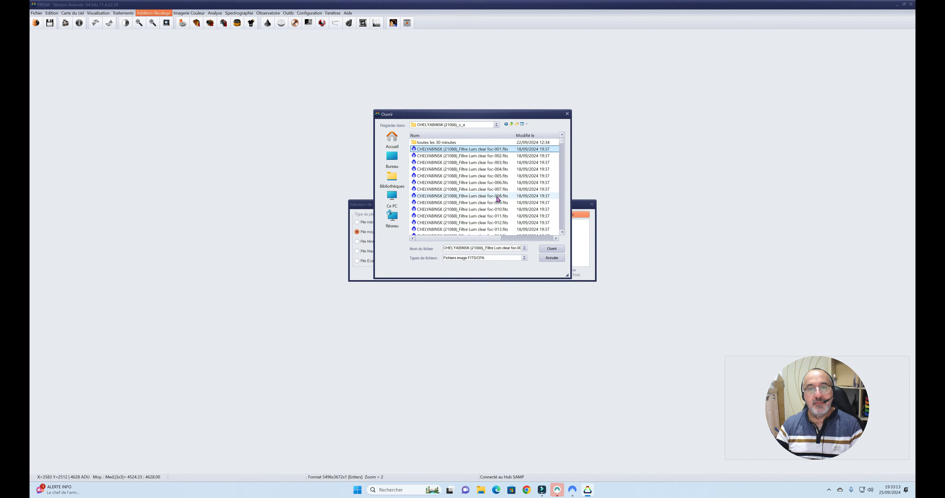
scroll(499, 201, down, 14)
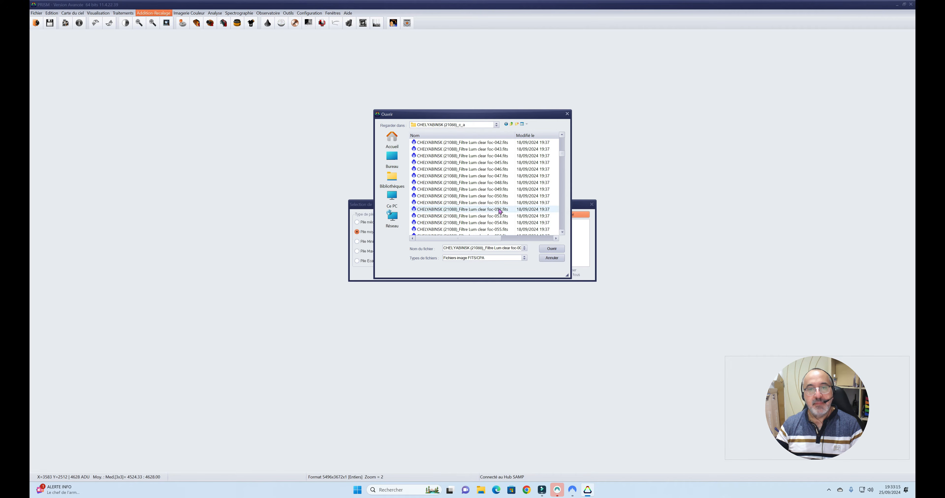
scroll(499, 210, down, 3)
shift+click(501, 202)
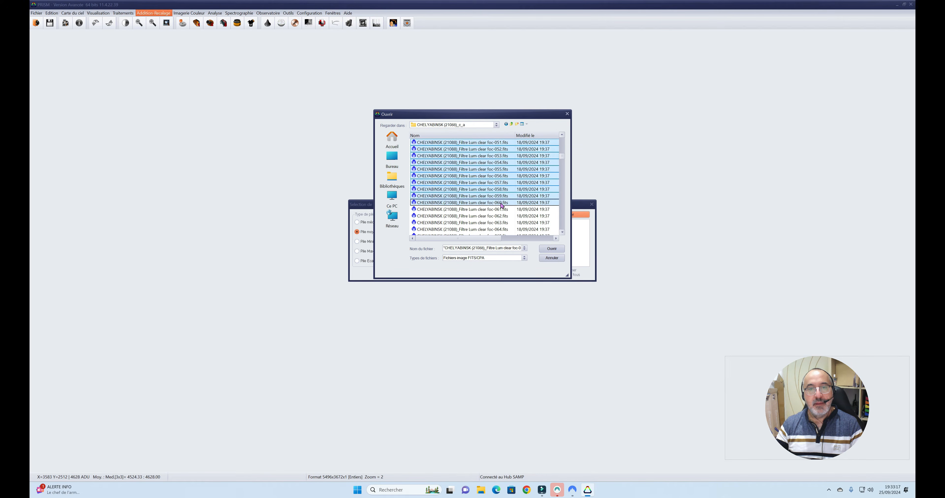
click(550, 249)
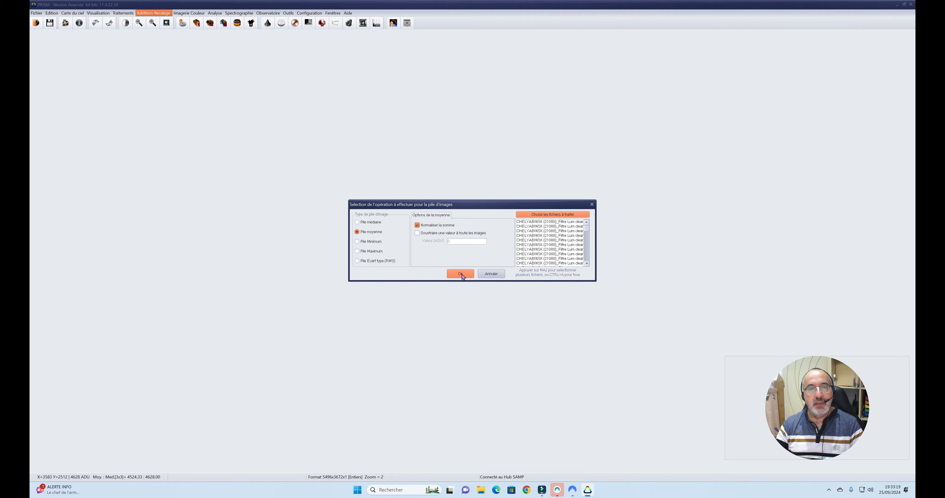
click(460, 274)
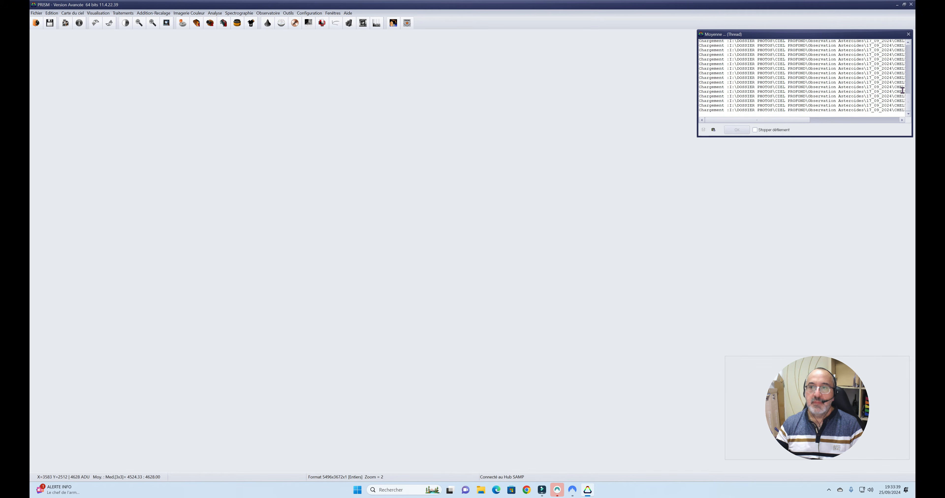
- Examine the mean image of frames 001 to 060 at full scale for Chelyabinsk's trail, and close the computation log
drag(790, 124, 830, 122)
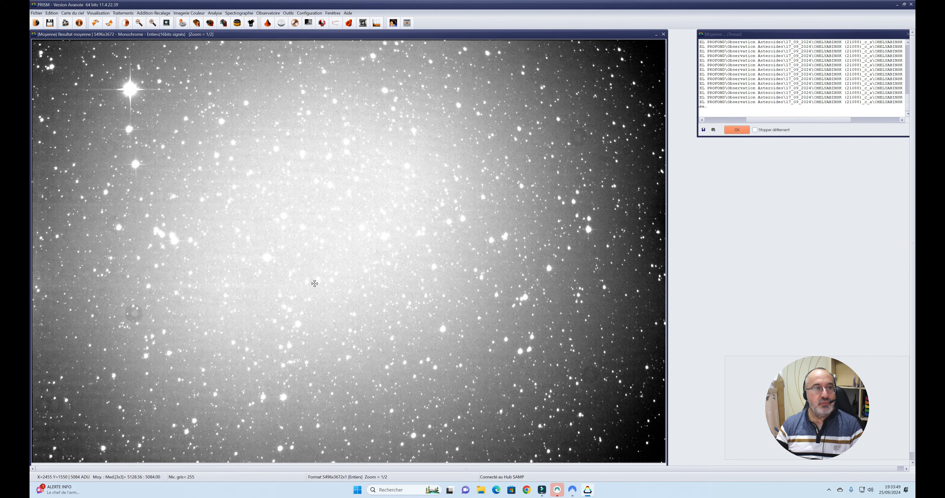
click(152, 23)
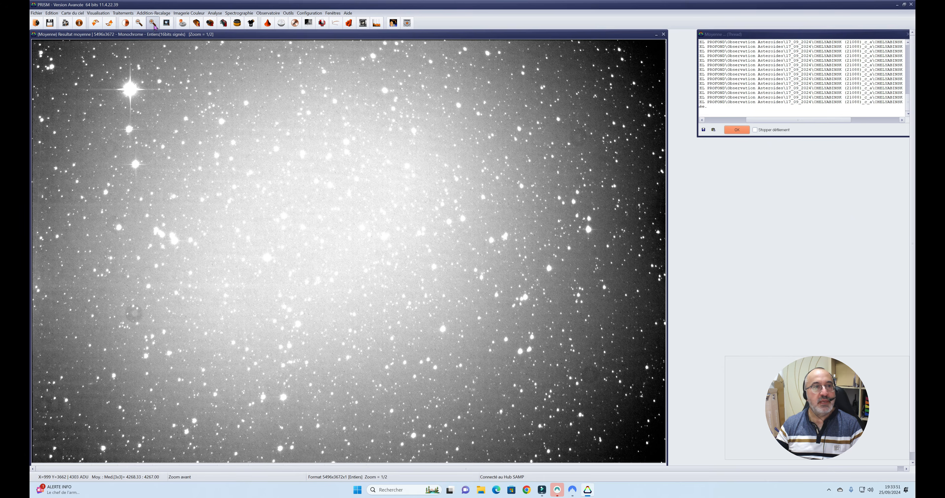
drag(559, 295, 292, 131)
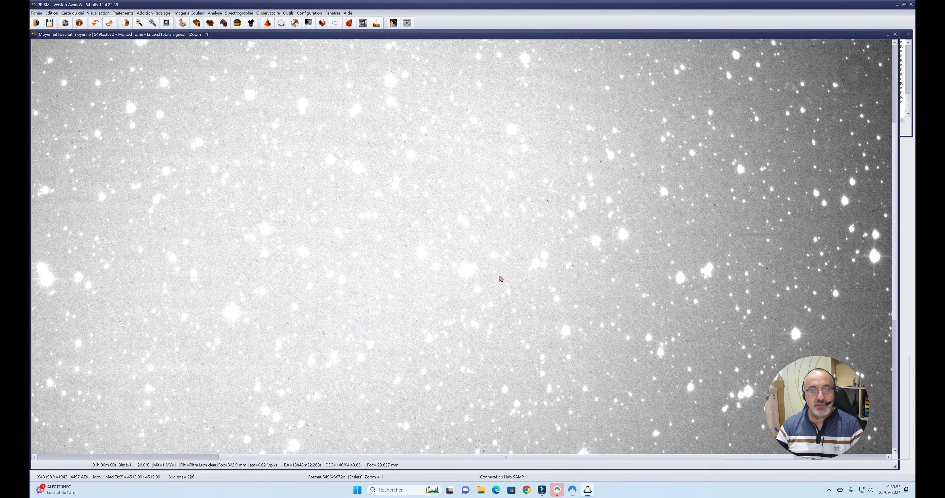
drag(357, 274, 446, 366)
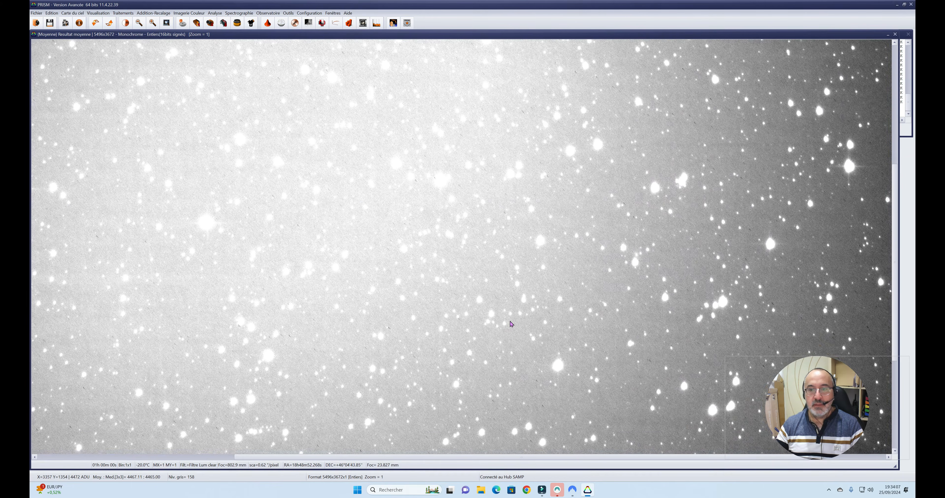
drag(511, 324, 538, 345)
drag(381, 231, 456, 360)
drag(468, 149, 511, 204)
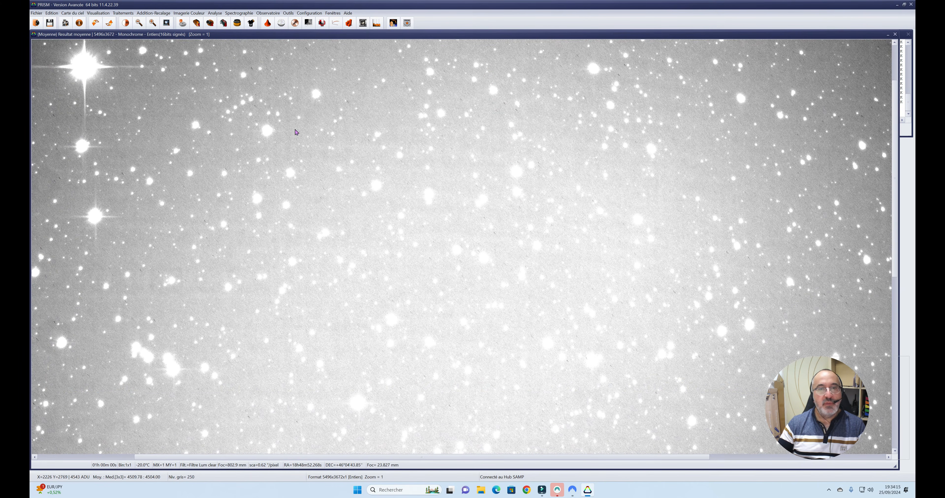
click(143, 24)
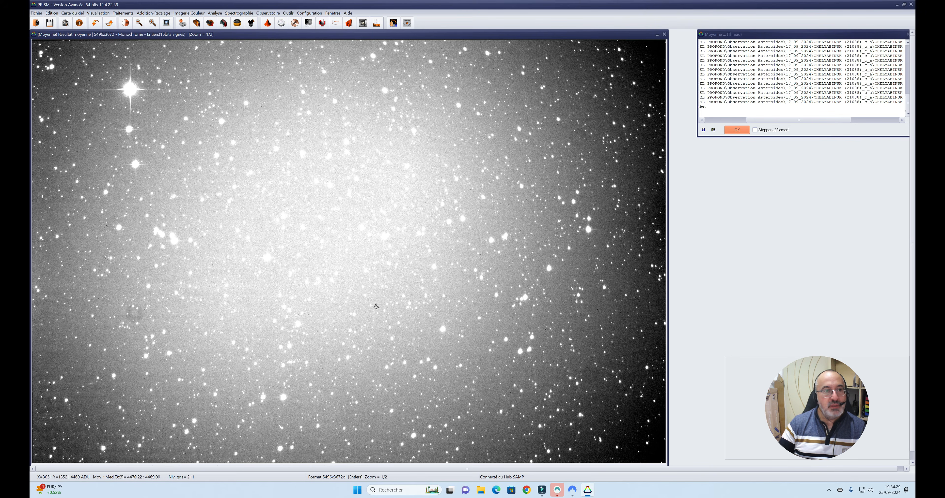
click(736, 130)
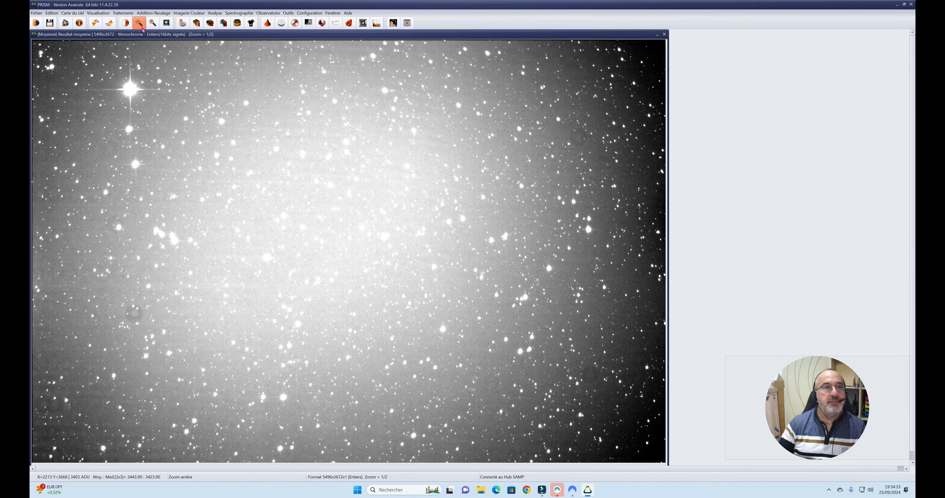
- Set up another mean stack, load all CHELYABINSK (21088) images from 001 to 300, and compute their mean
click(105, 15)
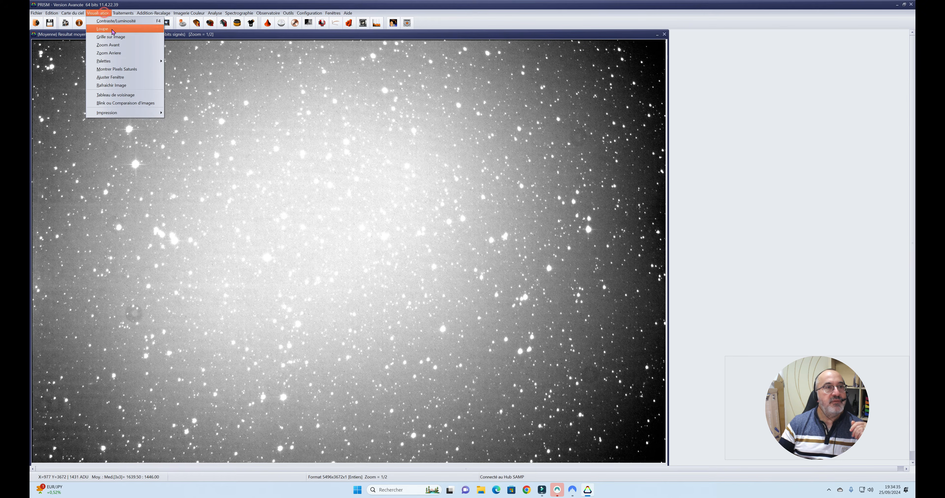
mouse_move(150, 14)
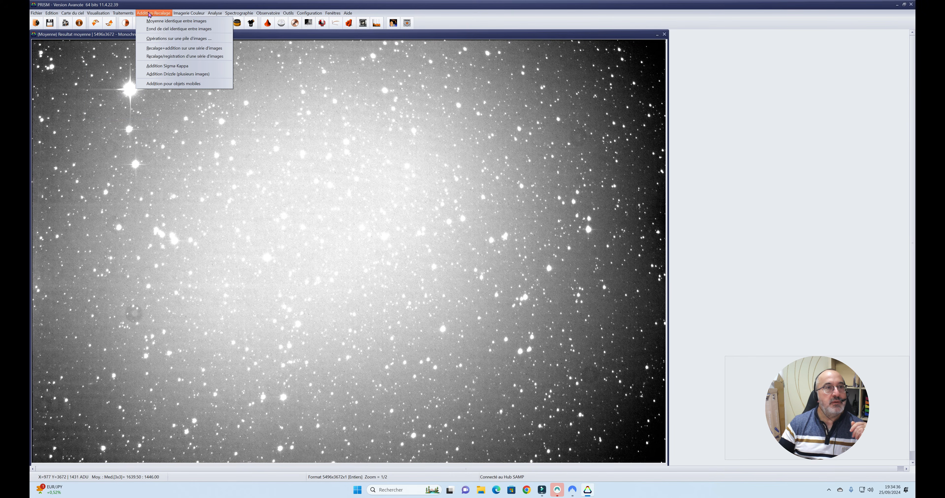
click(158, 41)
click(369, 232)
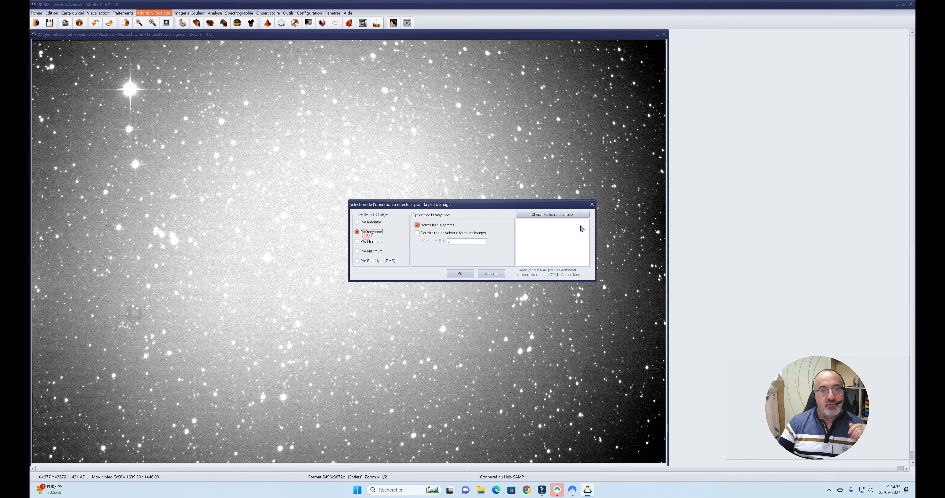
click(566, 215)
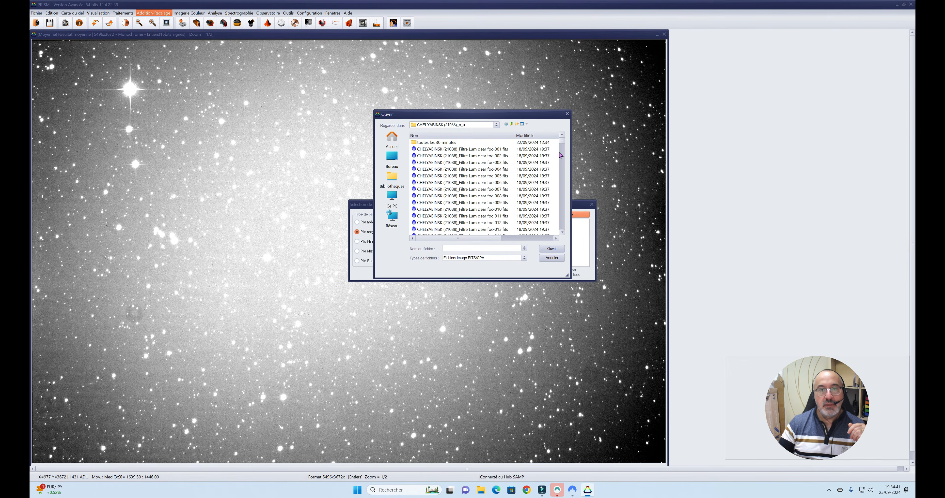
drag(554, 151, 490, 321)
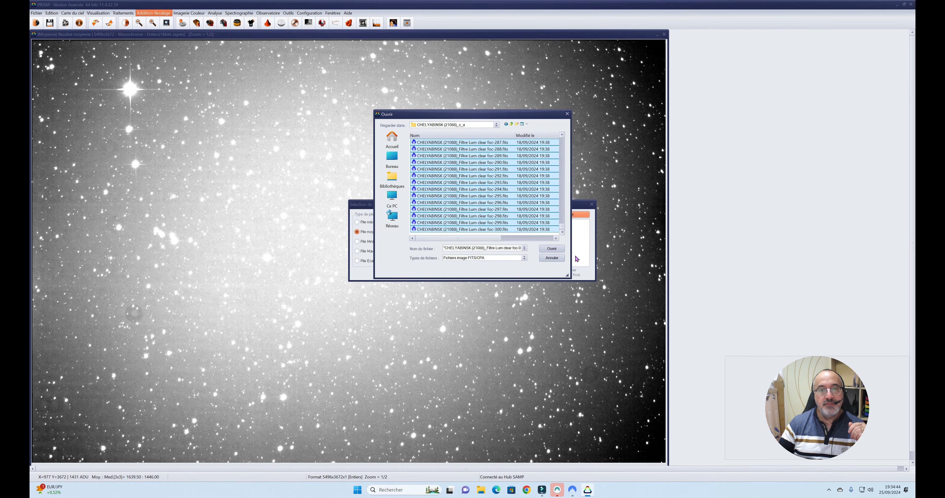
click(549, 250)
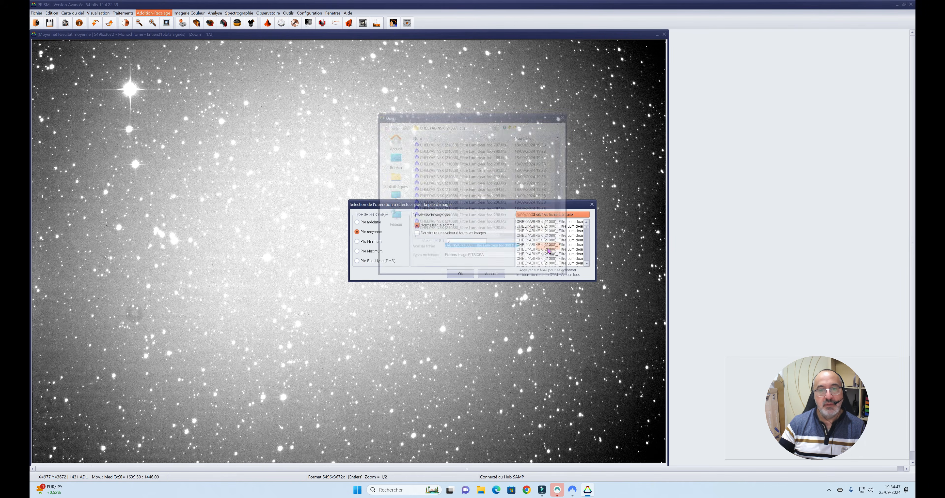
click(459, 275)
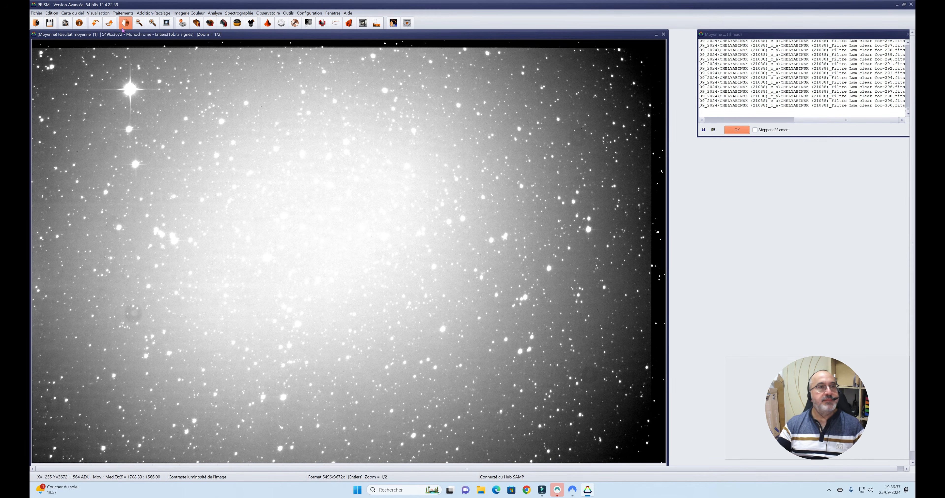
- Set the new mean image's display thresholds to 4826 high and 4109 low, and place a magnifier window over it
drag(140, 39, 211, 60)
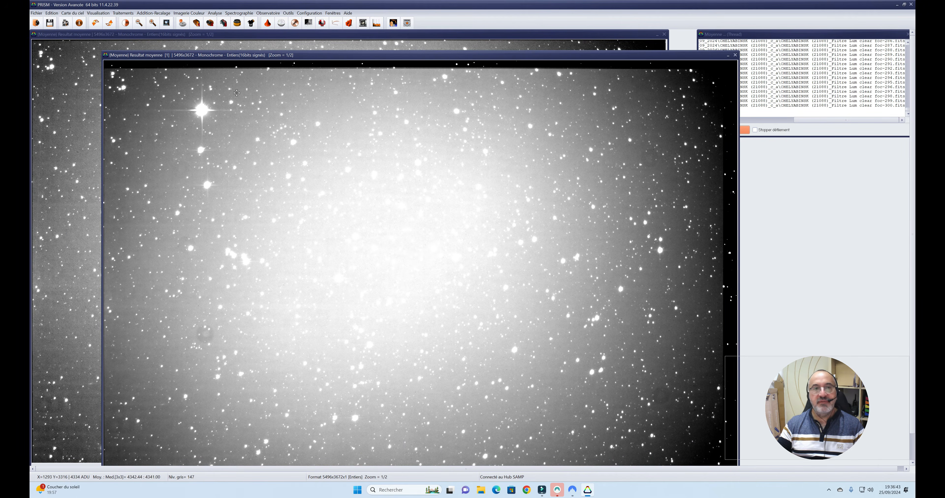
click(125, 23)
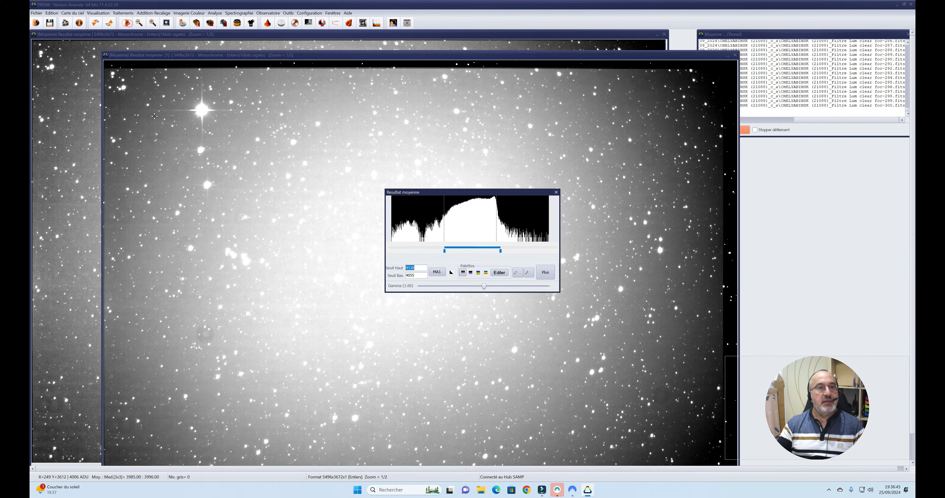
drag(501, 251, 520, 251)
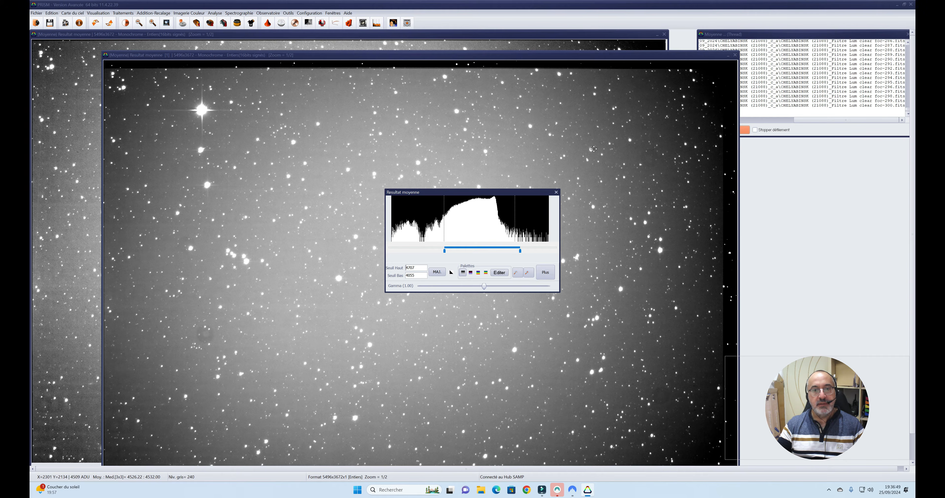
drag(482, 250, 710, 121)
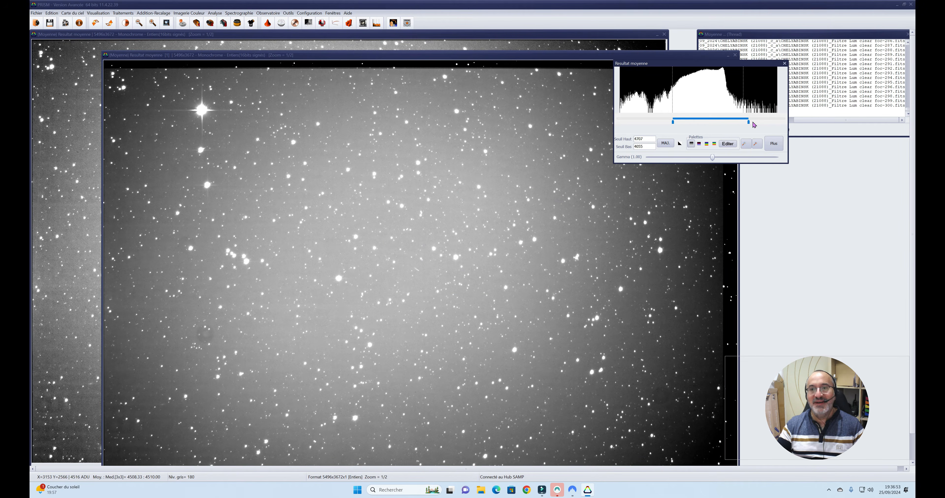
drag(748, 123, 763, 128)
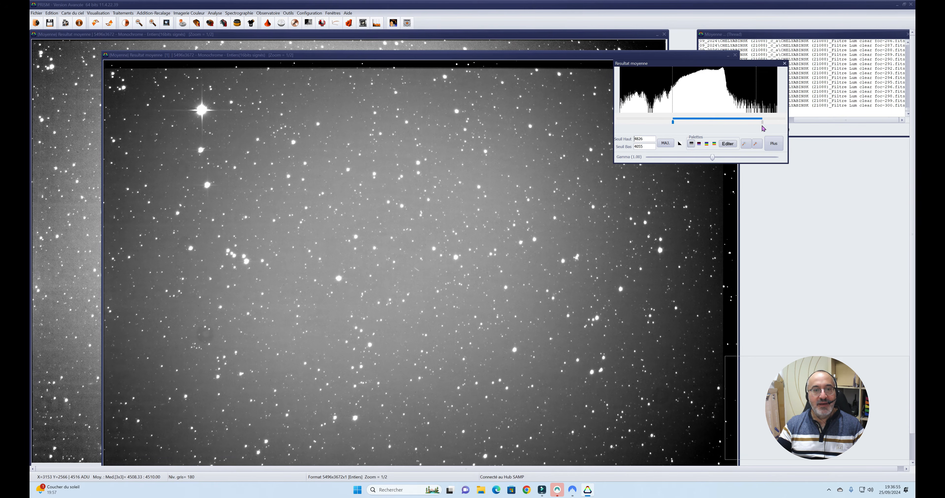
drag(672, 122, 679, 128)
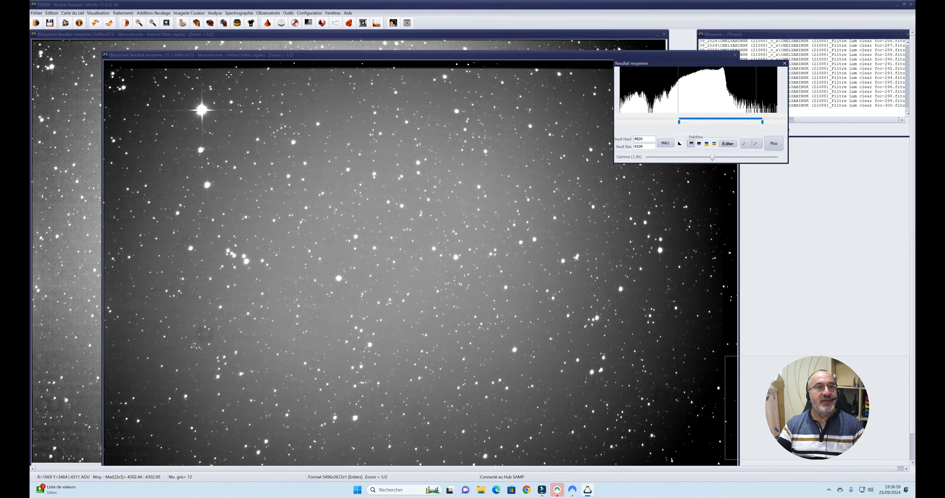
click(166, 23)
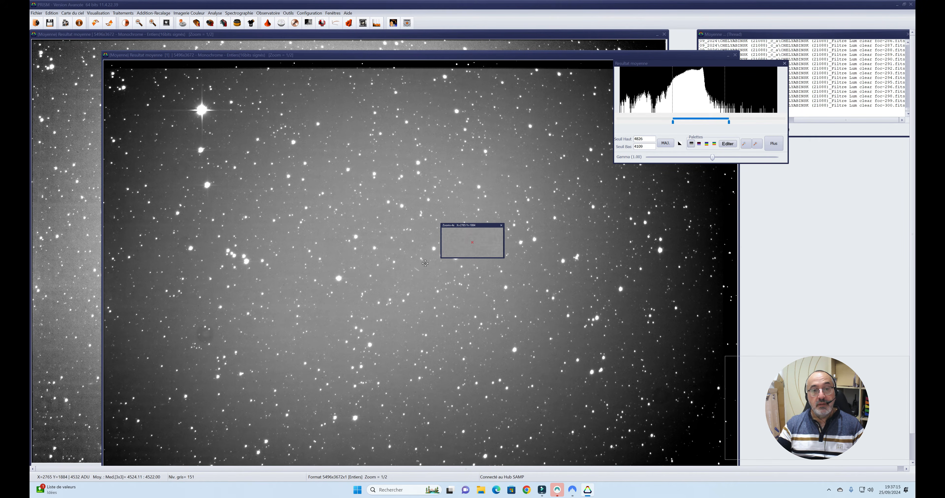
mouse_move(470, 225)
mouse_down()
mouse_move(609, 254)
mouse_move(619, 228)
mouse_up()
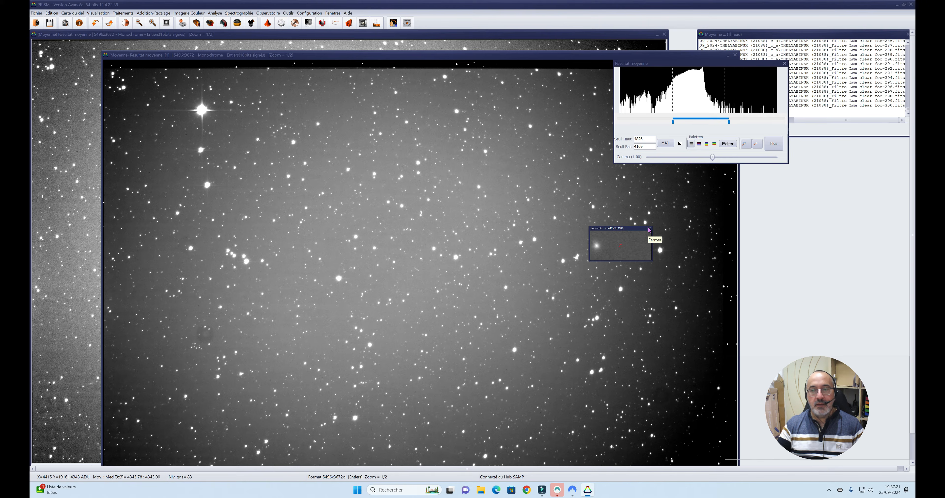
- Run a local ASTAP astrometric resolution on the new mean image with the proposed parameters
right_click(355, 210)
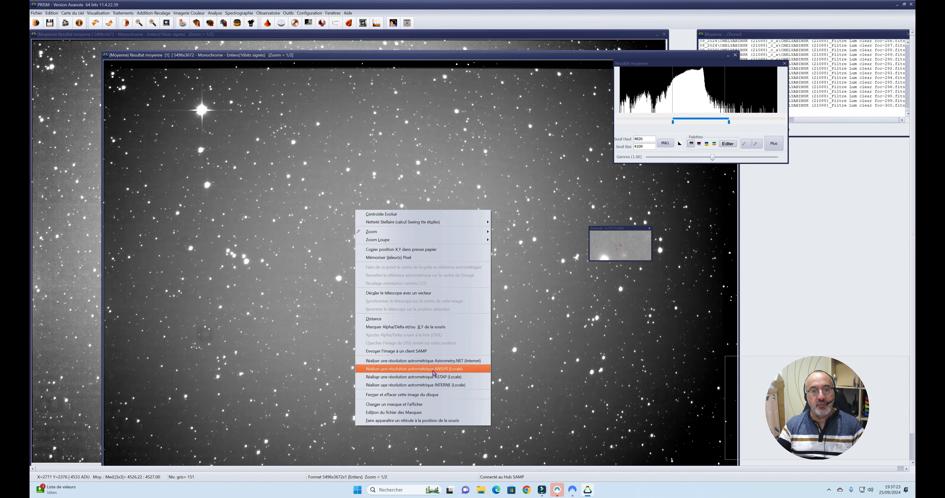
click(436, 377)
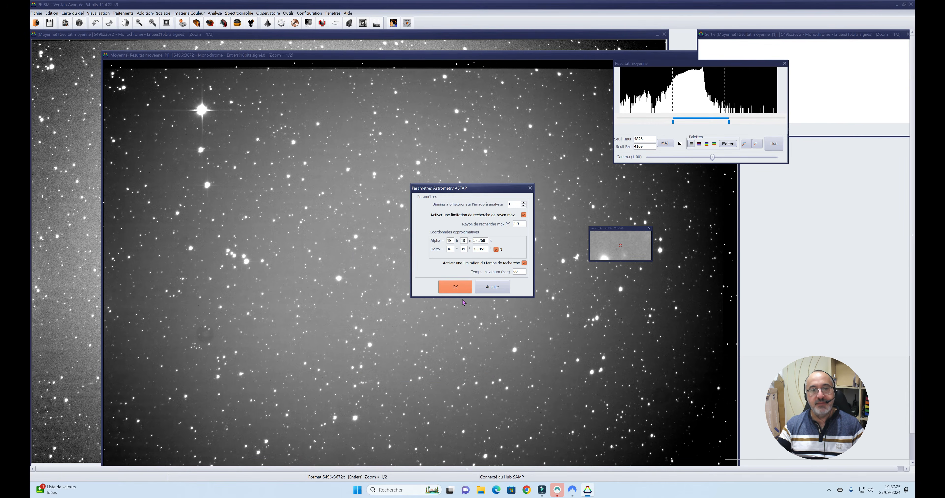
click(452, 285)
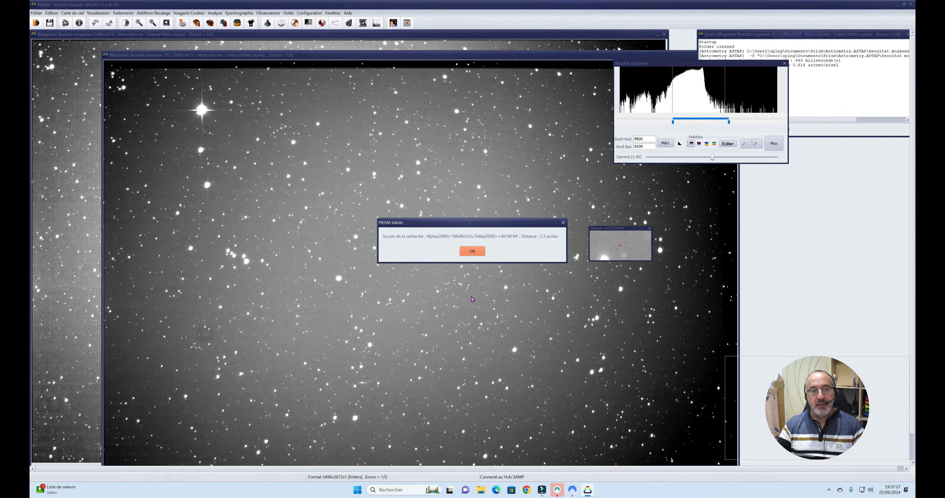
click(472, 256)
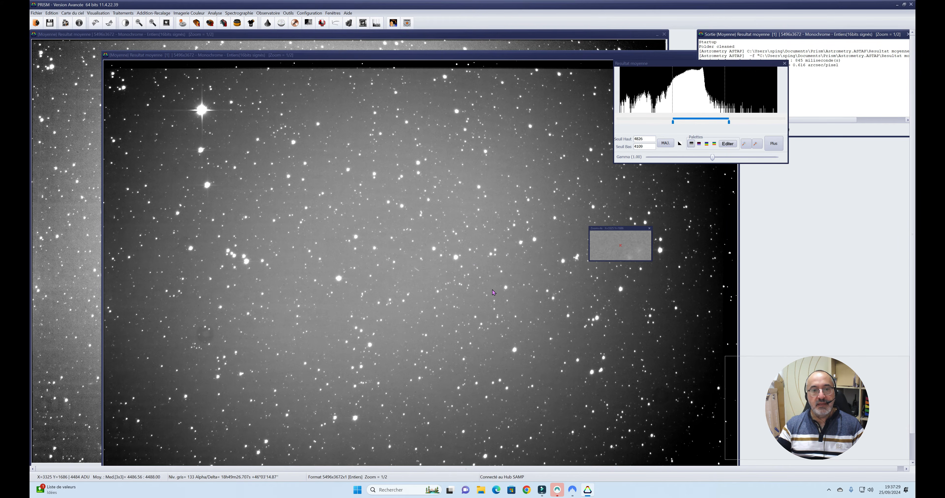
- Show the asteroid and comet positions on the solved mean image without including the discoveries file, and zoom in on the labelled asteroid's trail
drag(912, 154, 911, 184)
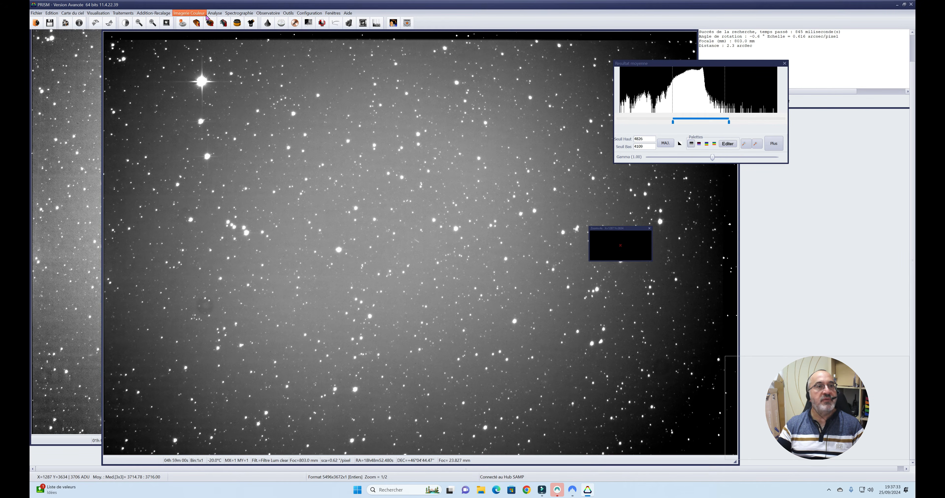
click(217, 13)
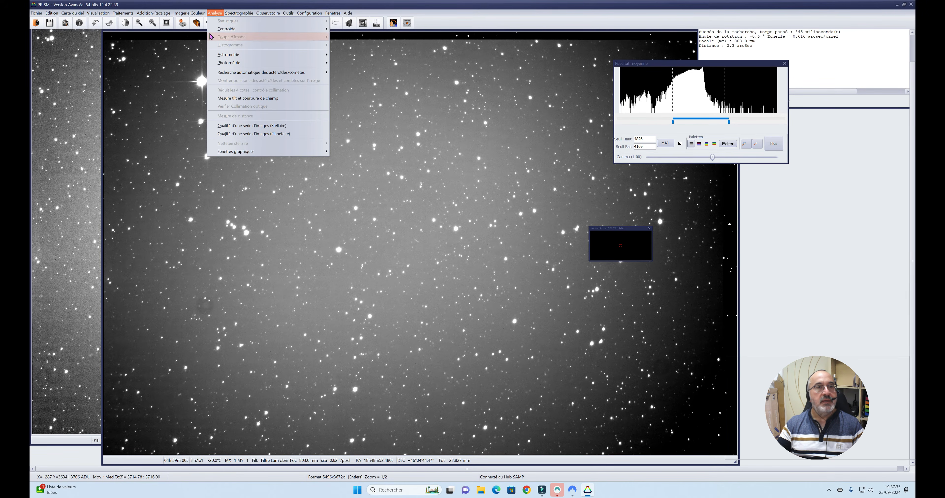
click(428, 228)
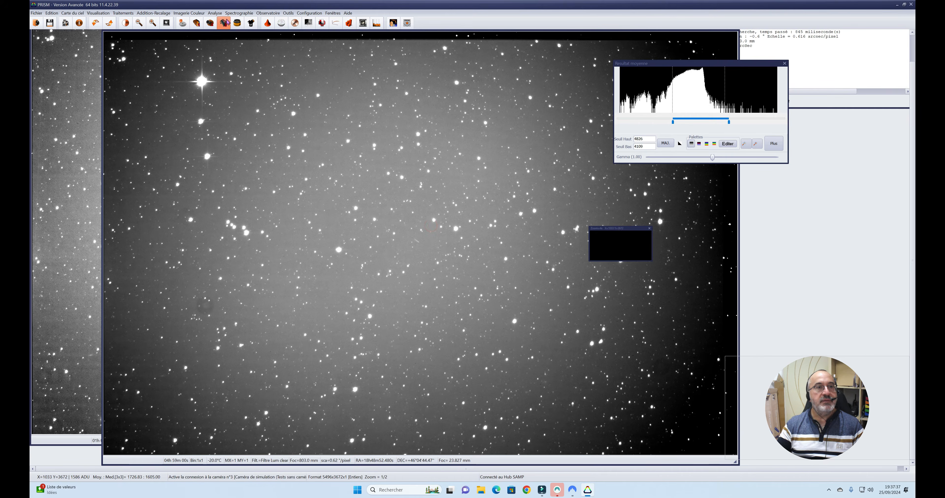
click(217, 15)
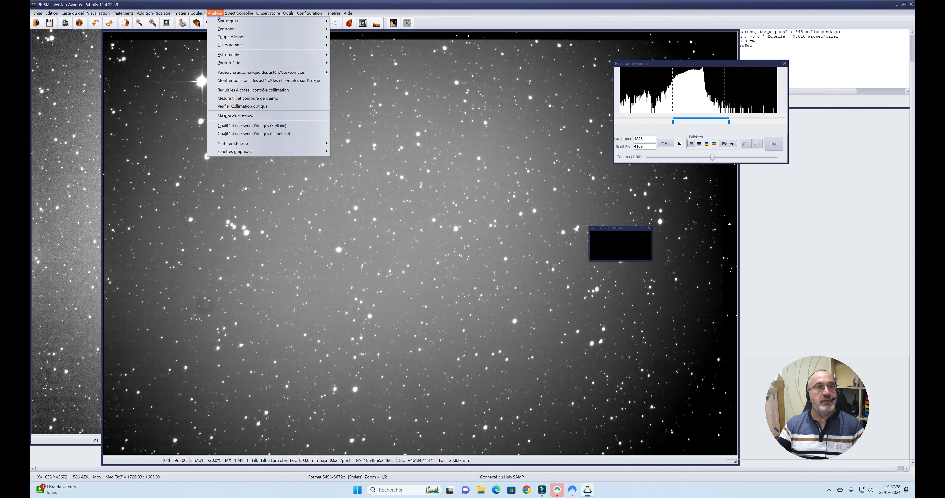
click(237, 81)
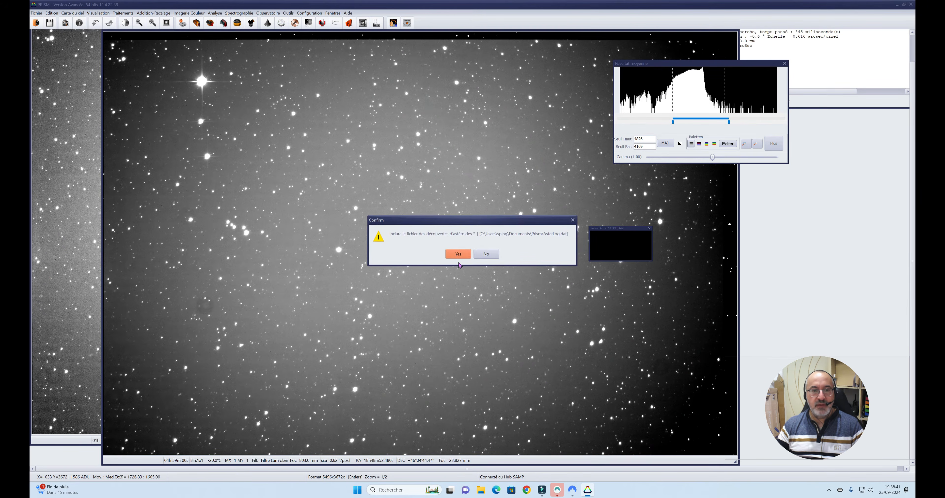
click(486, 255)
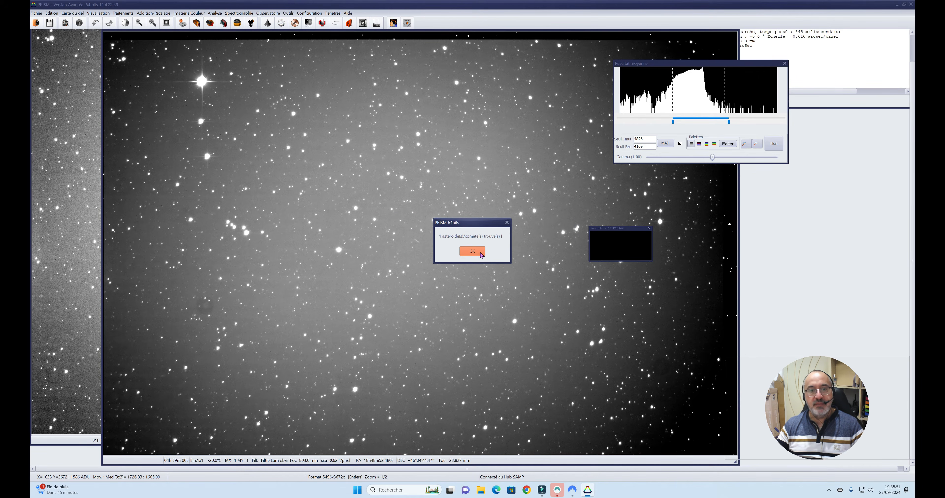
click(477, 256)
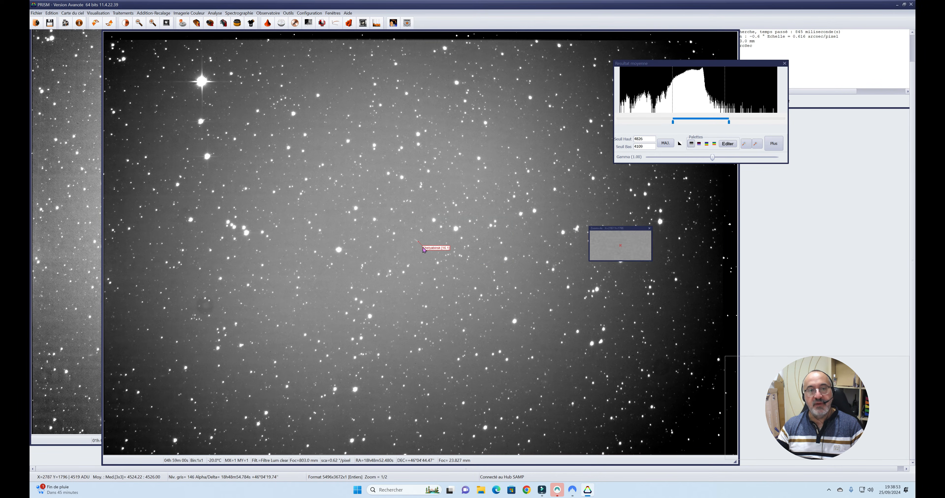
click(152, 23)
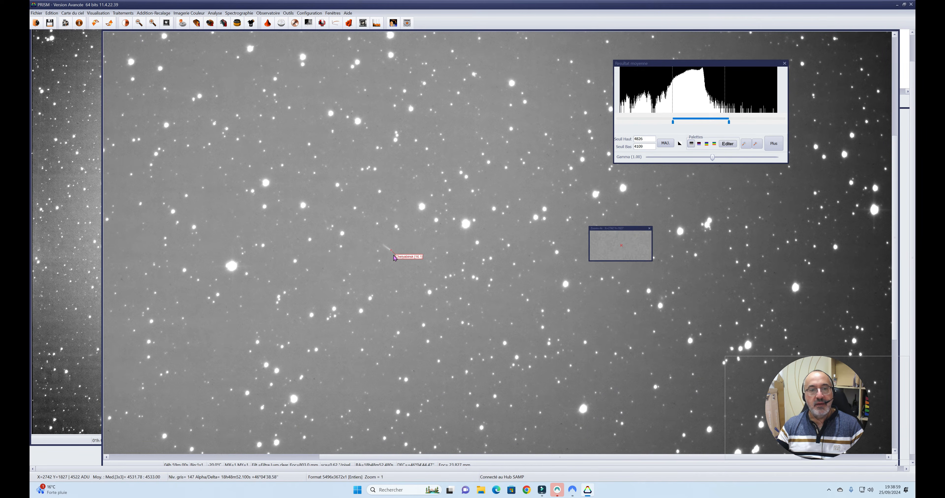
click(152, 23)
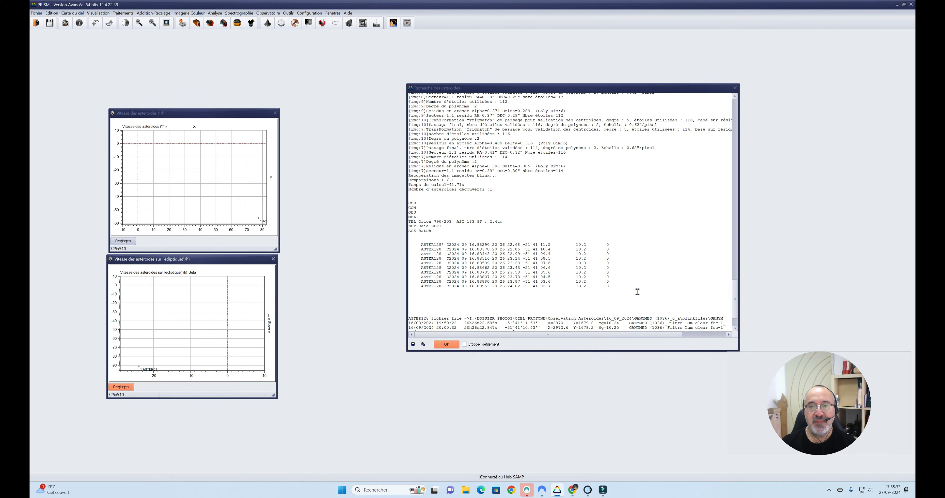
- Highlight the MPC header and ASTER120 measurement lines in the search report and compare them with Tycho's MPC1992-format report for Ganymed
click(624, 289)
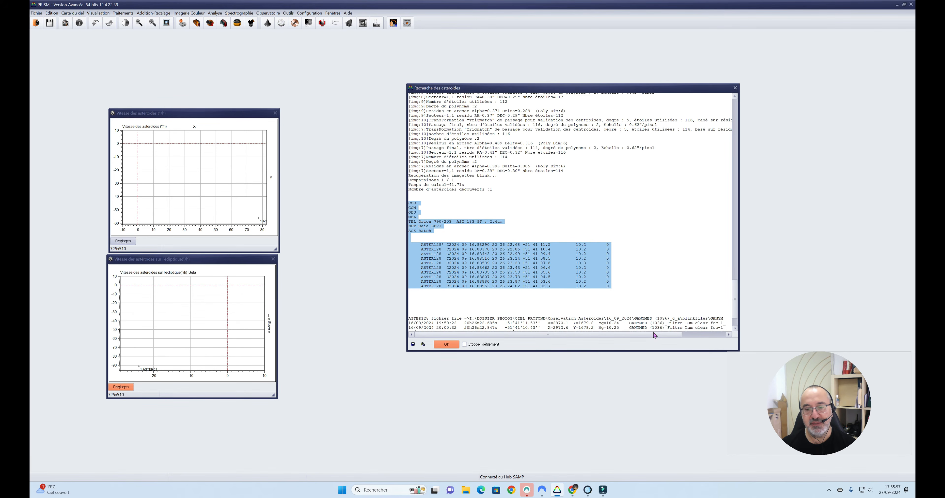
click(587, 490)
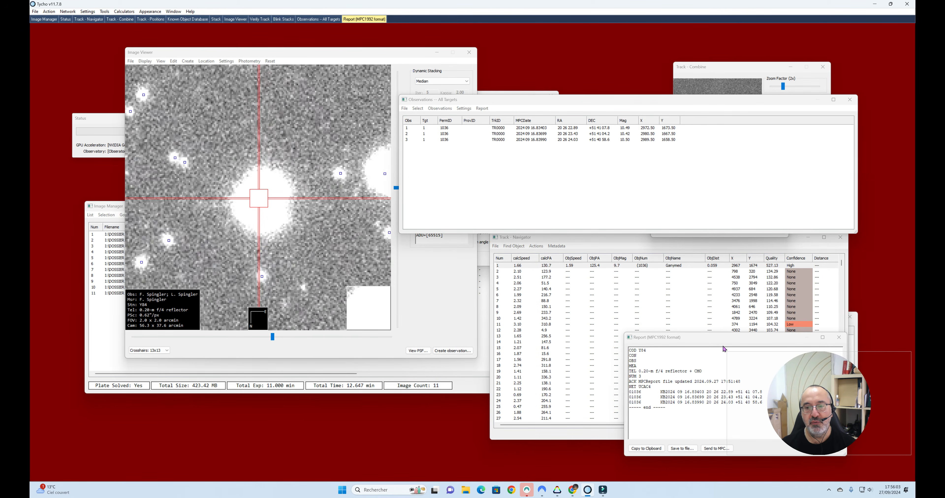
drag(721, 344, 362, 358)
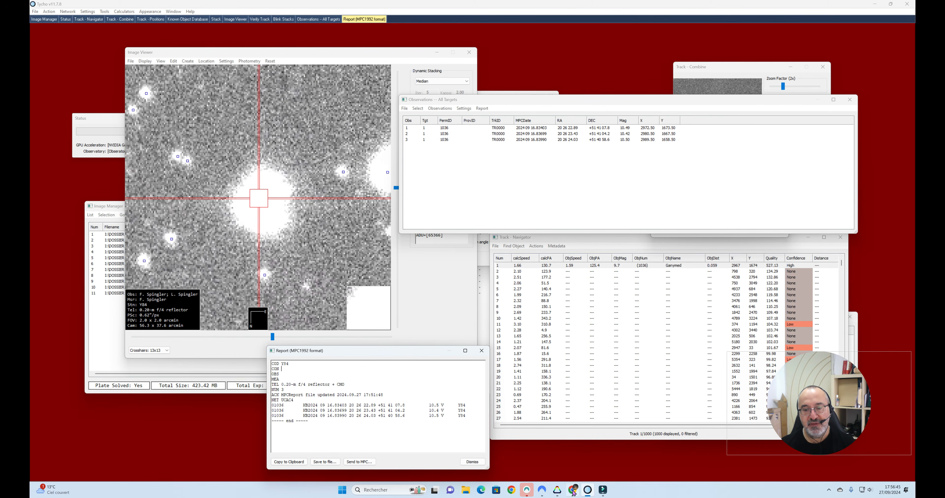
click(556, 490)
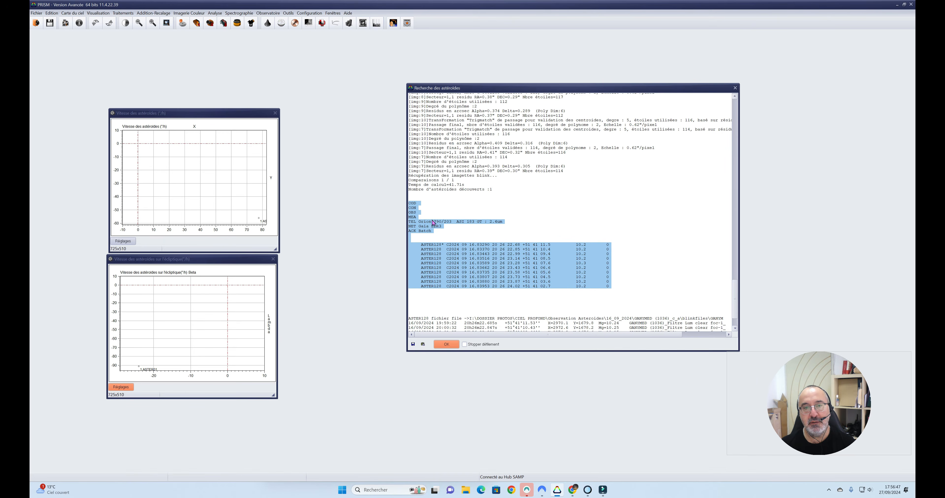
mouse_move(597, 495)
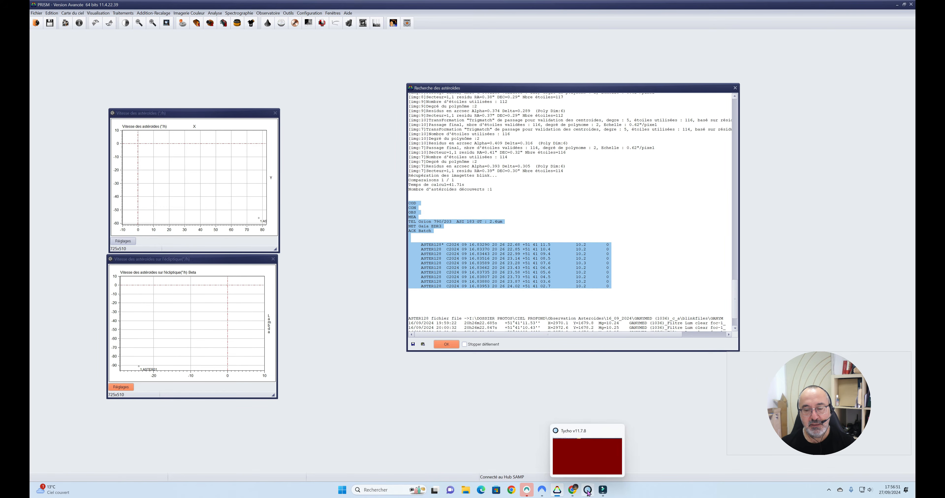
click(587, 491)
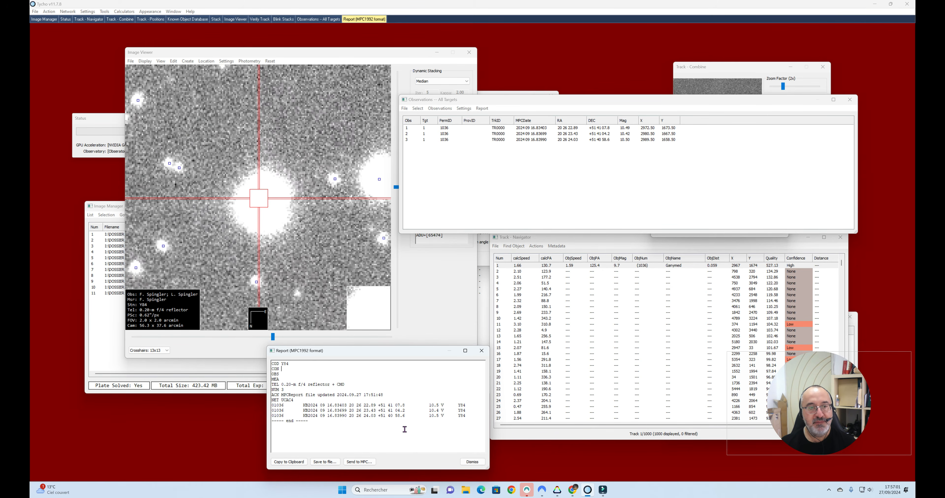
click(557, 492)
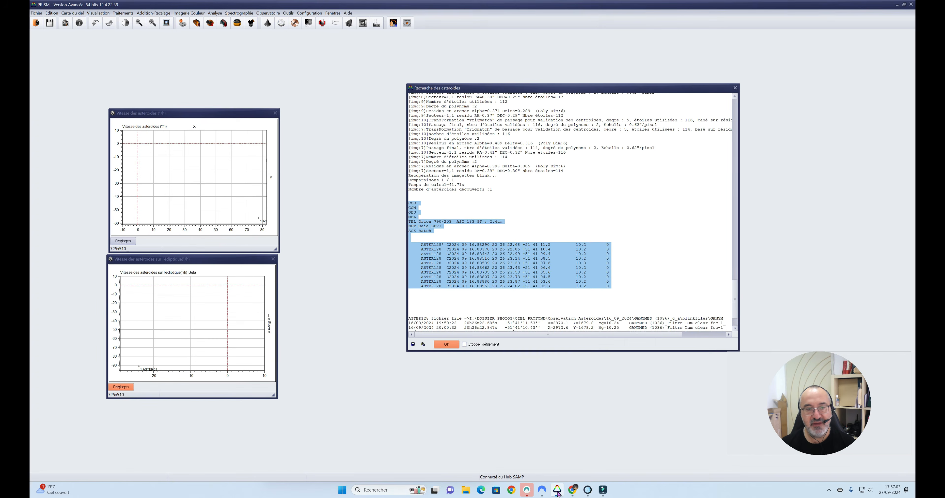
- Close the asteroid search report and both asteroid velocity graphs
click(735, 88)
click(275, 113)
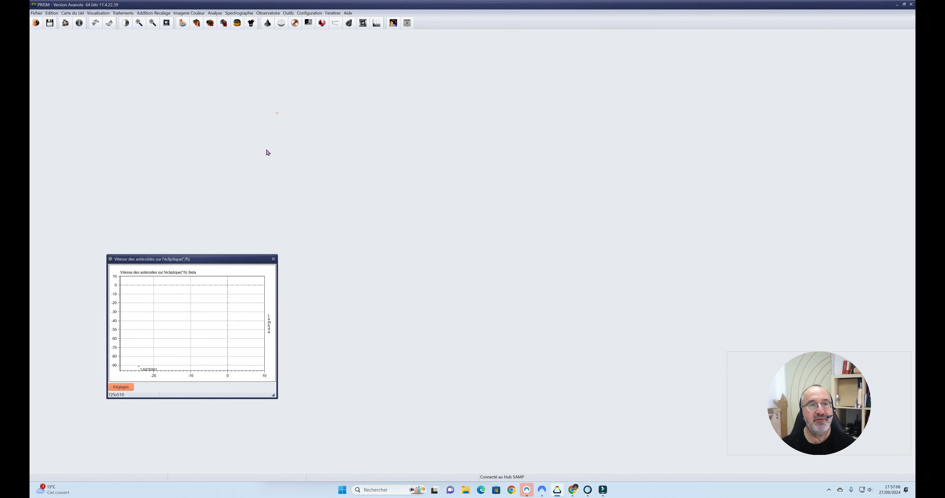
click(273, 259)
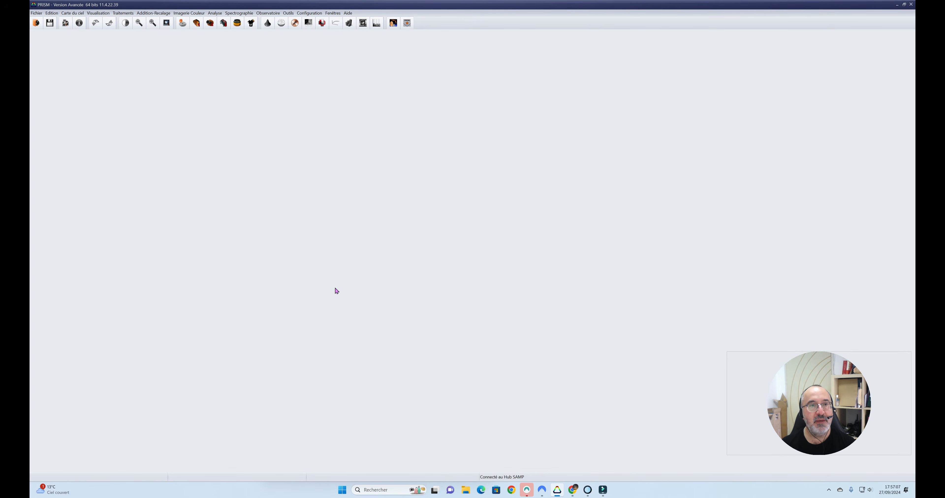
- Start a blink image verification with all ten GANYMED (1036) CPA files from the blinkfiles folder, keeping the proposed settings
click(214, 13)
mouse_move(241, 74)
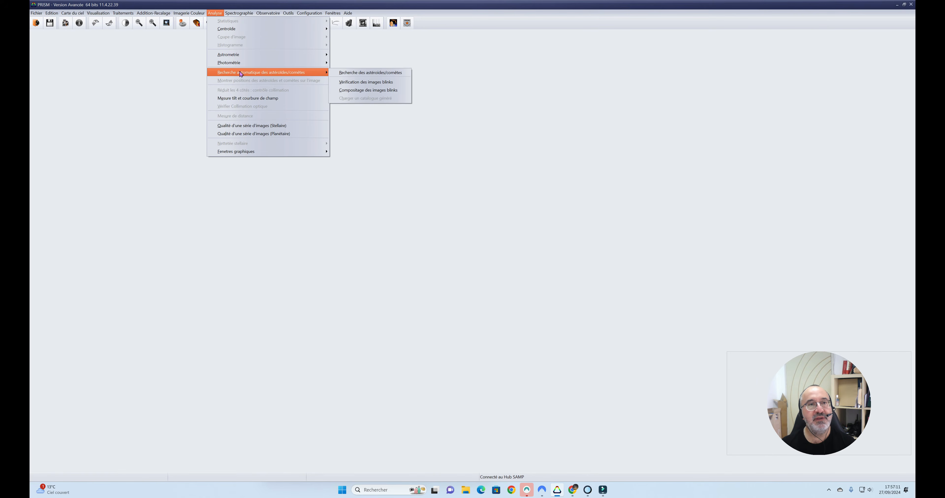
click(363, 84)
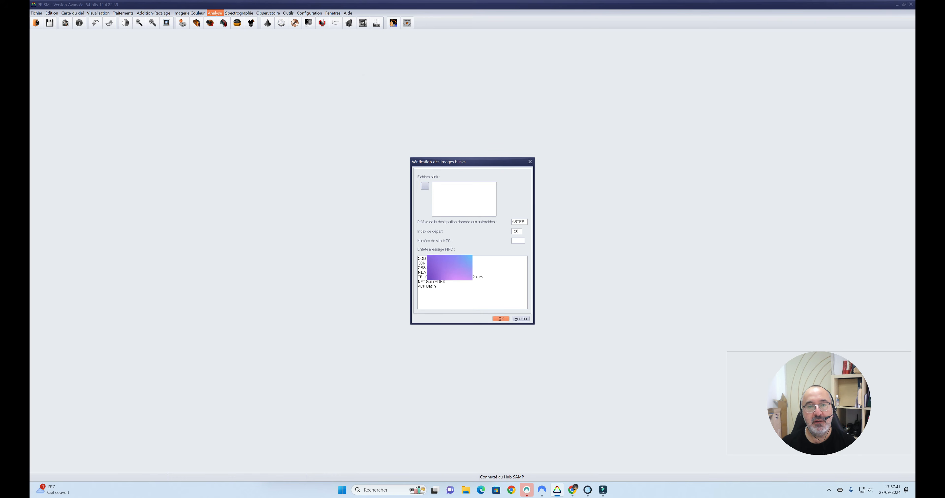
drag(450, 268, 426, 268)
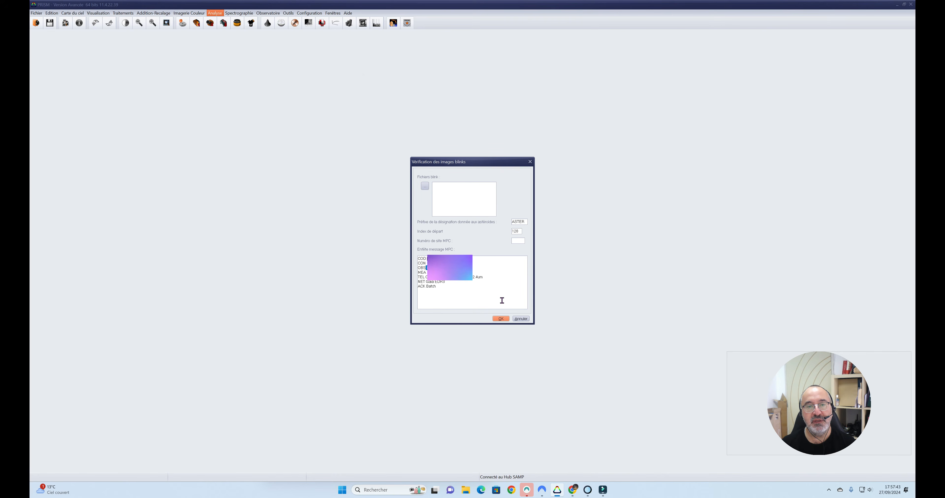
click(425, 187)
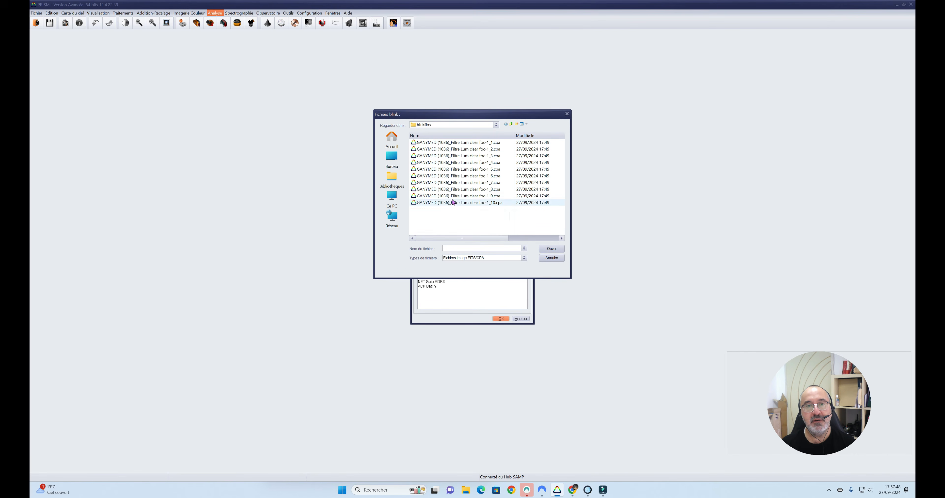
click(511, 124)
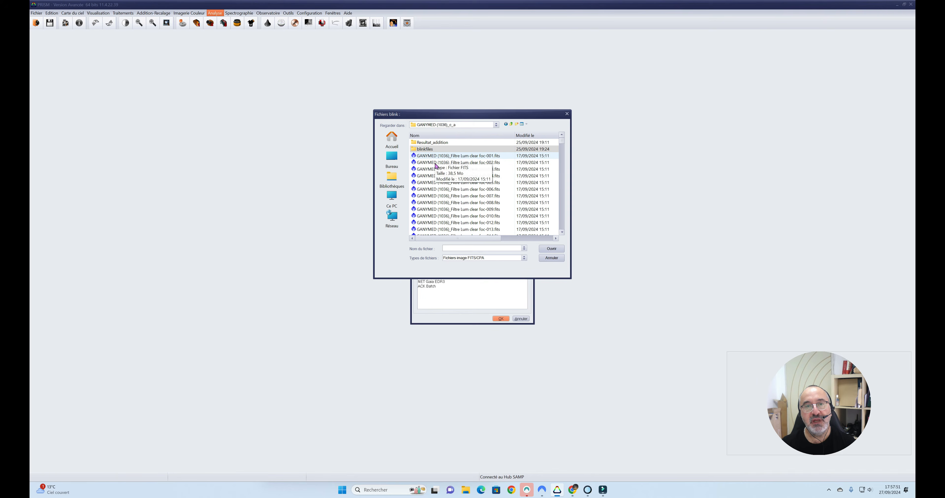
click(428, 150)
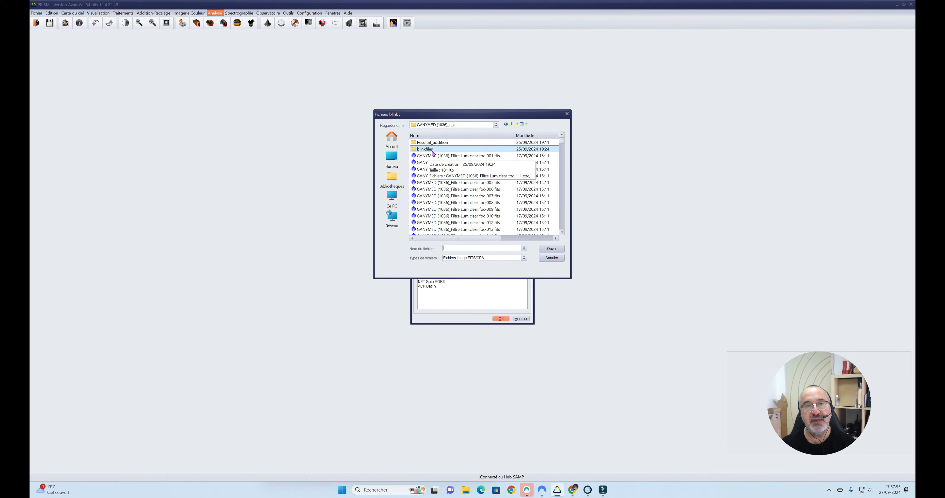
double_click(432, 153)
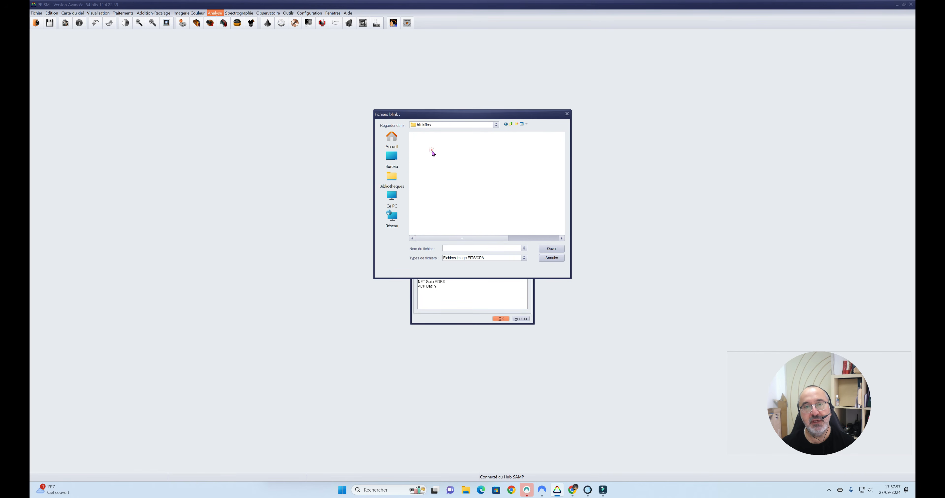
drag(451, 213, 423, 147)
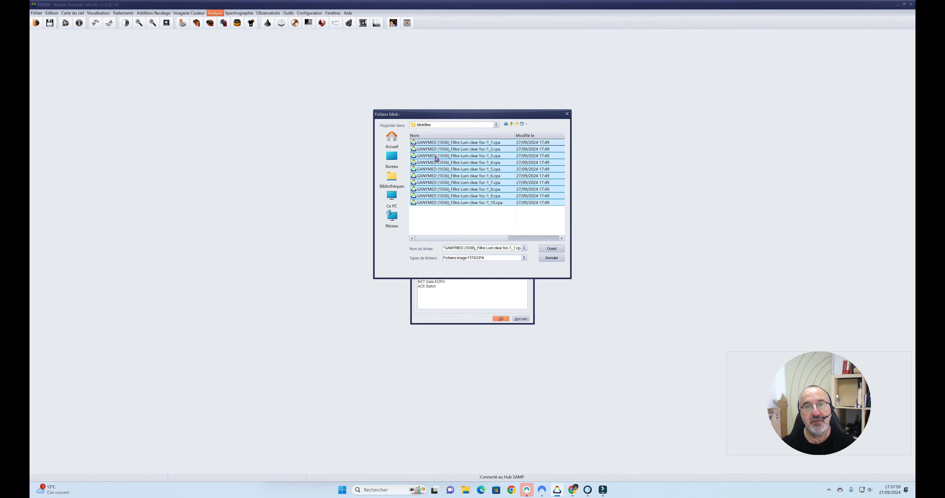
click(551, 249)
click(501, 319)
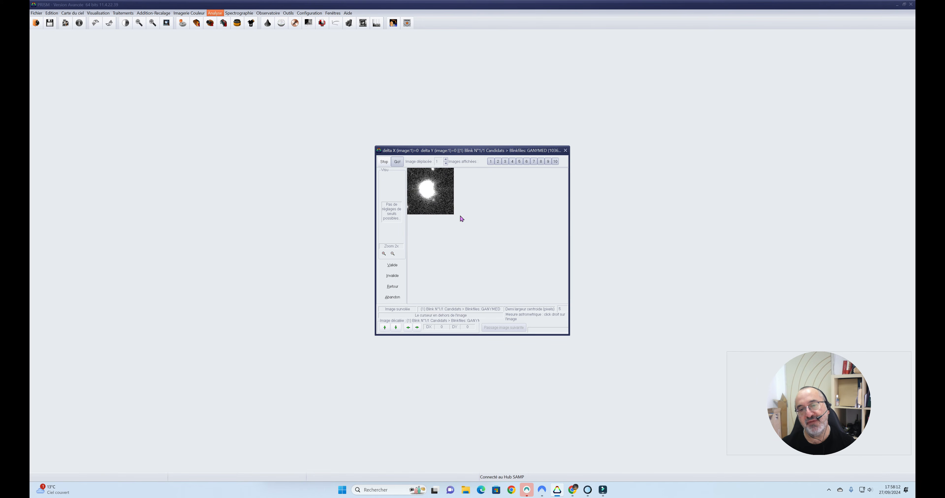
- Close the viewer of the Ganymed blink candidate and dismiss the error message
click(393, 265)
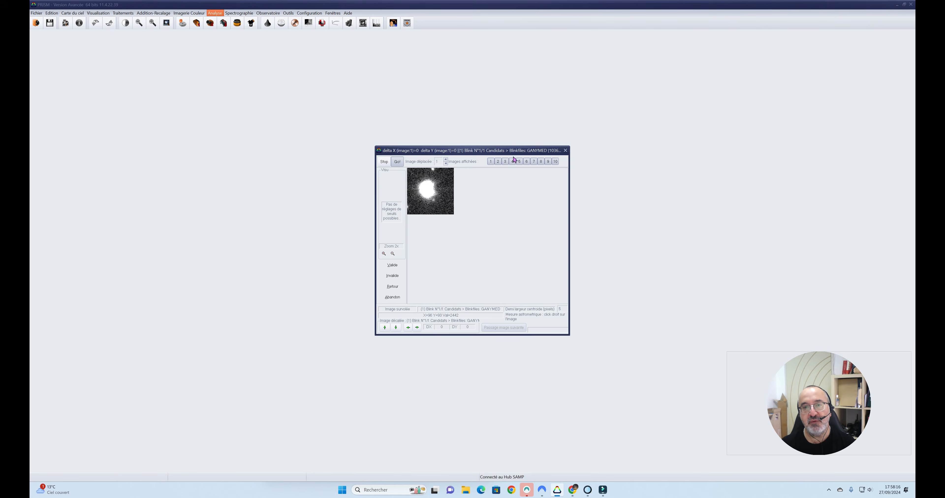
click(565, 151)
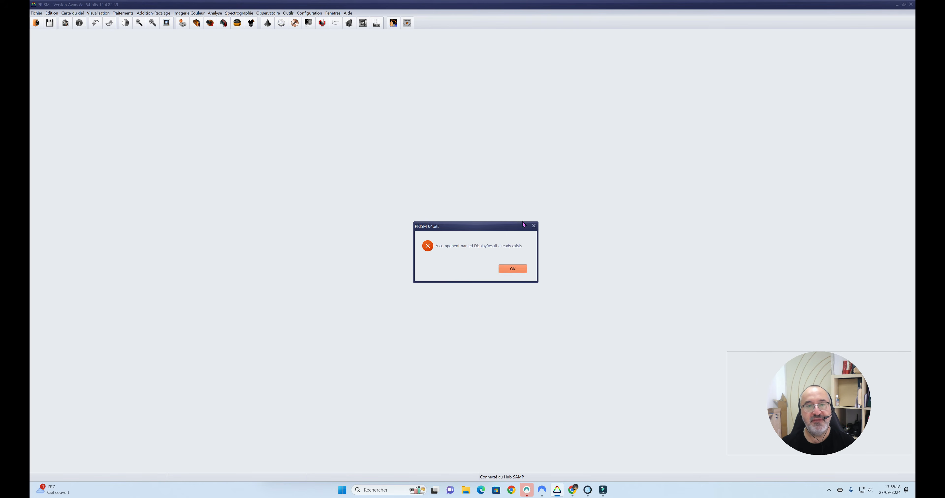
click(512, 270)
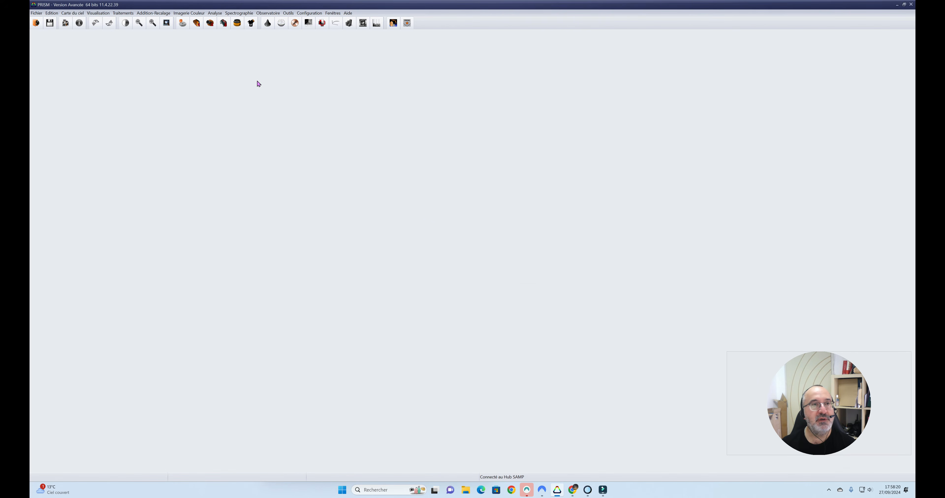
- Try to composite all ten GANYMED (1036) blink images from the blinkfiles folder
click(219, 14)
mouse_move(236, 76)
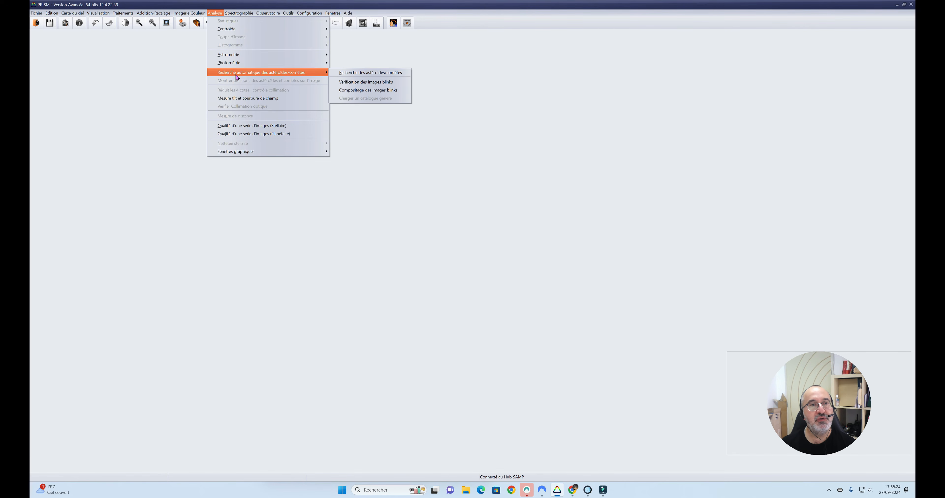
click(390, 92)
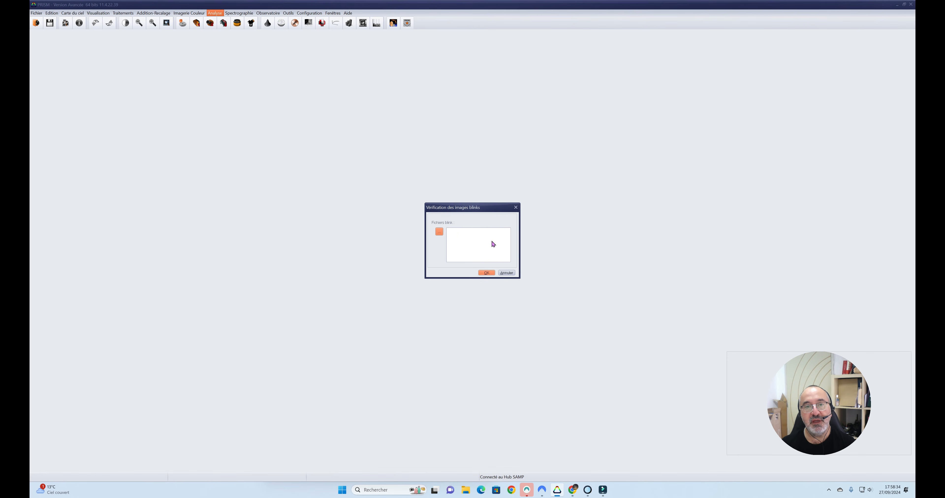
click(439, 232)
key(ctrl+a)
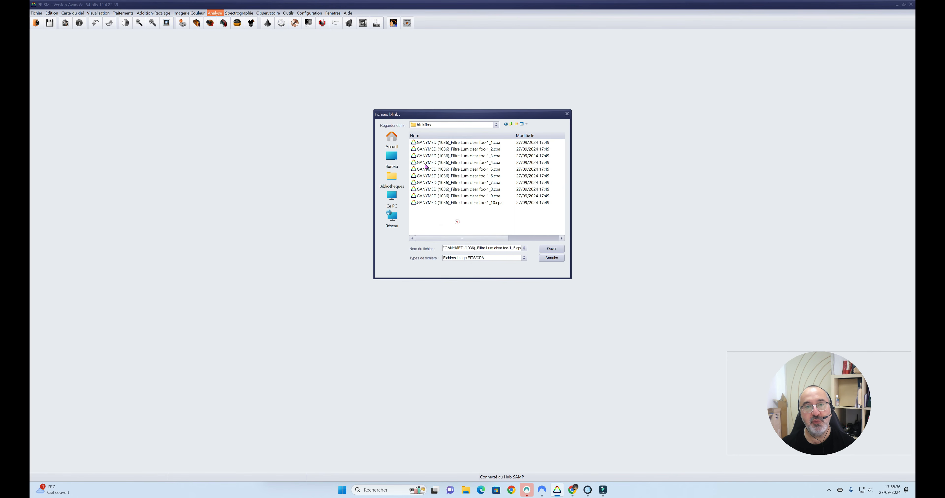
click(551, 249)
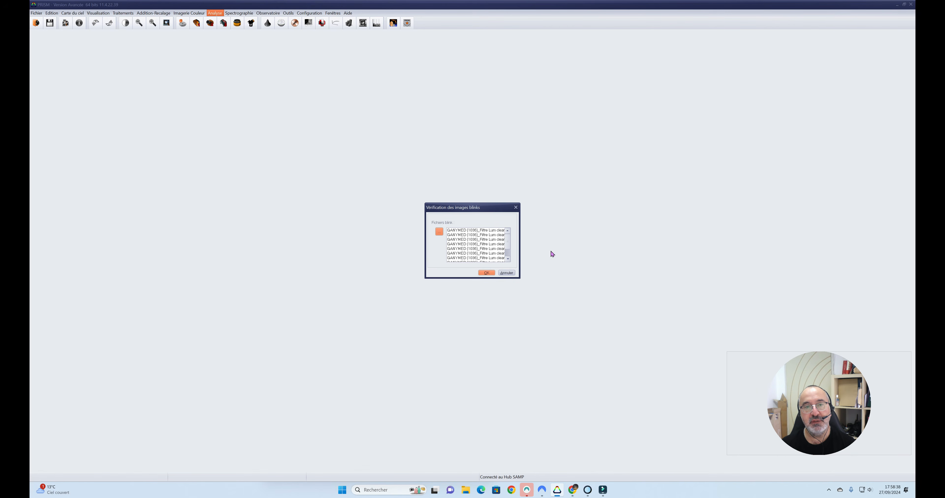
click(486, 273)
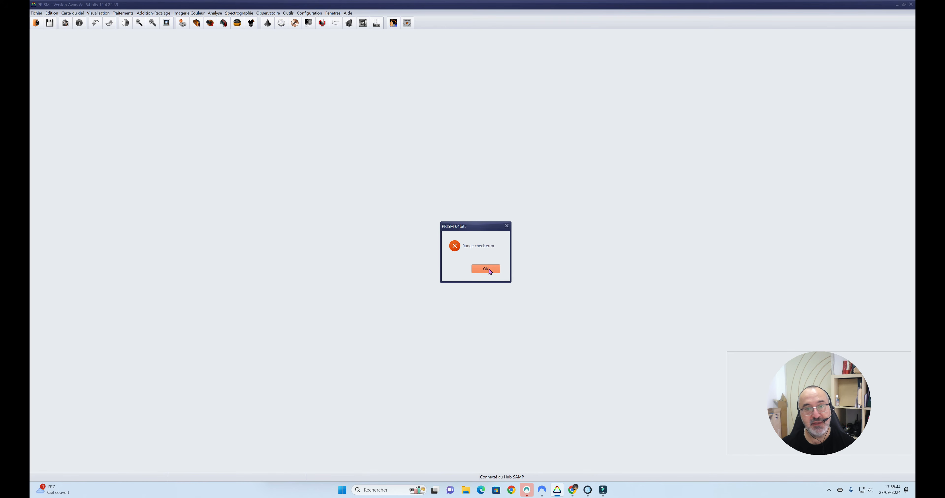
click(489, 270)
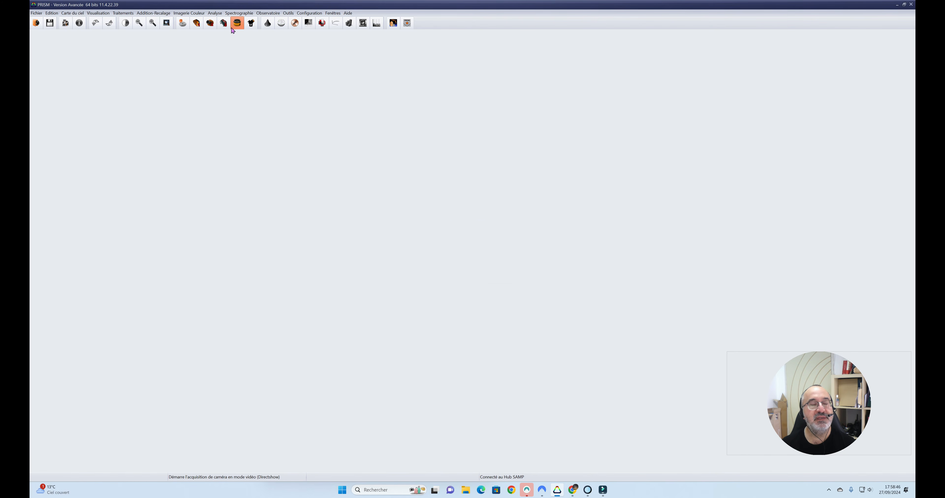
- Open the image GANYMED (1036)_Filtre Lum clear foc-001.fits from the GANYMED (1036)_c_a folder of the 16_09_2024 observations
click(37, 13)
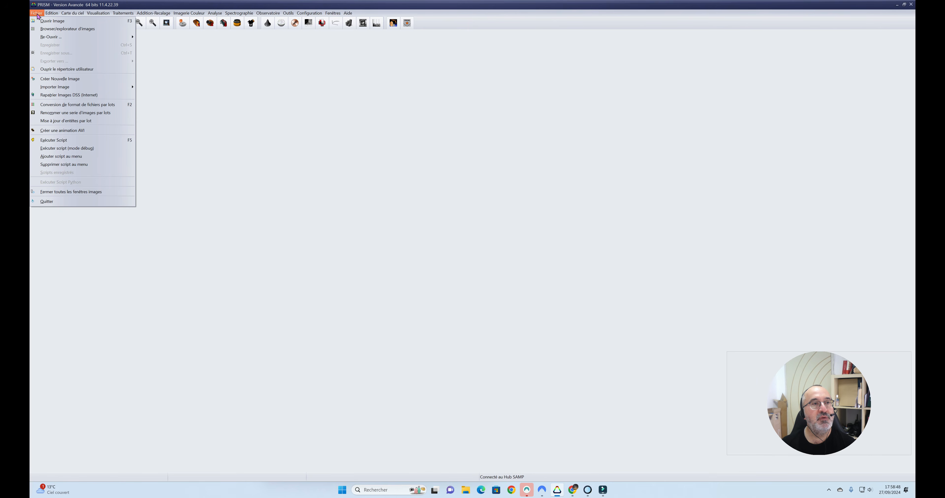
click(50, 21)
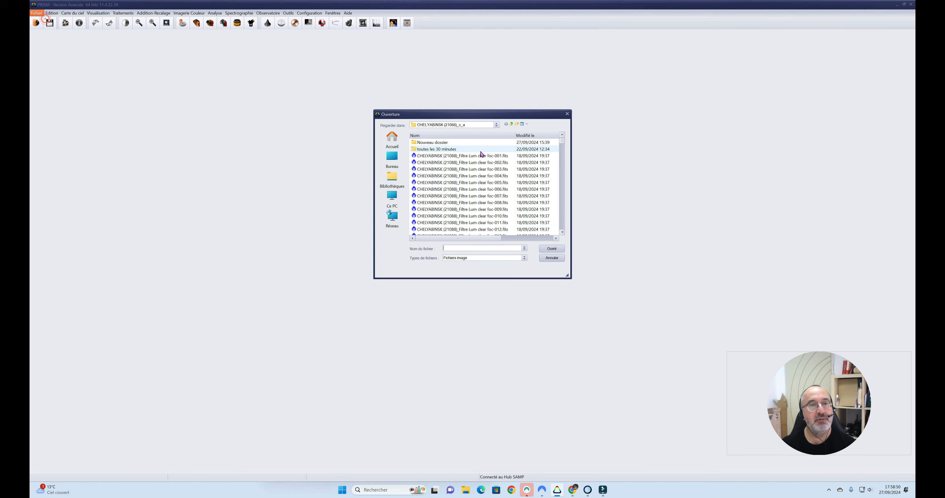
click(511, 124)
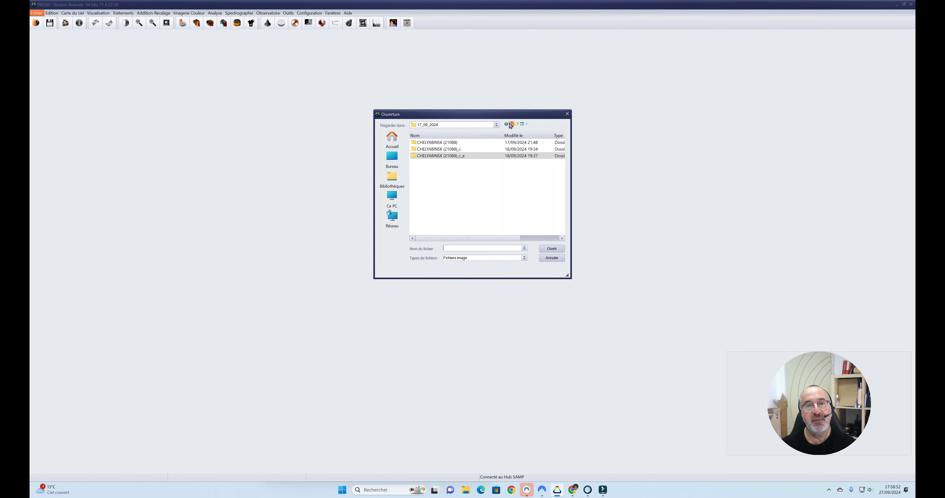
click(511, 124)
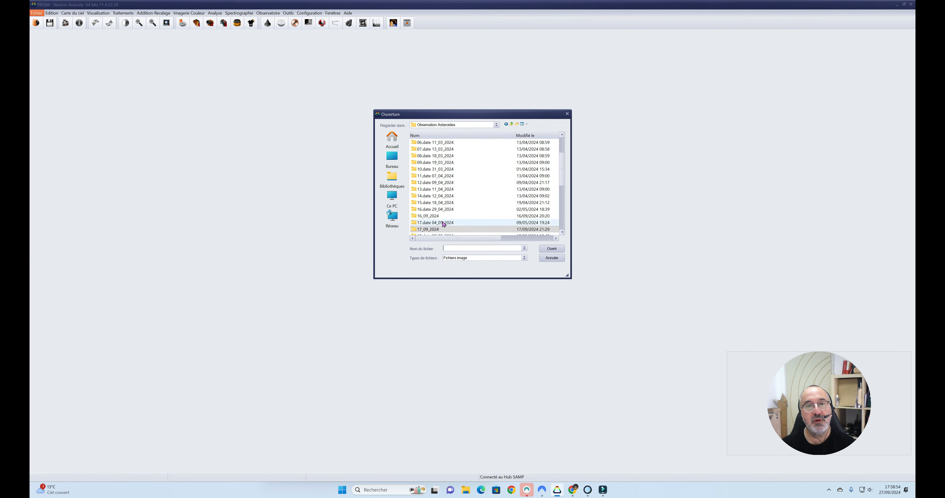
double_click(442, 220)
double_click(435, 156)
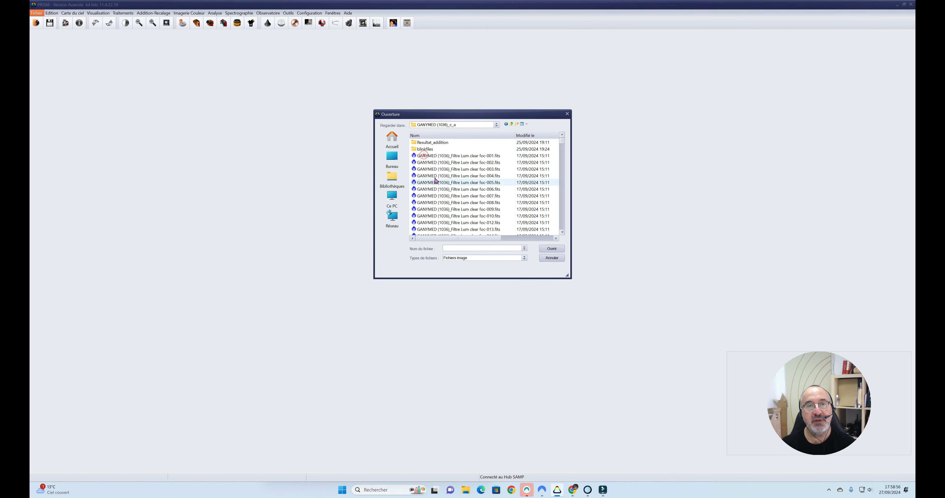
double_click(436, 156)
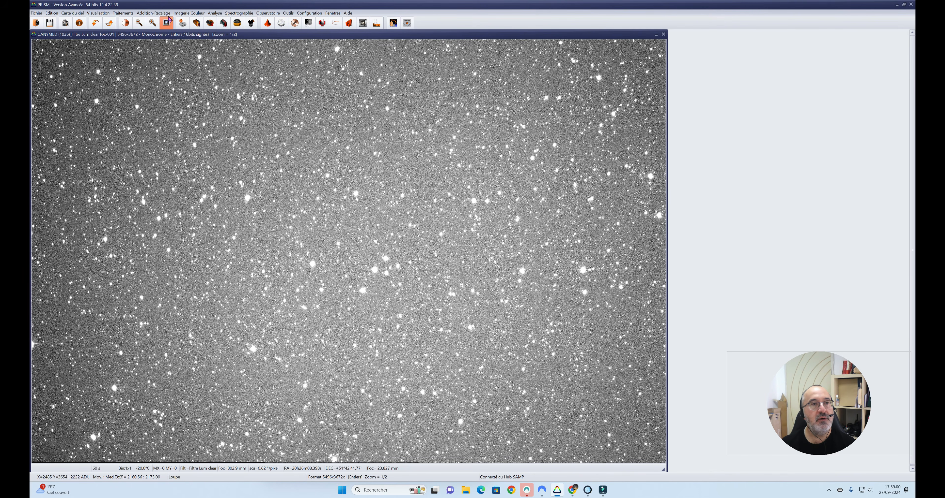
- Load the generated catalogue GANYMED (1036)_Filtre Lum clear foc-001.cat from the GANYMED (1036)_c_a folder onto the open image
click(218, 14)
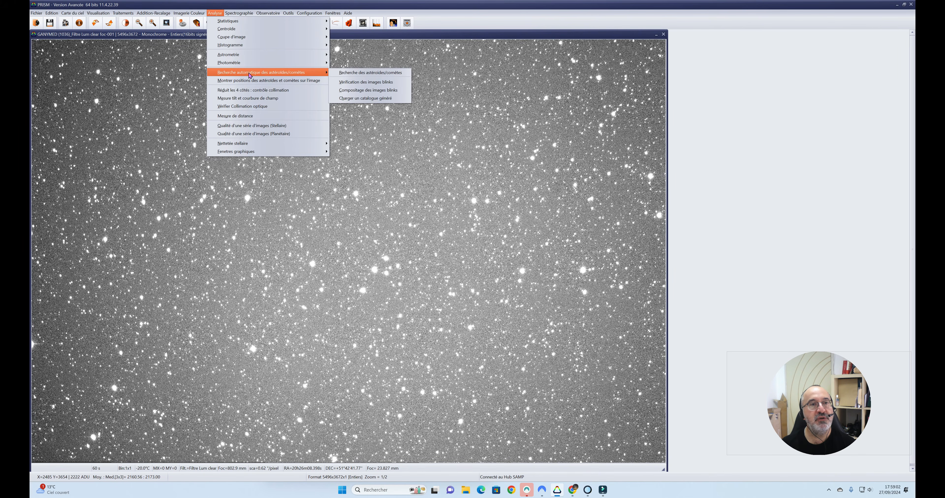
click(373, 99)
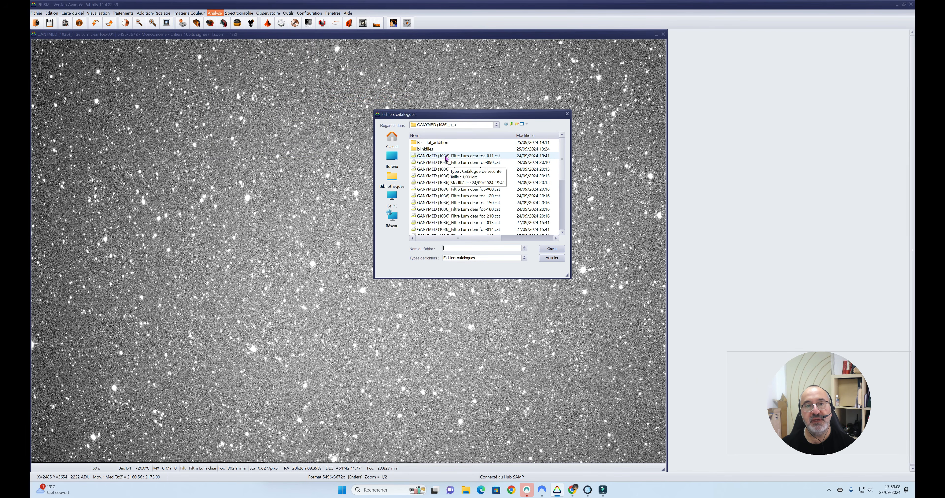
click(446, 157)
scroll(514, 198, down, 2)
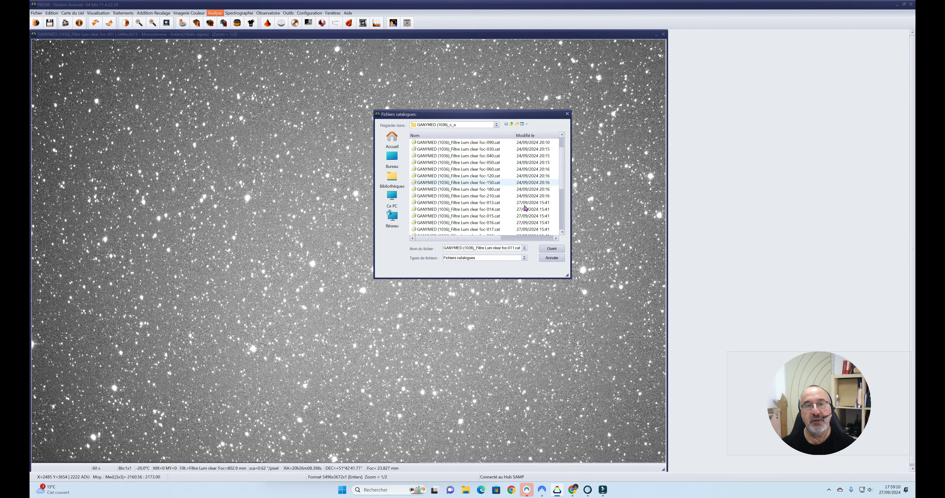
scroll(526, 208, down, 3)
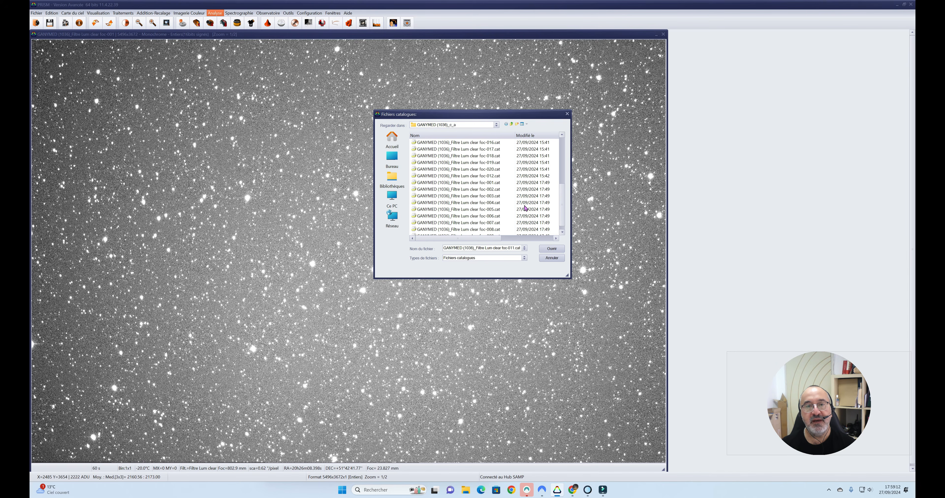
scroll(526, 208, down, 1)
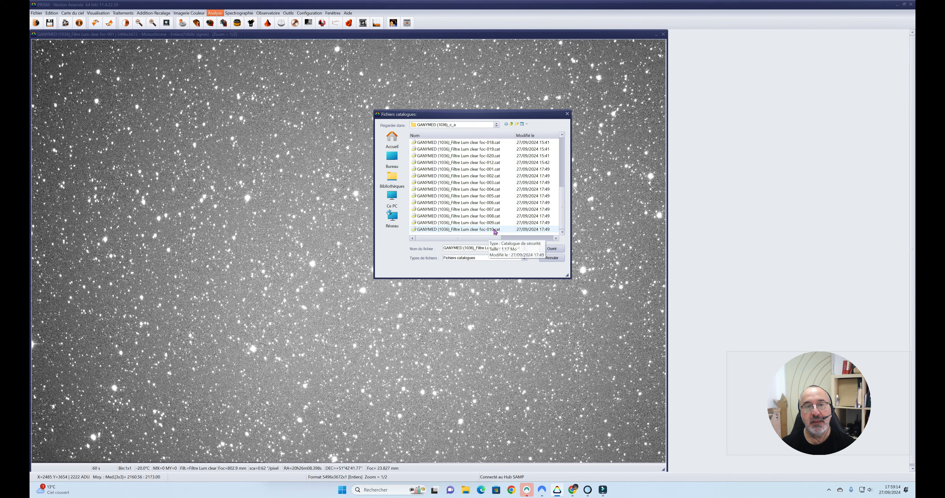
double_click(491, 170)
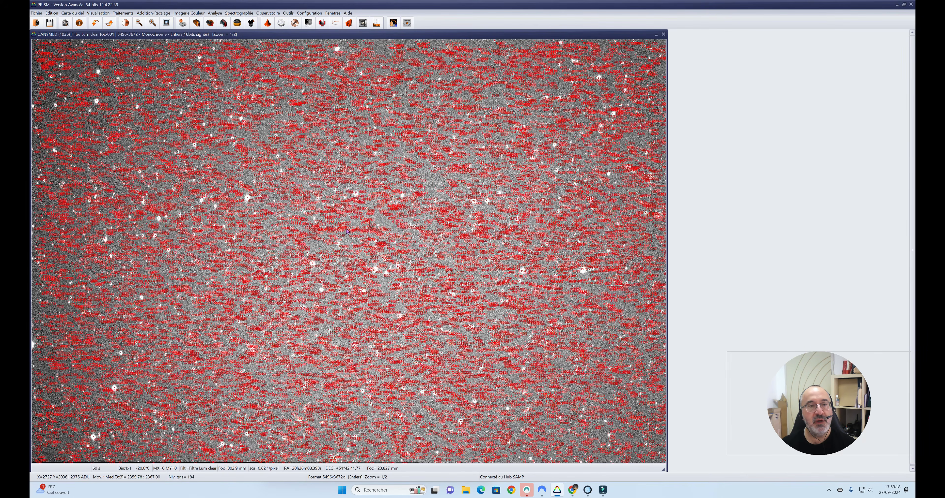
- Examine the red catalogue markers and star labels up close across different areas of the Ganymed image
drag(177, 35, 312, 30)
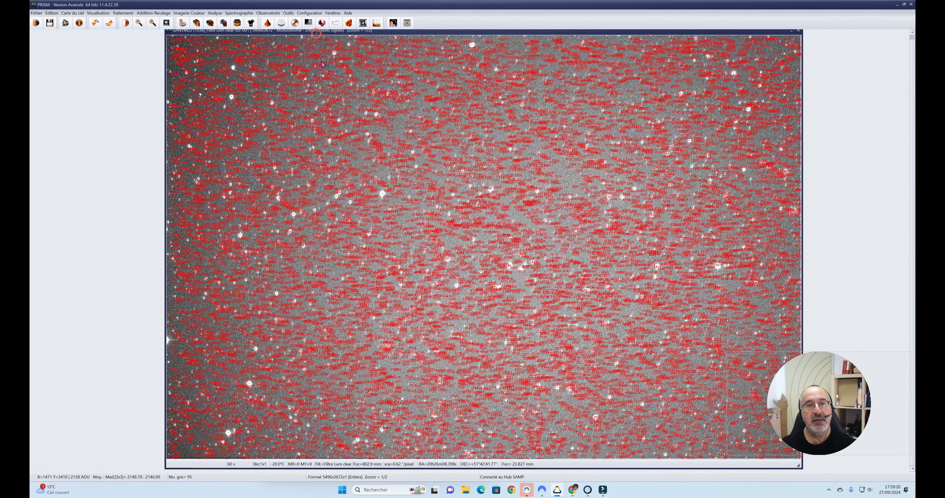
click(153, 23)
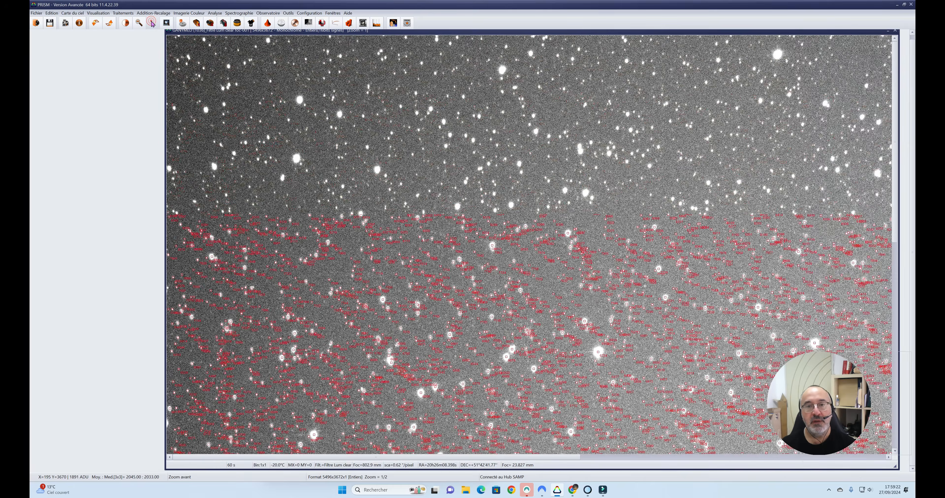
drag(722, 256, 492, 173)
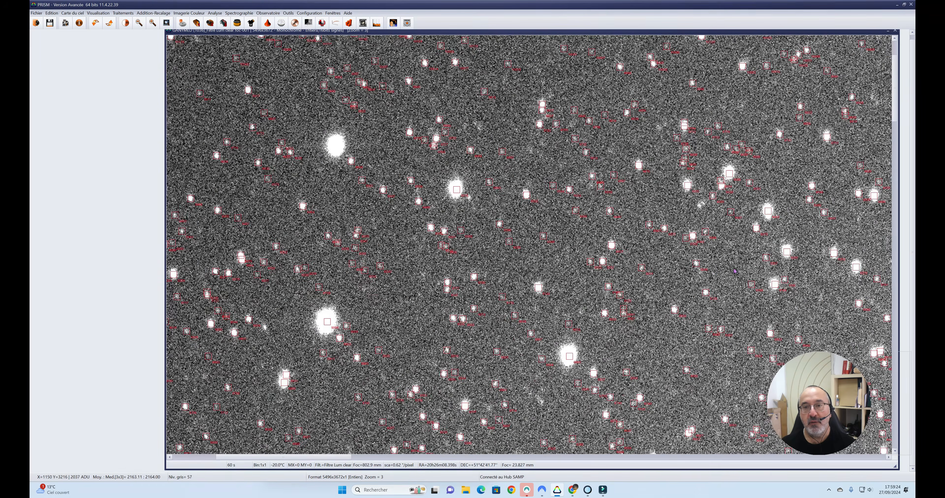
drag(713, 256, 485, 138)
drag(579, 315, 618, 186)
drag(323, 323, 667, 261)
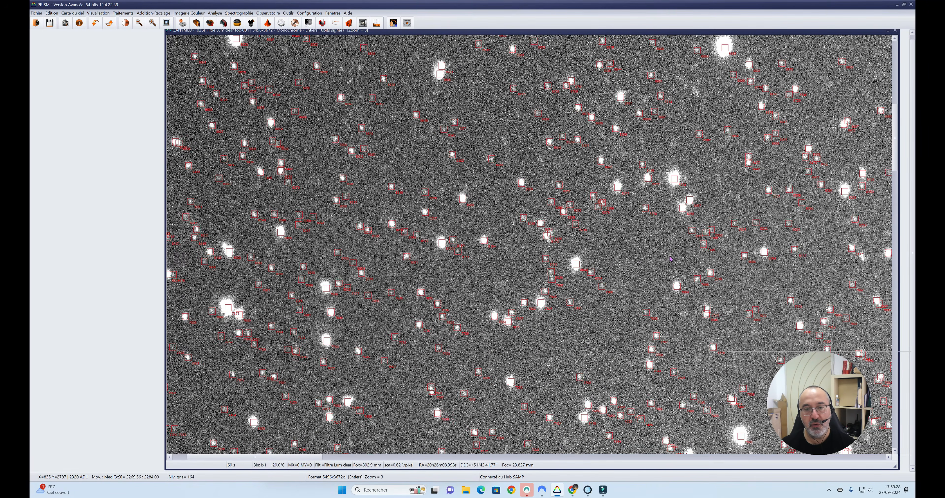
drag(725, 254, 485, 281)
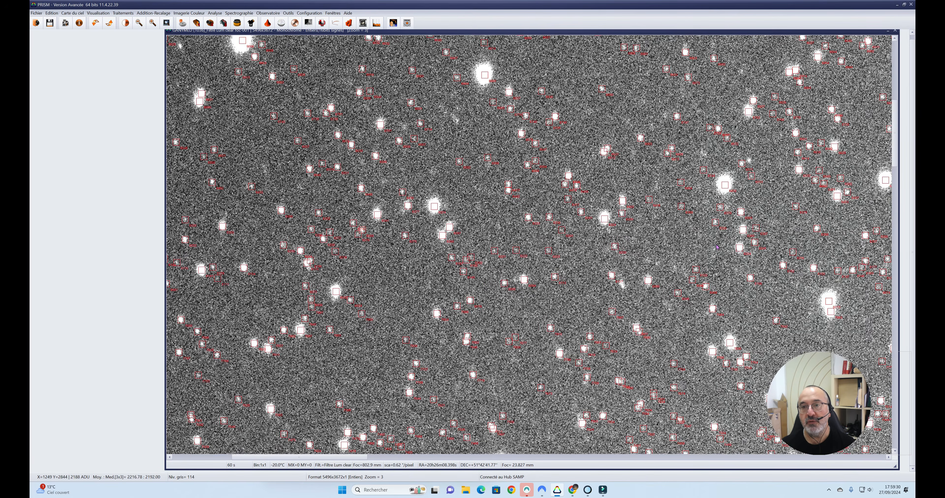
drag(716, 244, 499, 281)
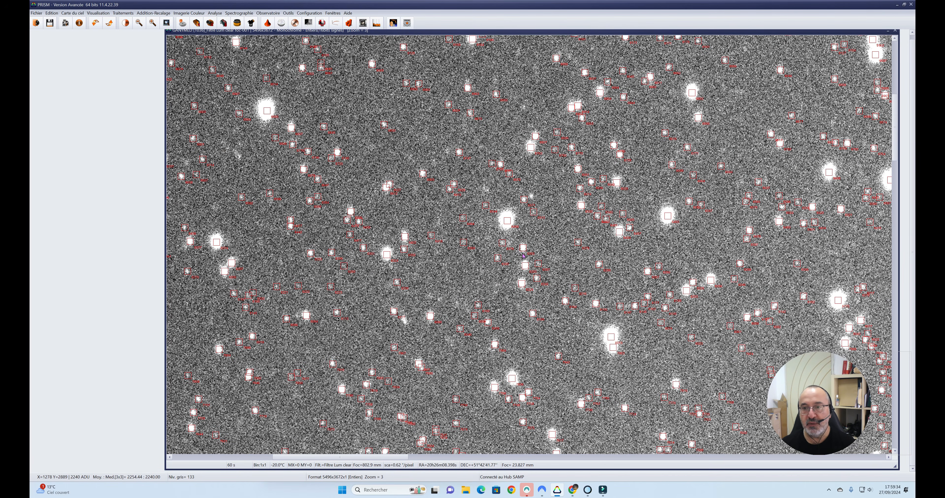
drag(862, 268, 561, 273)
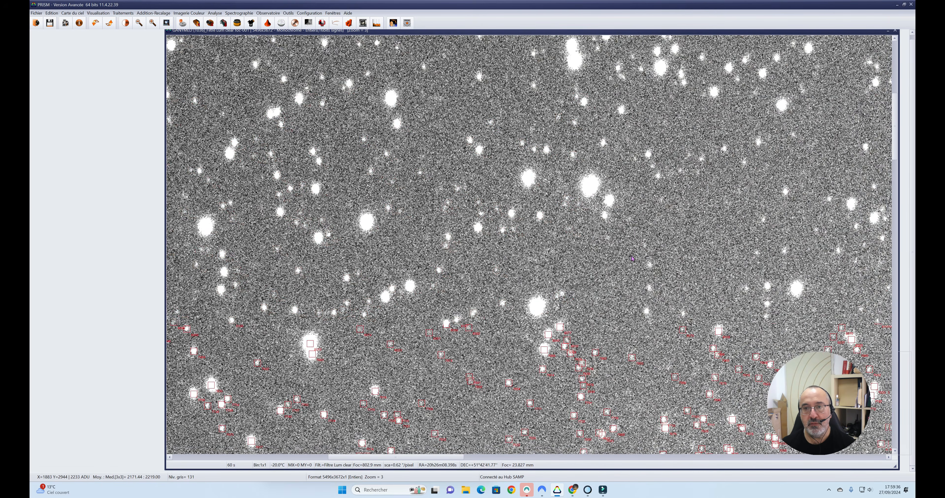
drag(701, 47, 669, 291)
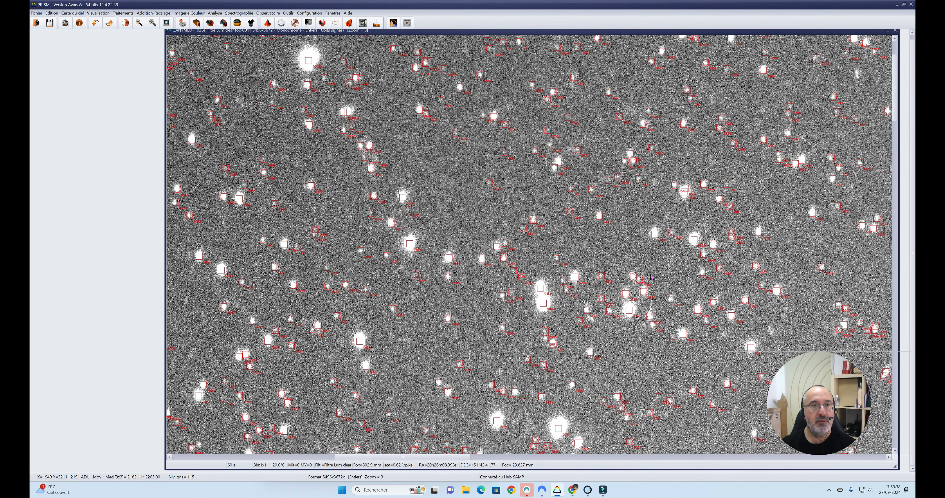
drag(744, 241, 688, 272)
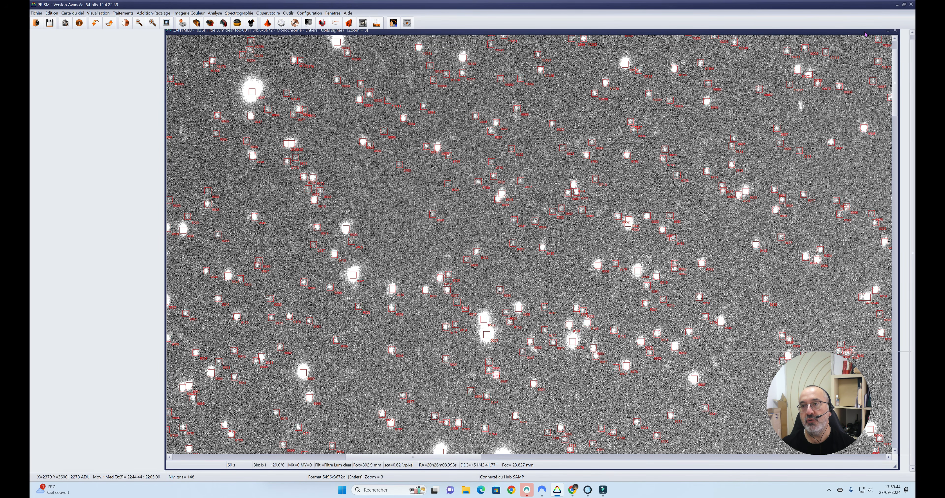
- Close the Ganymed image with its catalogue overlay
drag(865, 32, 790, 58)
click(822, 58)
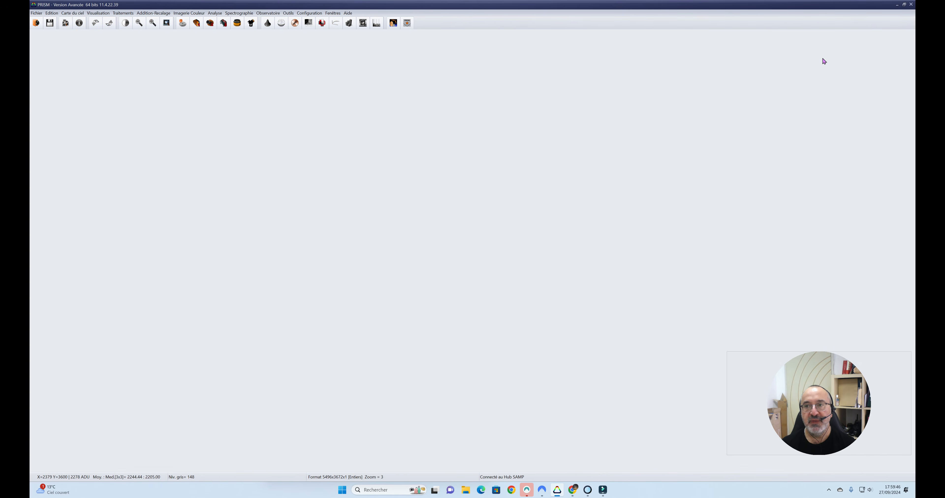